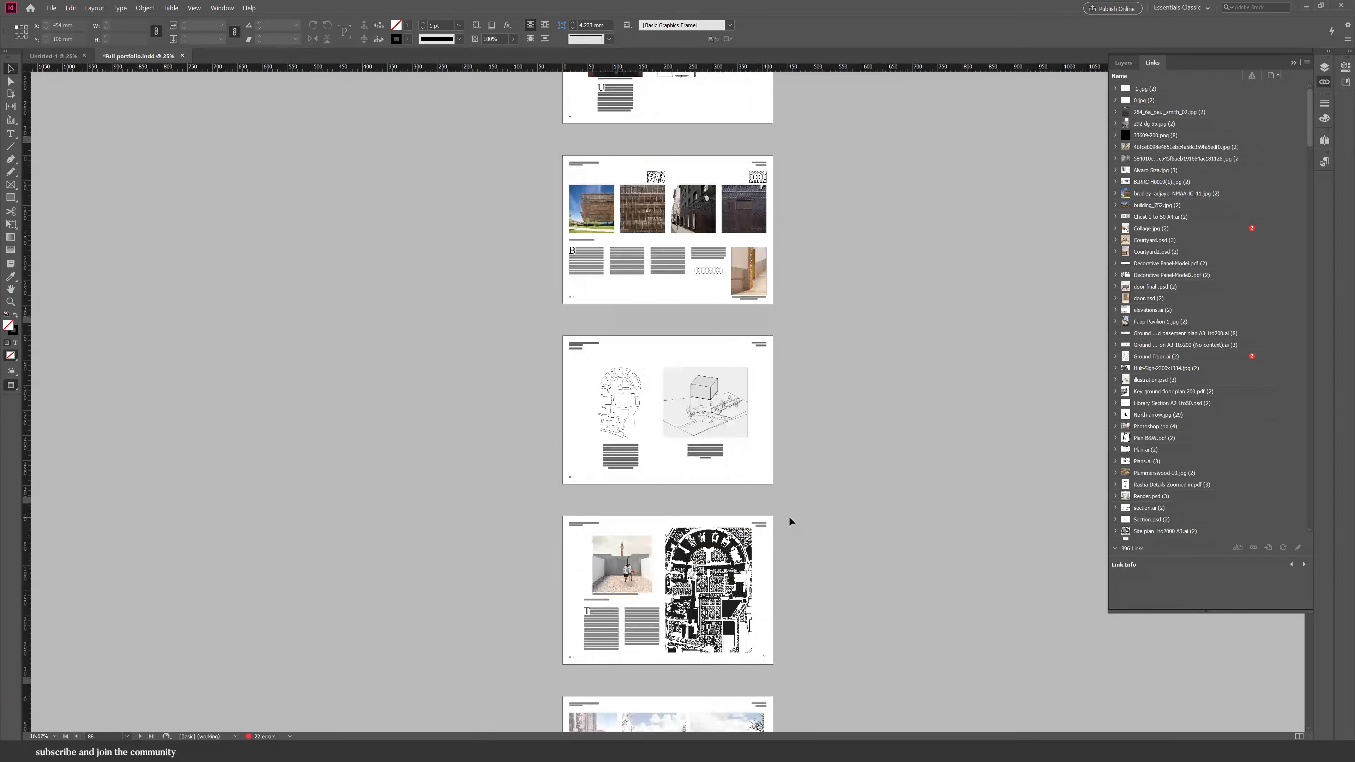
Scroll through the portfolio document's pages to review its images and layouts.
scroll(789, 516, up, 1)
scroll(756, 180, up, 3)
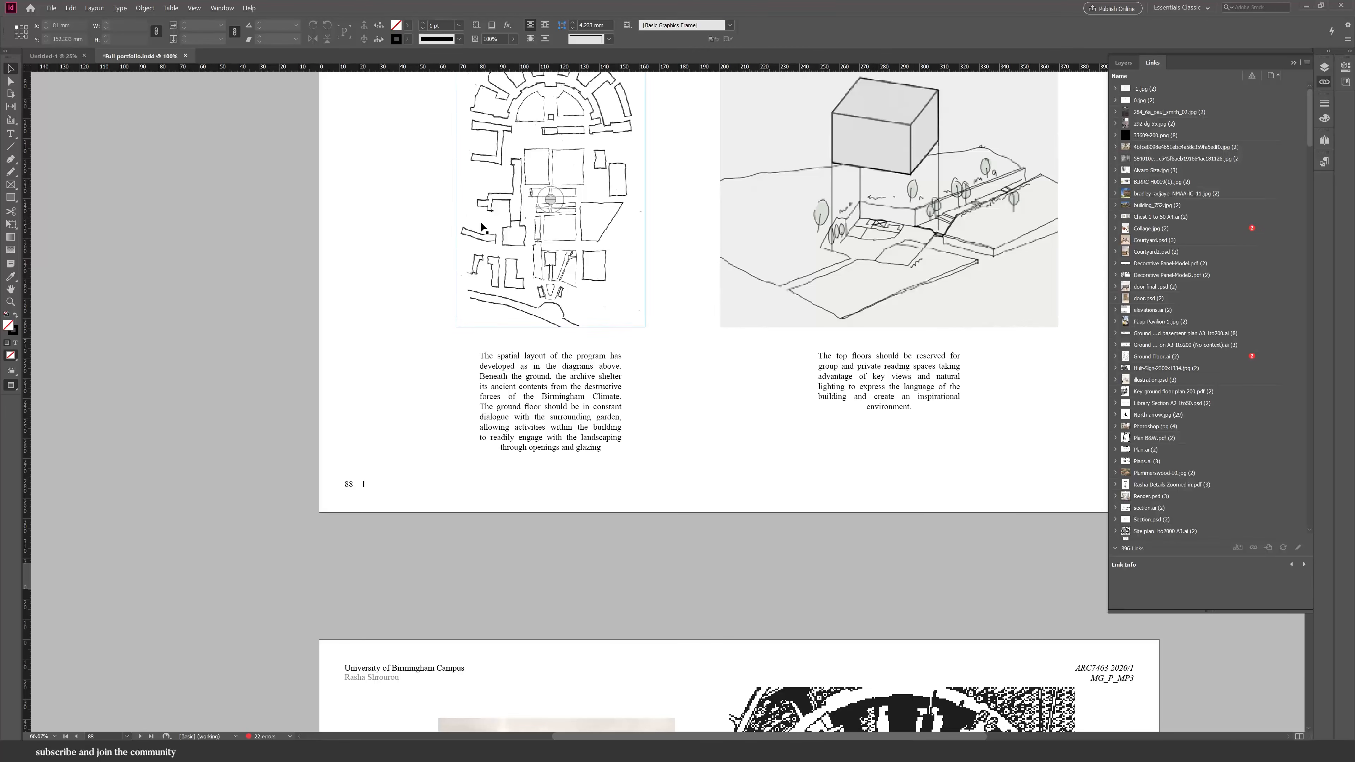
scroll(481, 227, down, 2)
scroll(469, 250, down, 3)
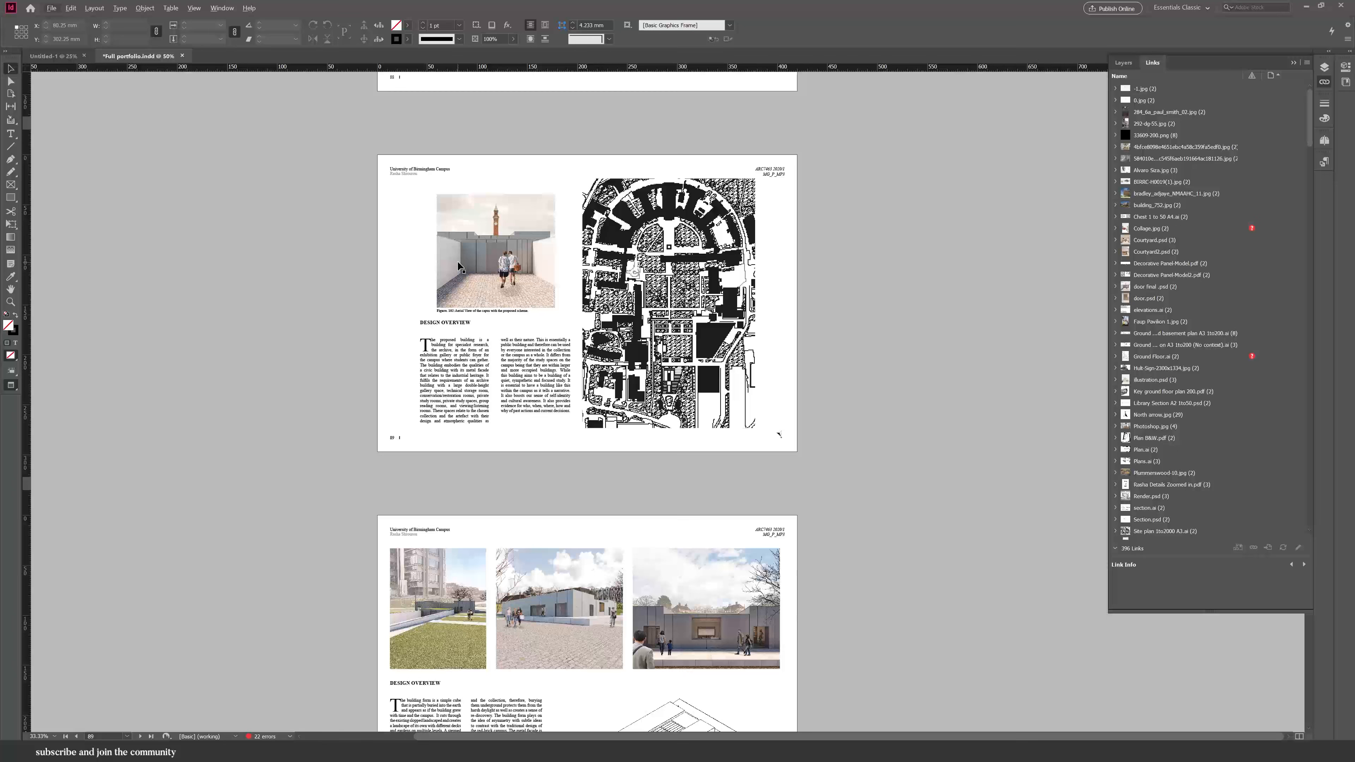
right_click(711, 367)
click(880, 659)
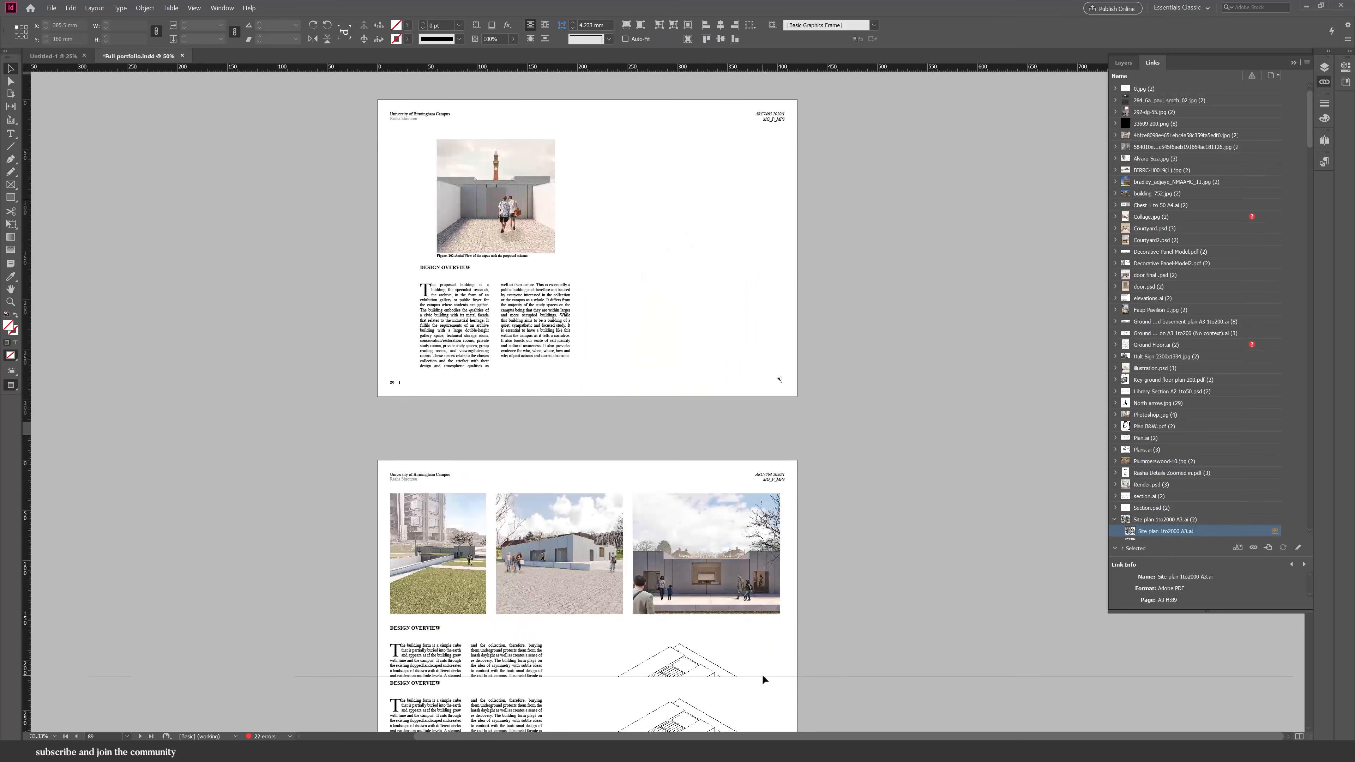
click(763, 674)
scroll(773, 650, down, 4)
scroll(773, 650, up, 5)
scroll(773, 649, down, 12)
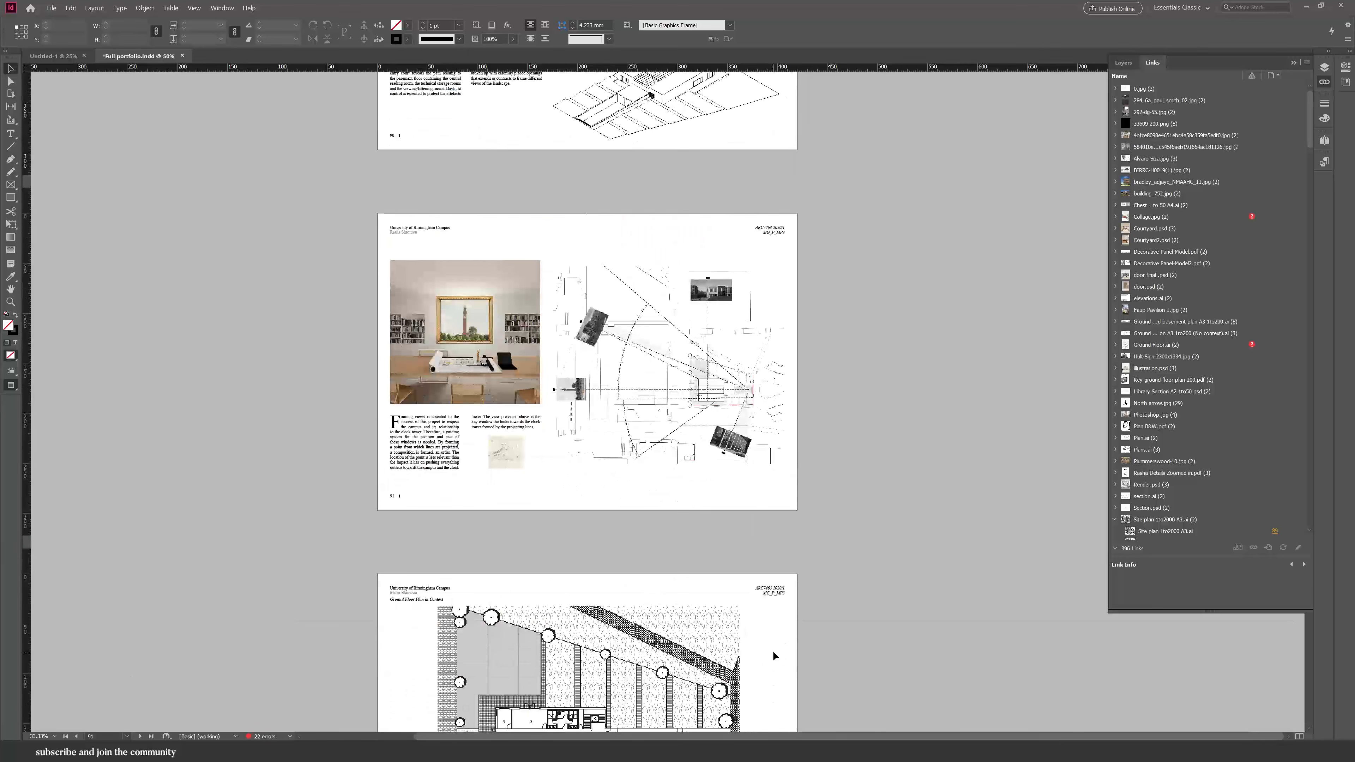
scroll(773, 650, down, 15)
scroll(684, 402, down, 2)
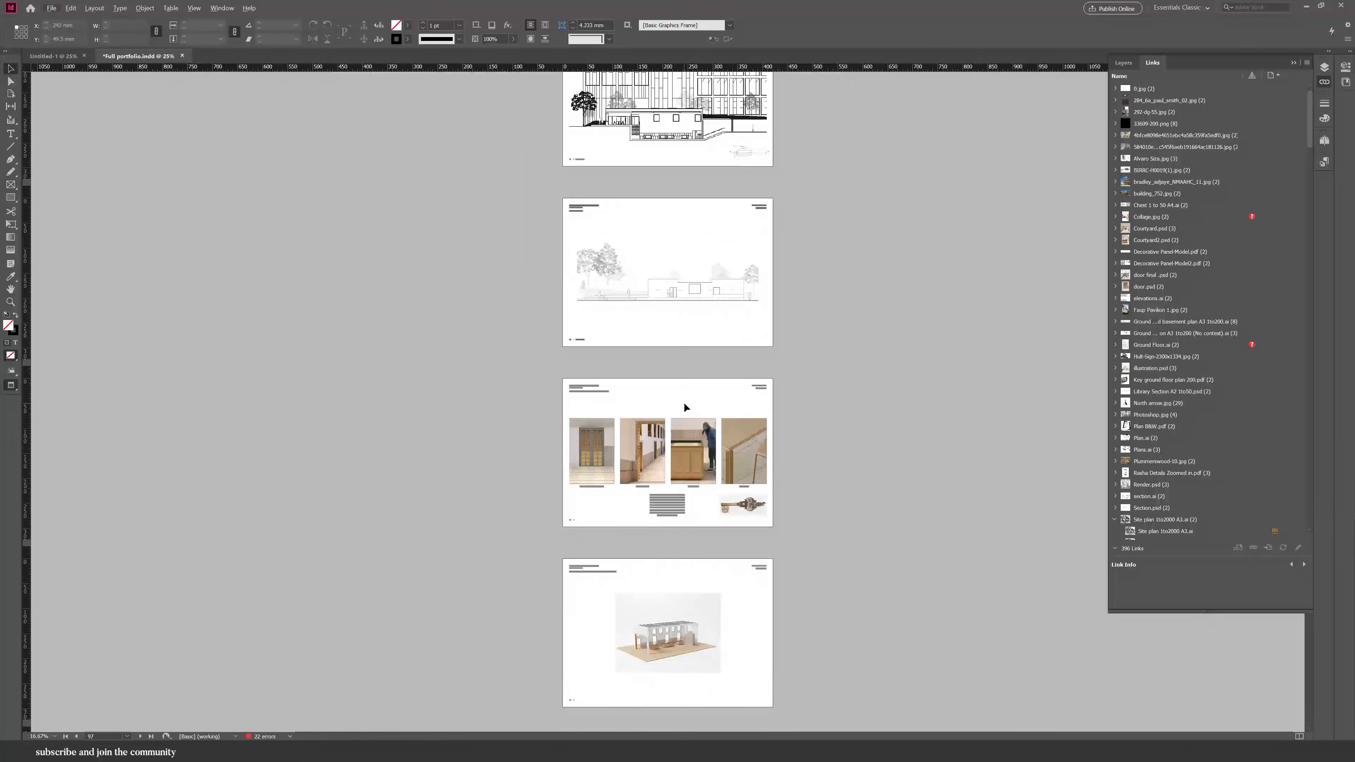
scroll(684, 403, down, 1)
scroll(683, 403, up, 15)
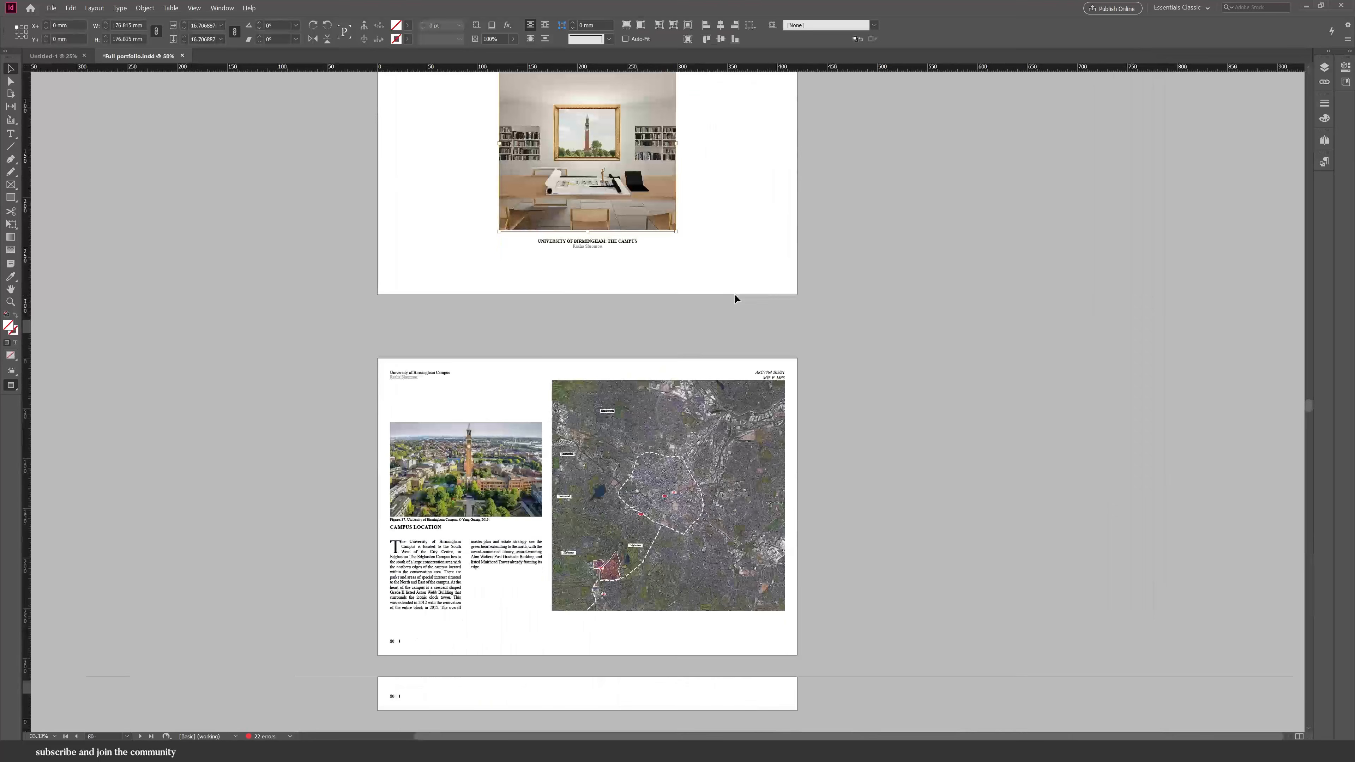
scroll(581, 393, down, 12)
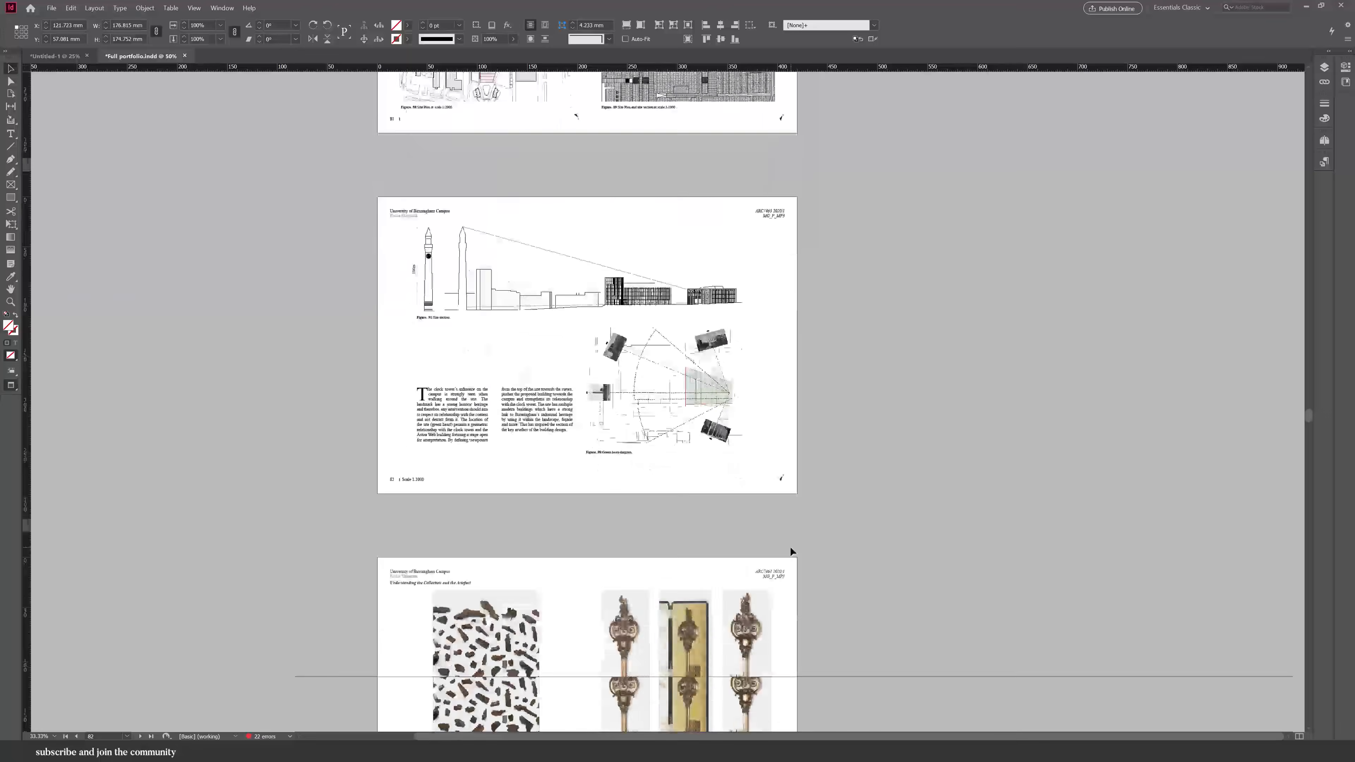
click(698, 448)
scroll(698, 448, down, 15)
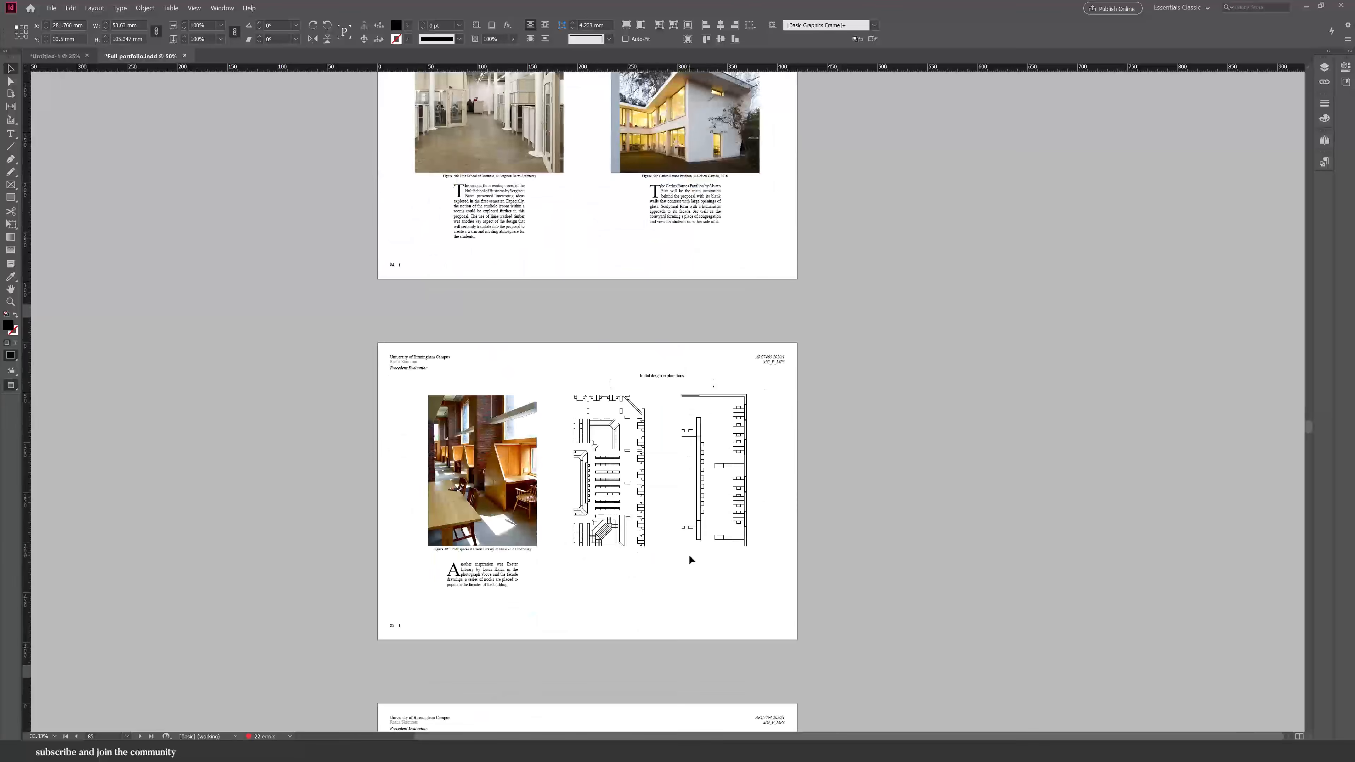
scroll(696, 593, down, 4)
scroll(696, 593, up, 7)
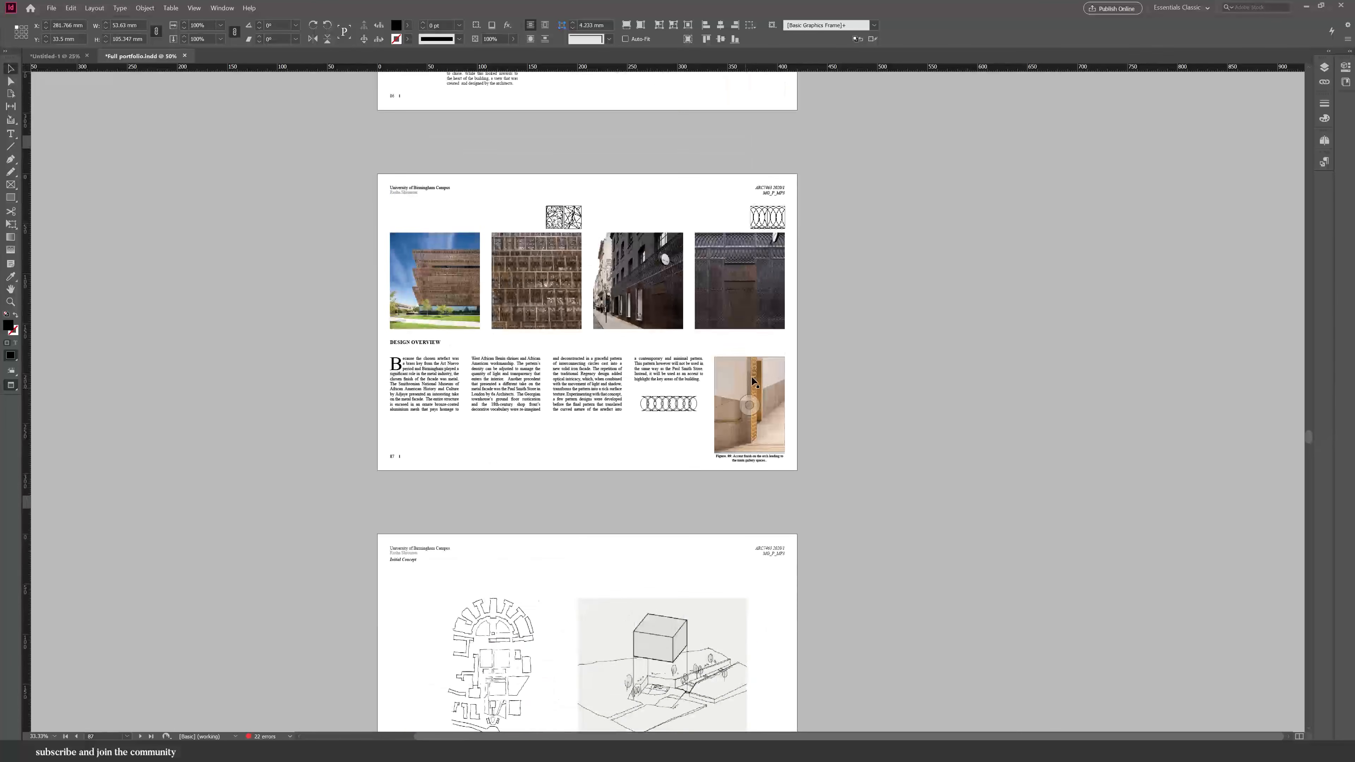
scroll(587, 427, down, 6)
Copy an image from the portfolio and paste it into the untitled document, moving it onto the first spread.
click(496, 449)
key(ctrl+c)
click(55, 56)
key(ctrl+v)
drag(667, 229, 562, 255)
click(607, 283)
Copy another portfolio image and paste it into the untitled document.
click(141, 56)
drag(673, 236, 509, 219)
click(750, 403)
click(55, 56)
key(ctrl+v)
click(151, 56)
Copy the axonometric drawing from the design overview page into the untitled document.
scroll(570, 427, down, 10)
click(439, 421)
shift+click(565, 426)
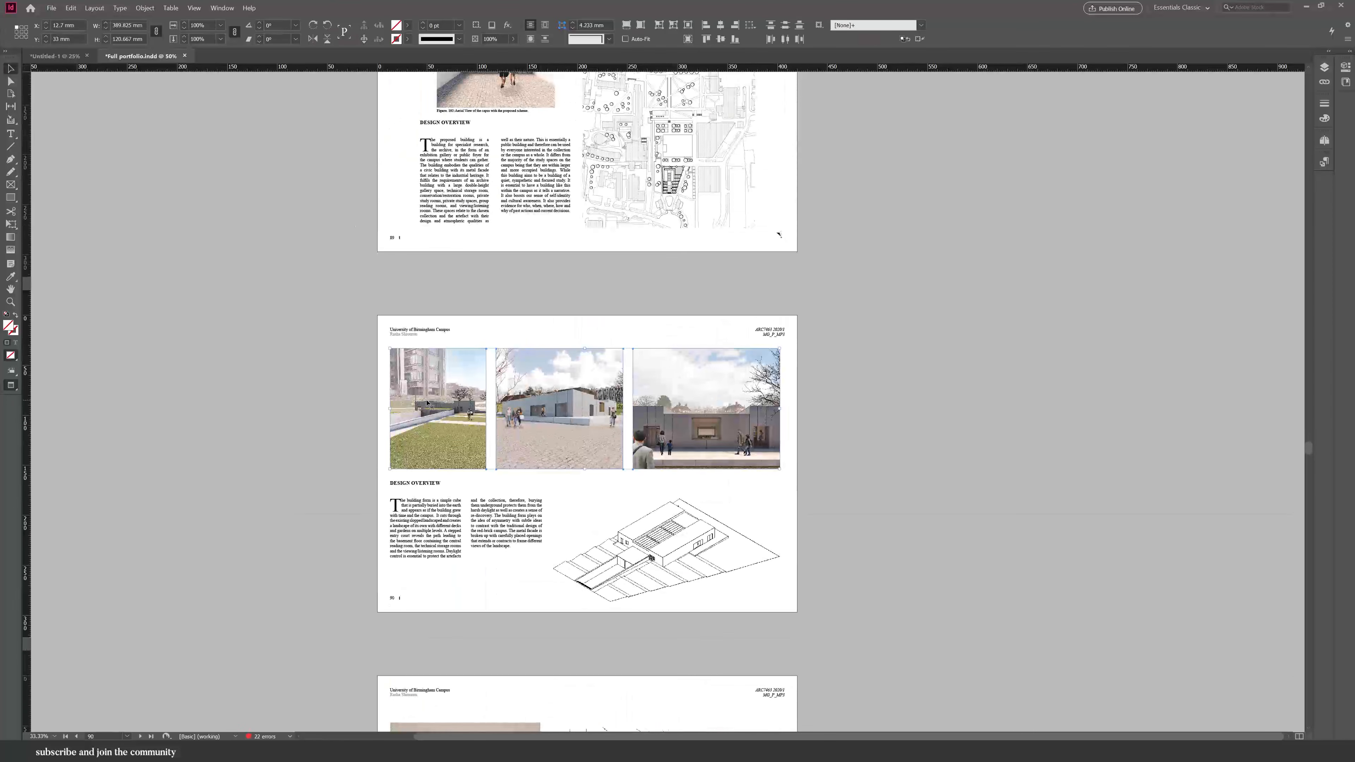
shift+click(694, 432)
shift+click(667, 550)
key(ctrl+c)
click(55, 56)
key(ctrl+v)
click(485, 281)
click(141, 56)
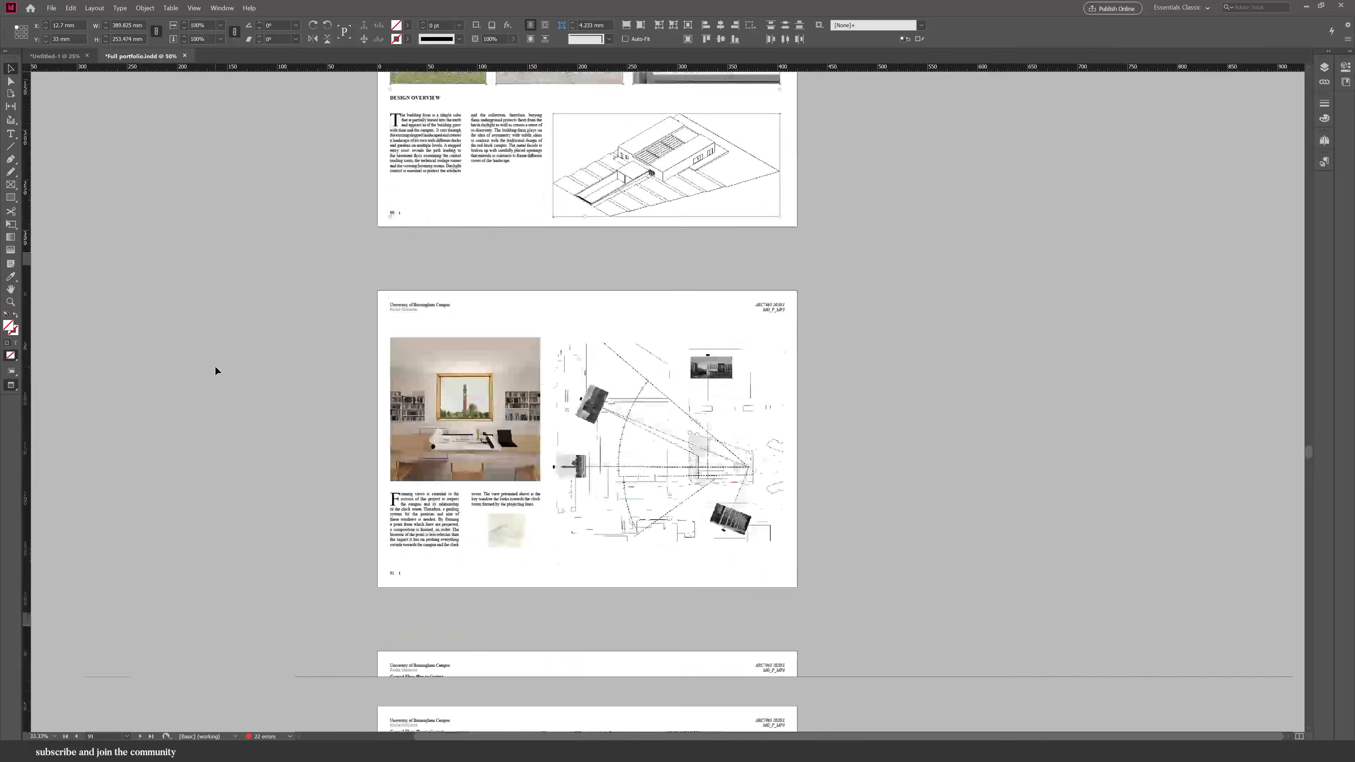
Copy the interior render image from a later page into the untitled document.
scroll(214, 365, down, 10)
click(592, 308)
click(55, 56)
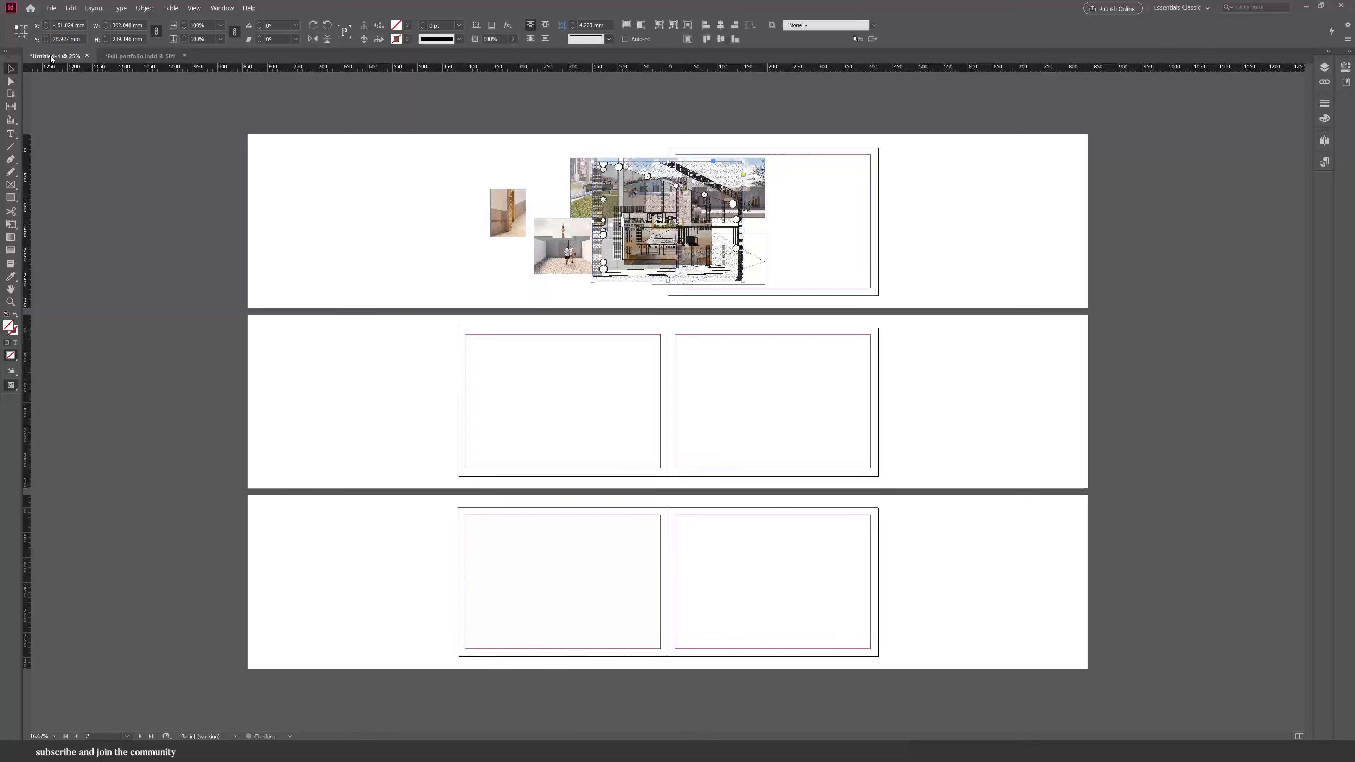
click(141, 56)
click(507, 554)
click(55, 56)
key(ctrl+v)
click(141, 56)
Copy an artefact display photo from the artefact translation page into the untitled document.
scroll(219, 259, down, 15)
scroll(273, 320, down, 7)
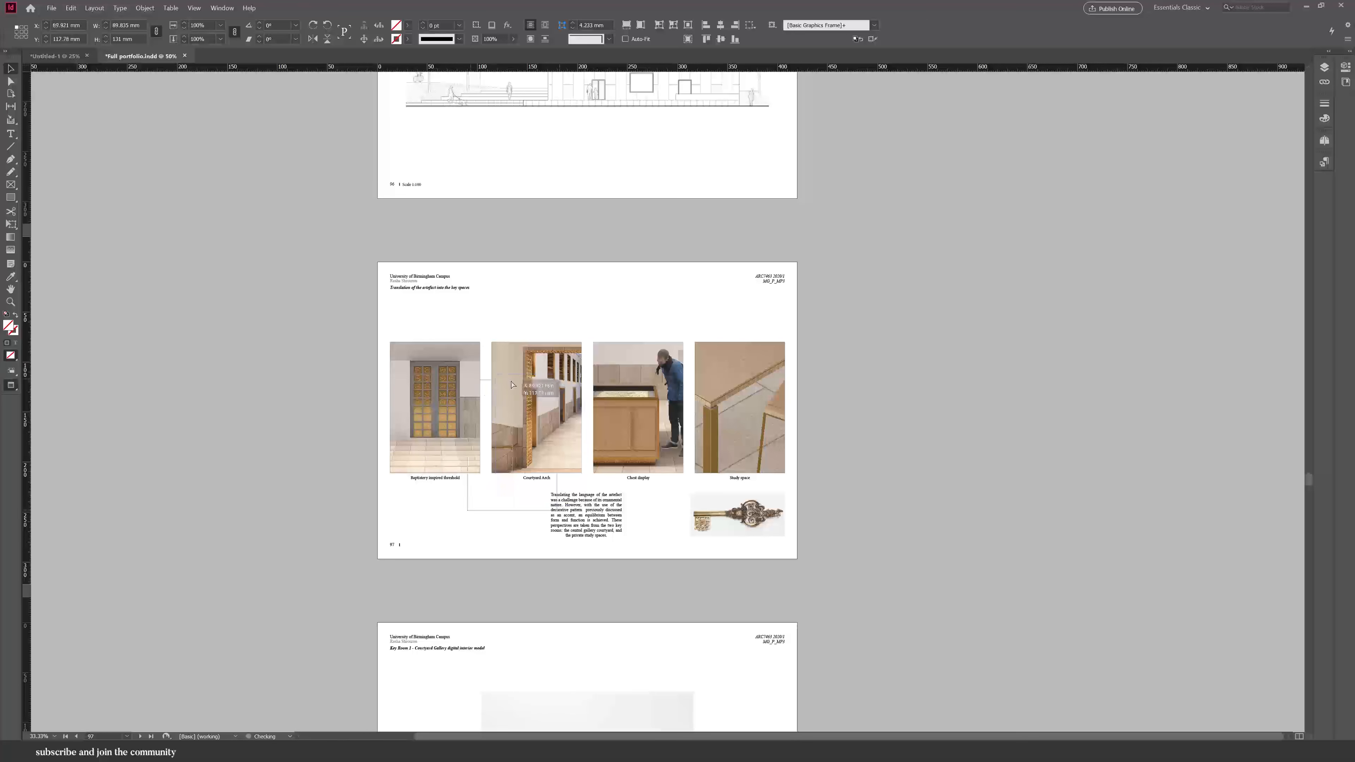
click(541, 387)
key(ctrl+c)
click(55, 56)
key(ctrl+v)
click(140, 56)
Copy an image from the fold-out plan page into the untitled document.
scroll(239, 240, down, 10)
click(552, 236)
click(55, 56)
key(ctrl+v)
click(141, 57)
scroll(210, 339, down, 8)
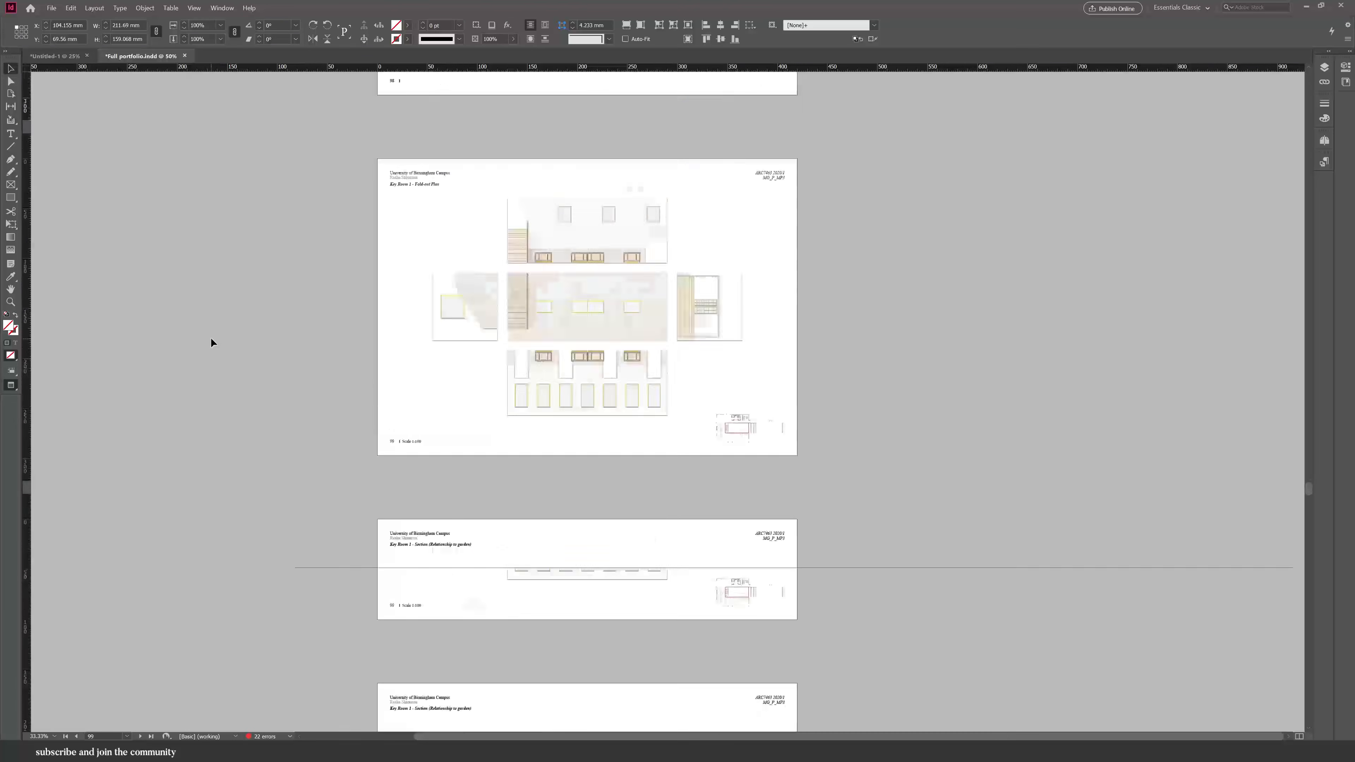
click(496, 235)
click(55, 56)
click(141, 56)
Copy the elevation image from a further page into the untitled document.
scroll(225, 452, down, 20)
scroll(225, 448, down, 1)
click(458, 408)
key(ctrl+c)
click(55, 57)
key(ctrl+v)
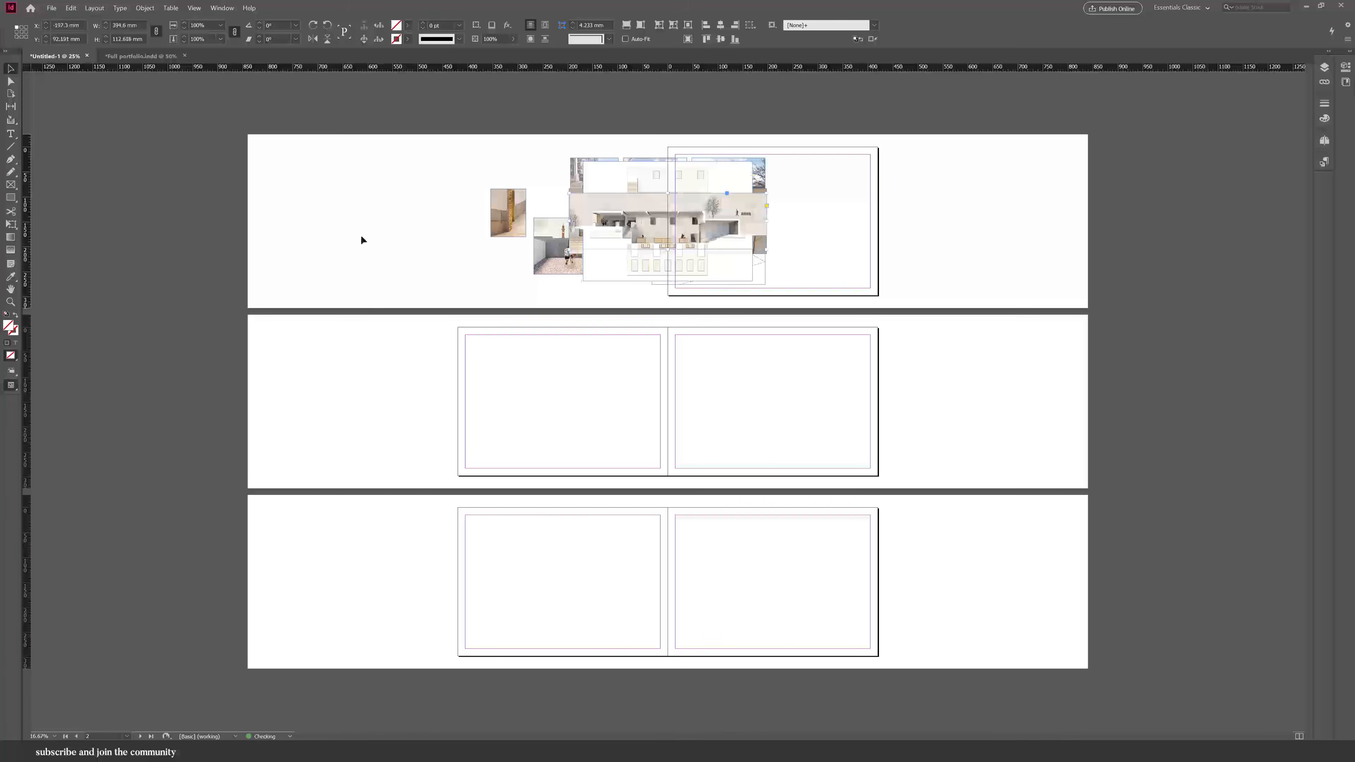
Spread the pasted images out across the pasteboard around the untitled document's three spreads.
click(141, 56)
scroll(195, 244, down, 12)
click(427, 363)
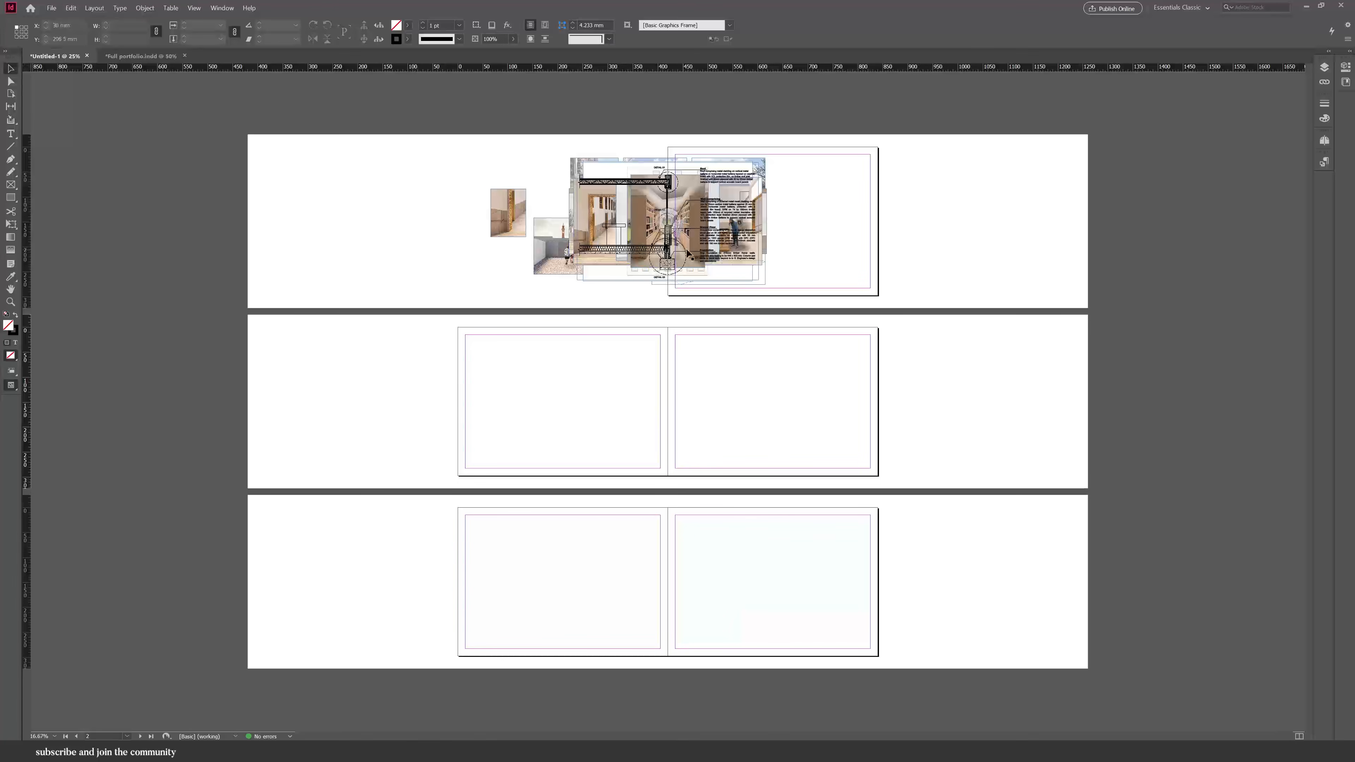
drag(686, 253, 402, 276)
mouse_move(620, 243)
mouse_down()
mouse_move(342, 387)
mouse_move(350, 416)
mouse_up()
mouse_move(667, 241)
mouse_down()
mouse_move(331, 430)
mouse_move(394, 570)
mouse_move(968, 413)
mouse_up()
drag(728, 237, 929, 266)
drag(658, 240, 951, 568)
drag(703, 222, 1030, 196)
drag(695, 230, 1041, 448)
drag(758, 249, 333, 567)
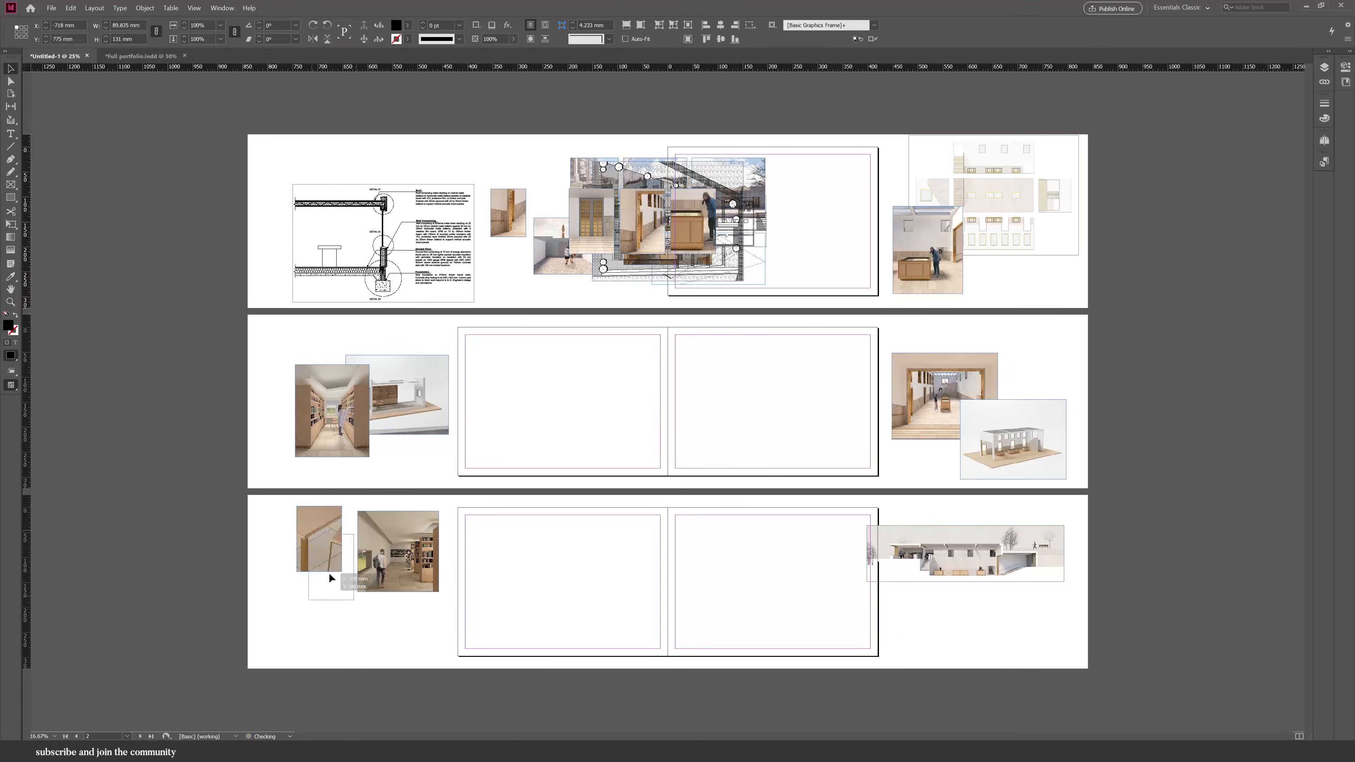
drag(650, 232, 308, 619)
drag(697, 249, 741, 435)
key(ctrl+z)
Delete three unwanted images from the pile of pasted images.
drag(582, 231, 499, 197)
click(511, 232)
key(Delete)
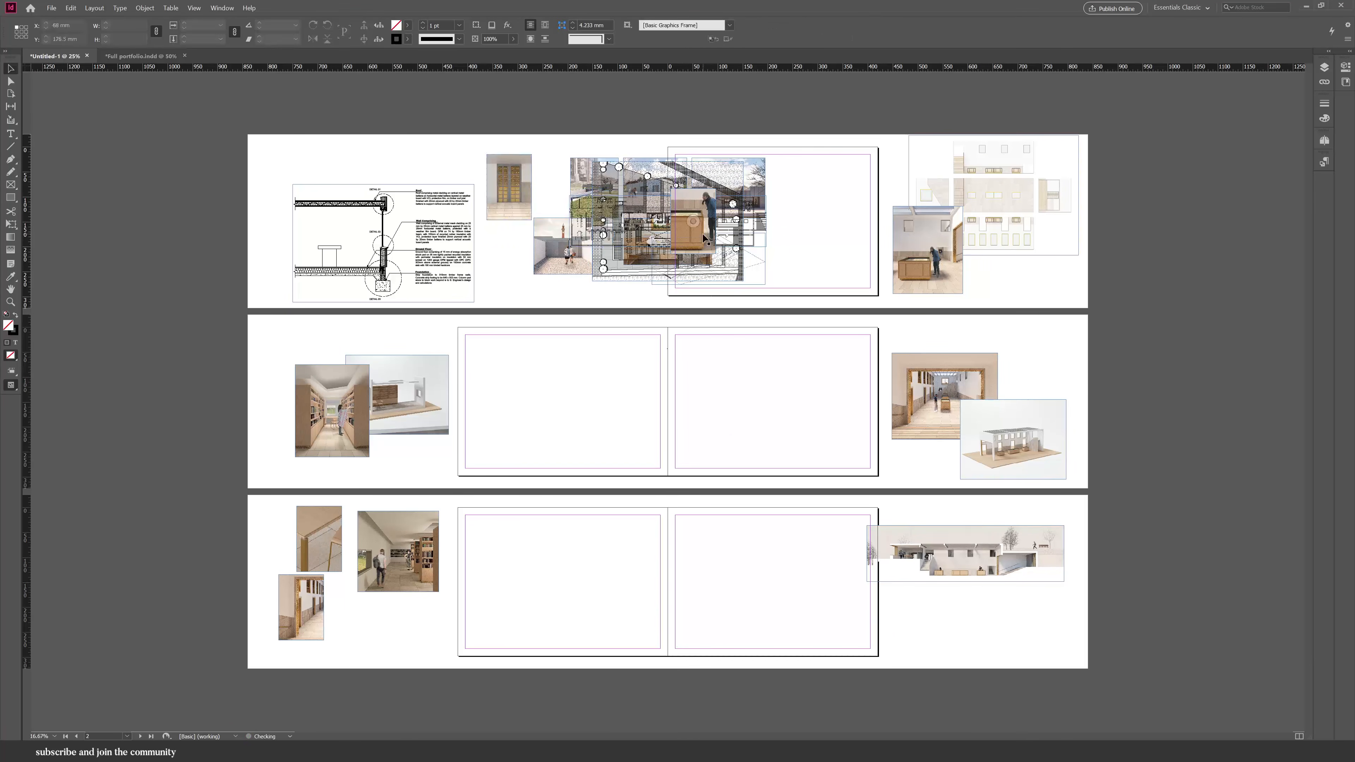
drag(696, 234, 761, 394)
key(Delete)
click(561, 250)
key(Delete)
Rearrange the remaining images around the spreads on the pasteboard.
drag(597, 234, 523, 378)
drag(613, 390, 991, 642)
drag(667, 267, 1000, 397)
drag(655, 187, 425, 434)
key(ctrl+z)
drag(640, 198, 277, 364)
mouse_move(581, 201)
mouse_down()
mouse_move(301, 442)
mouse_move(262, 446)
mouse_up()
drag(645, 246, 283, 217)
drag(591, 227, 373, 199)
drag(524, 215, 433, 472)
drag(708, 206, 502, 288)
drag(680, 276, 512, 219)
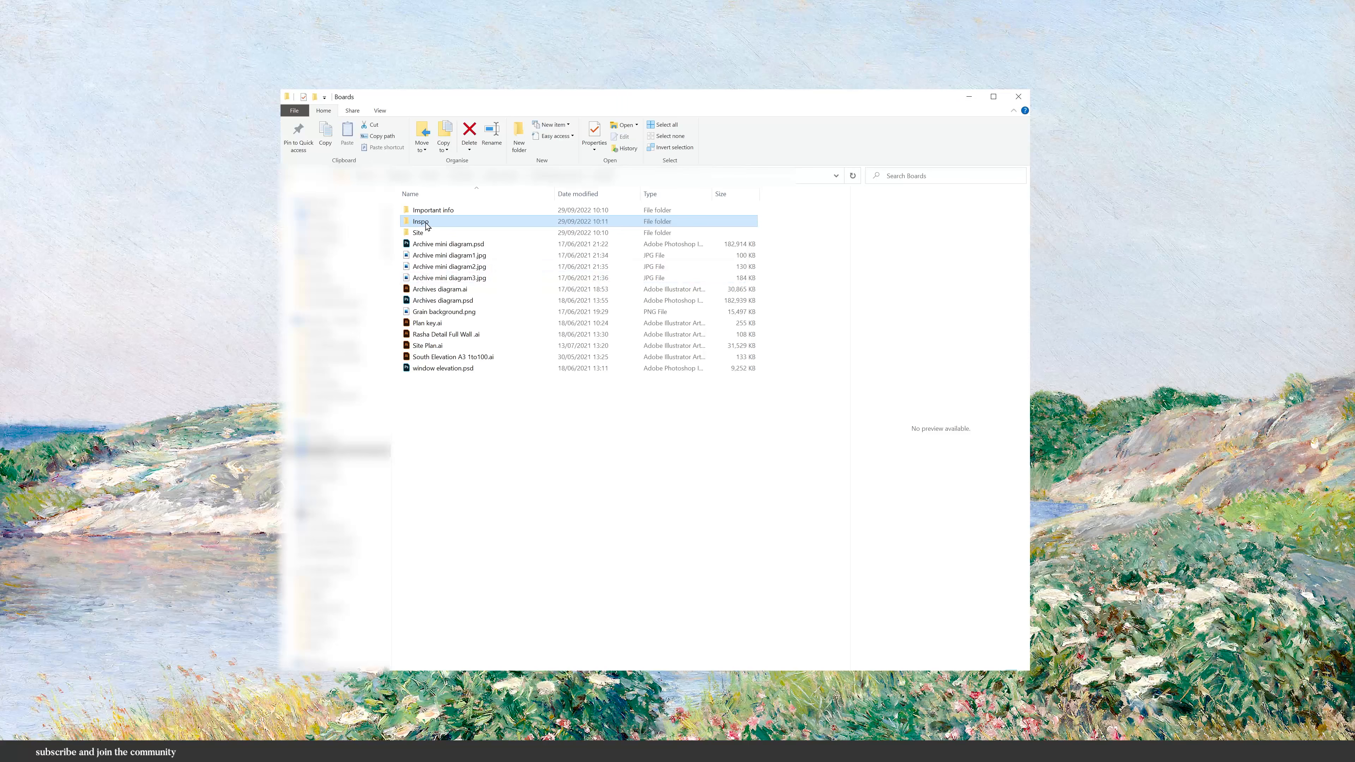
Switch to File Explorer and browse the Boards folder's Inspo subfolder of reference images.
double_click(430, 210)
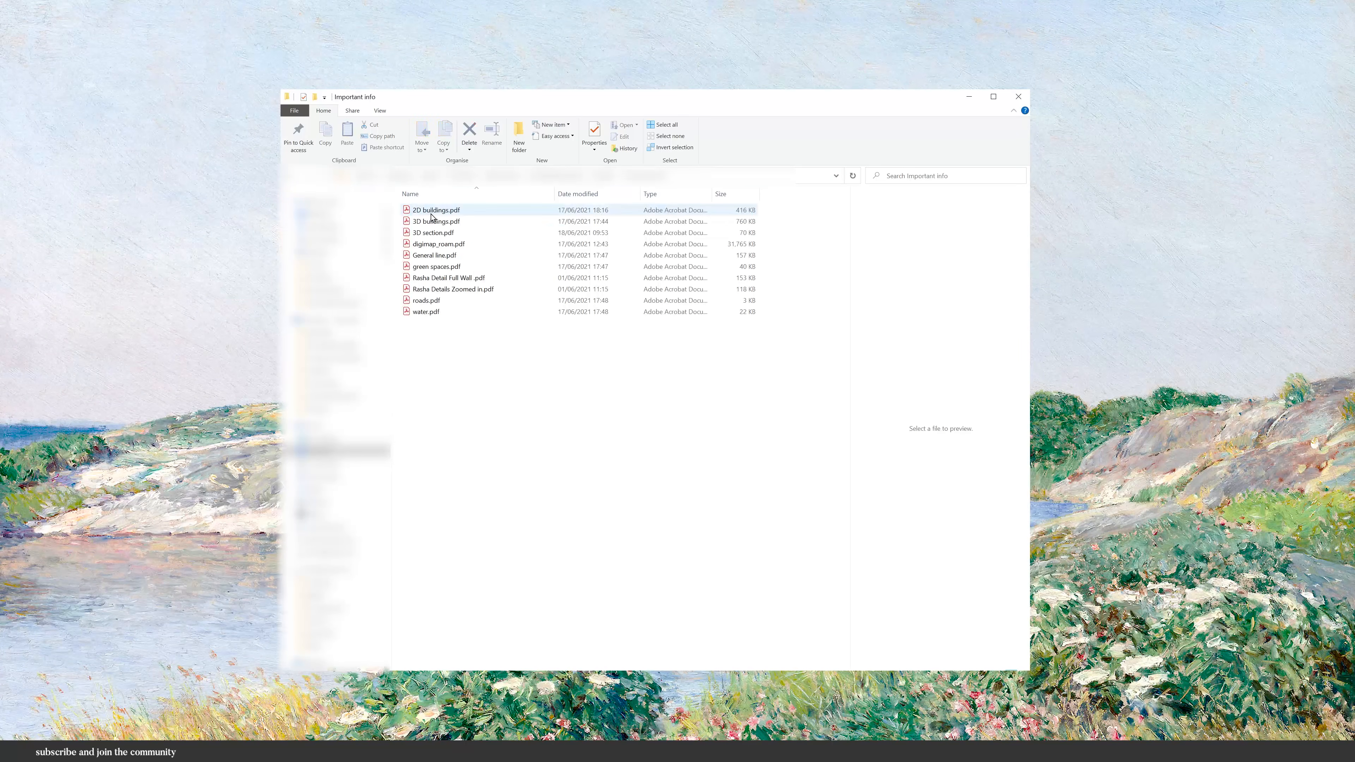
key(alt+Left)
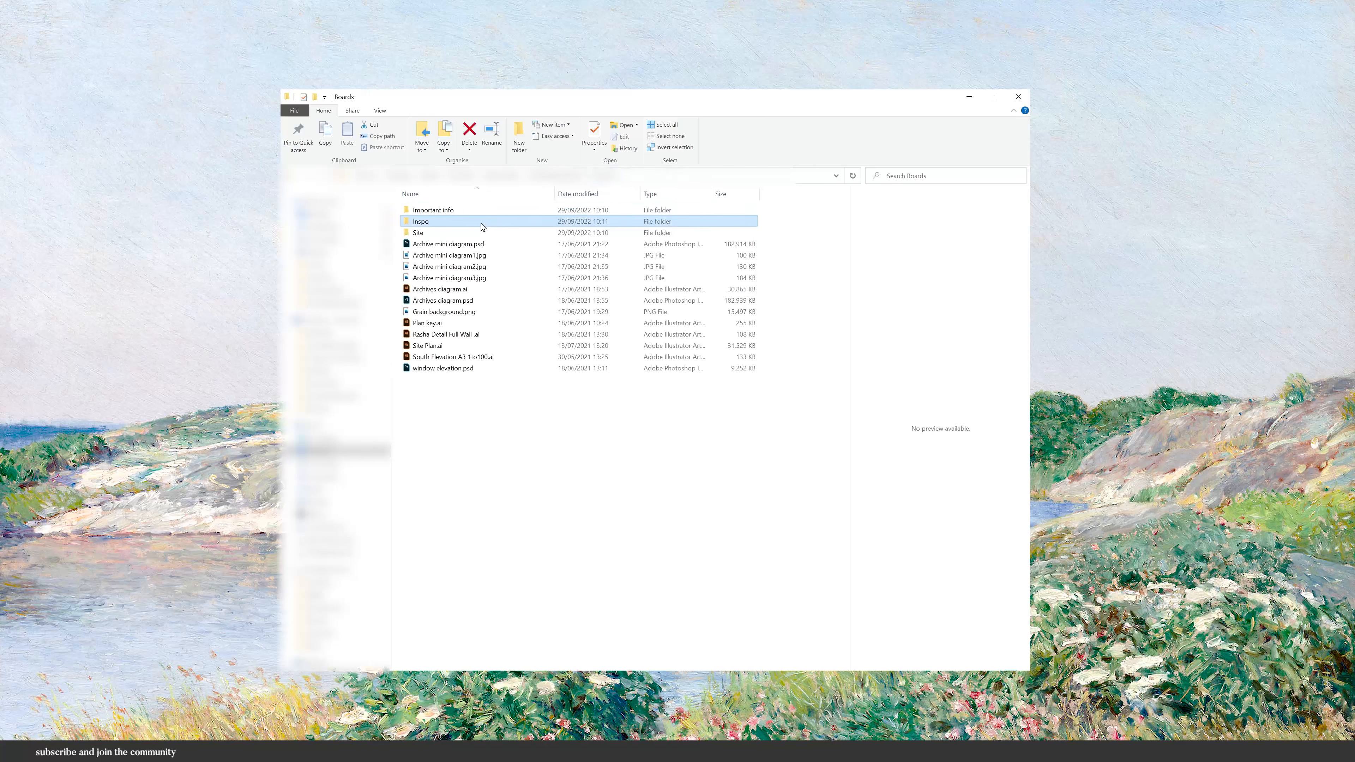
double_click(478, 223)
click(443, 237)
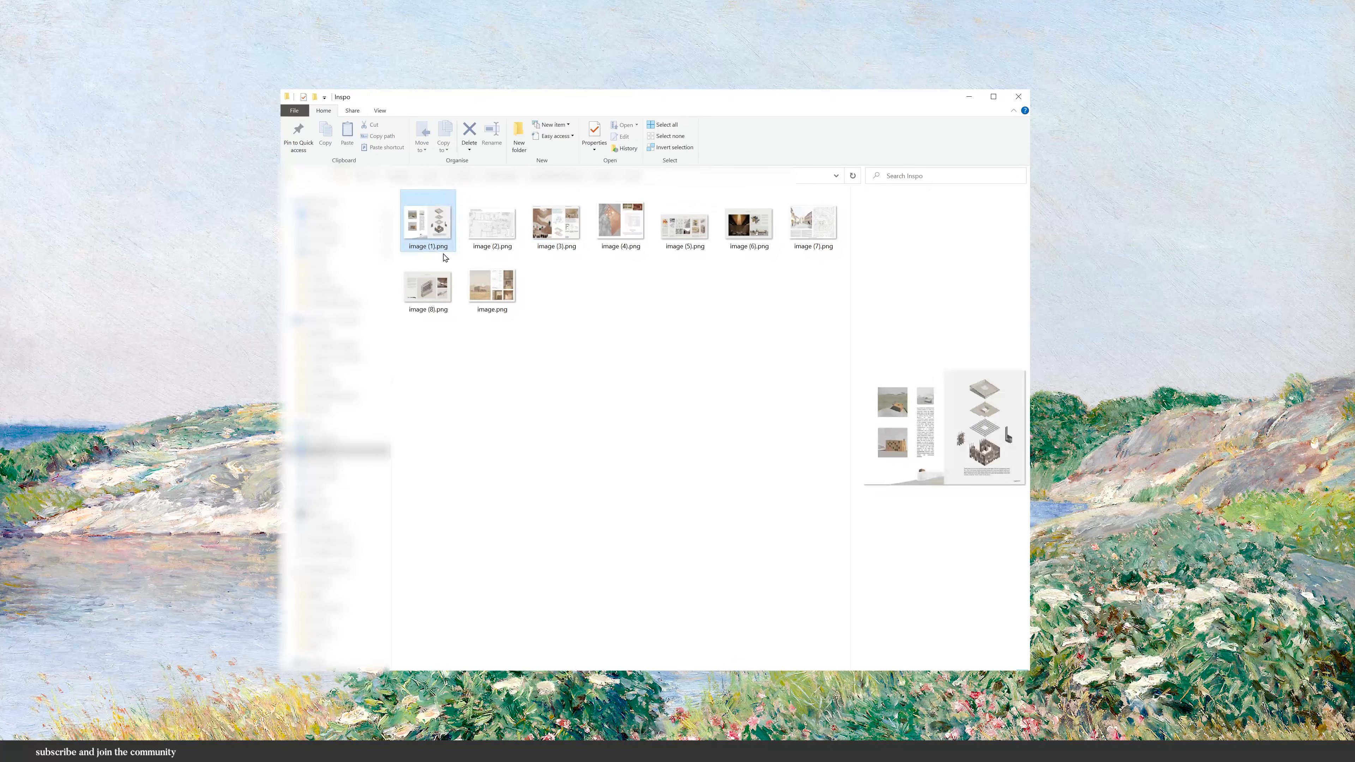
right_click(505, 375)
mouse_move(587, 378)
click(655, 379)
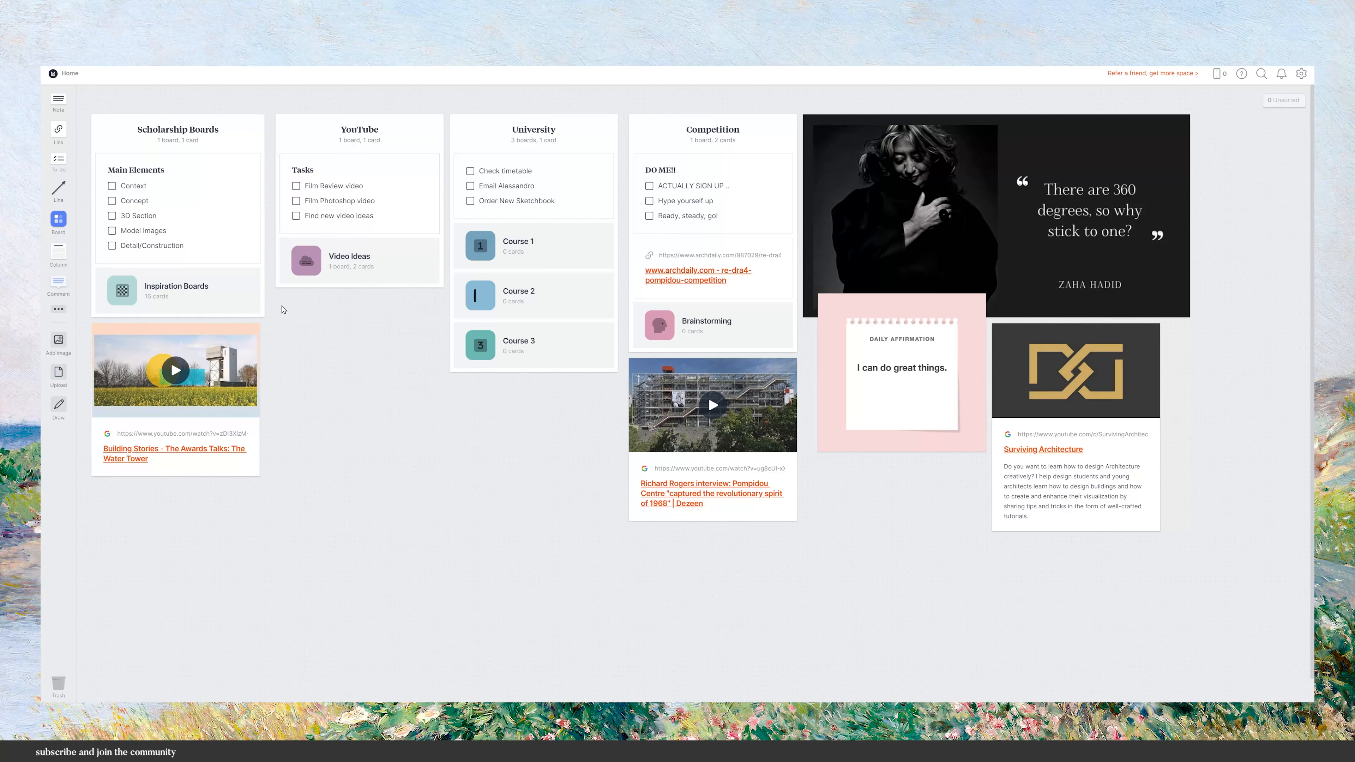
Open the Inspiration Boards board and draw two arrows pointing at reference images, then save the drawing.
click(176, 290)
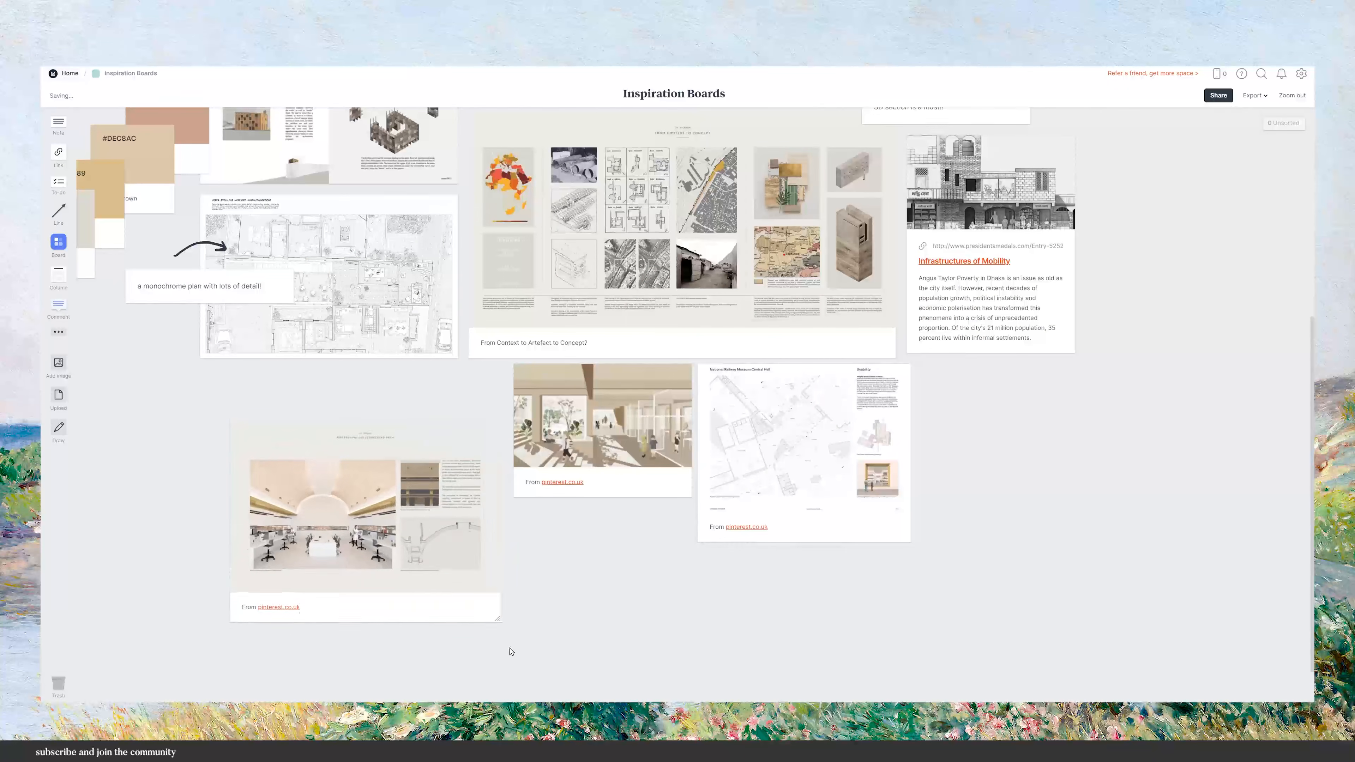
scroll(569, 596, down, 1)
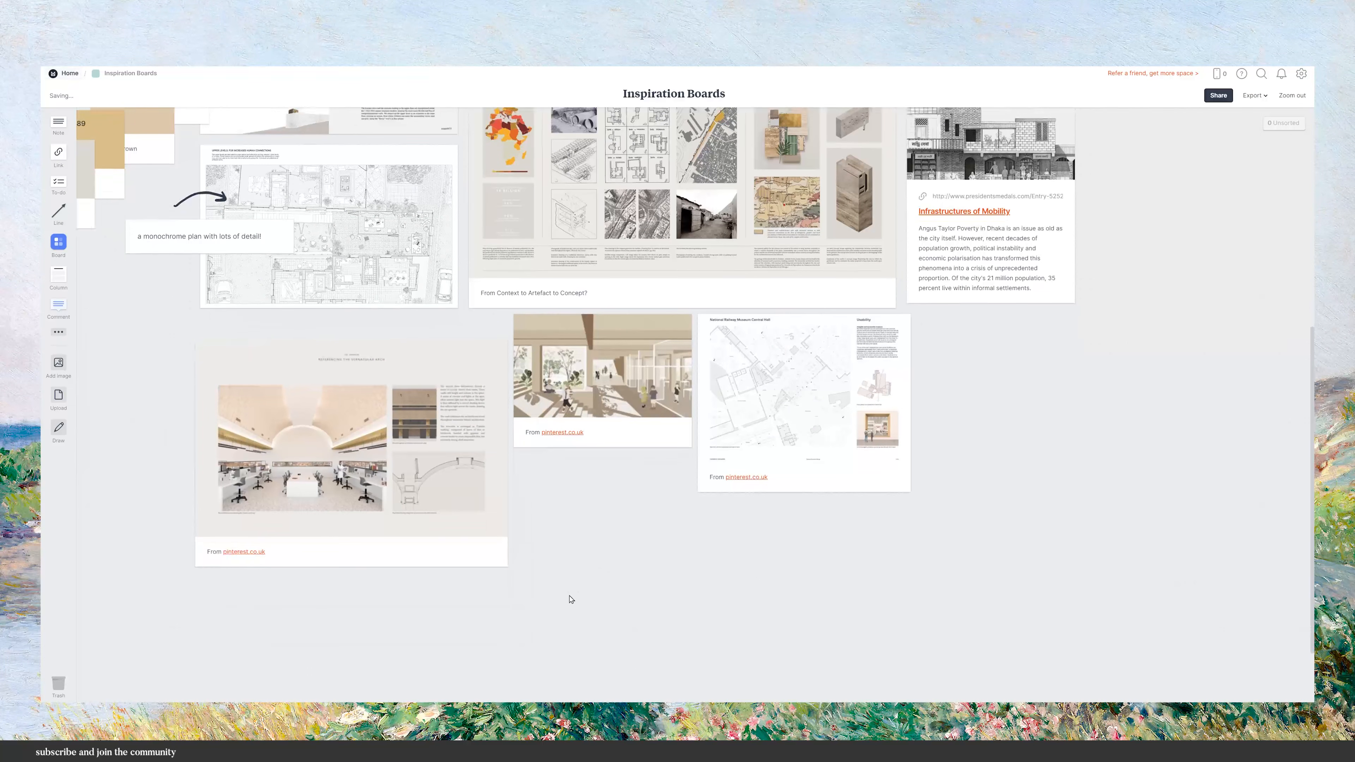
click(59, 429)
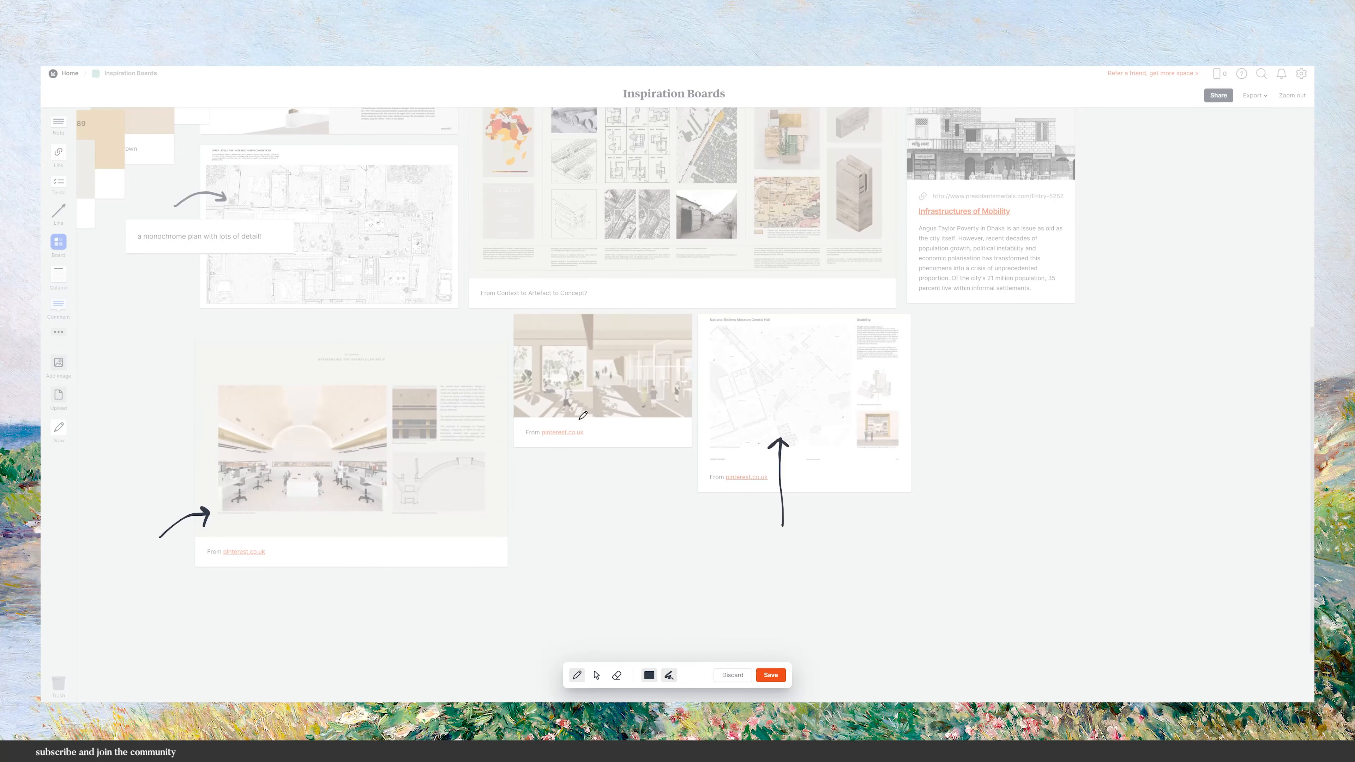
click(770, 675)
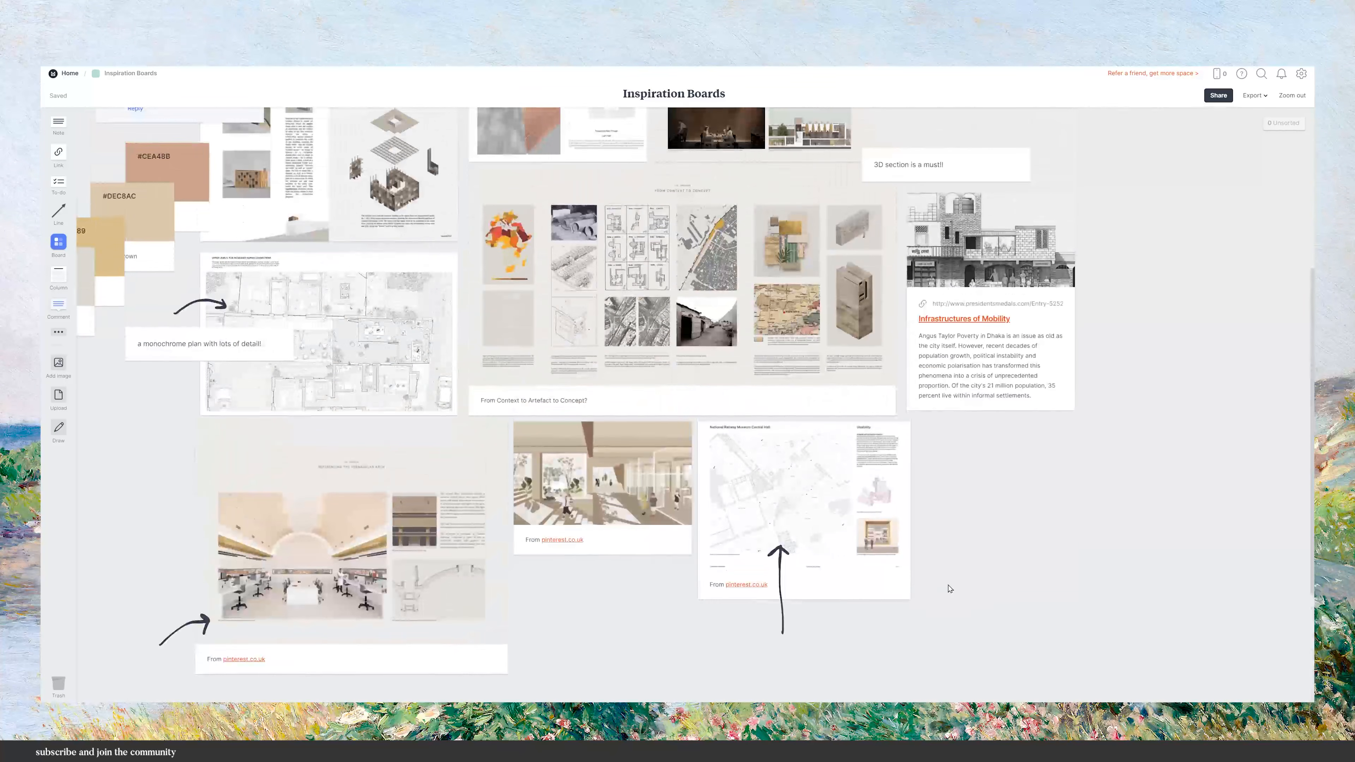
Zoom out of the board and drop a note card onto the site plan image.
click(1291, 96)
click(1291, 96)
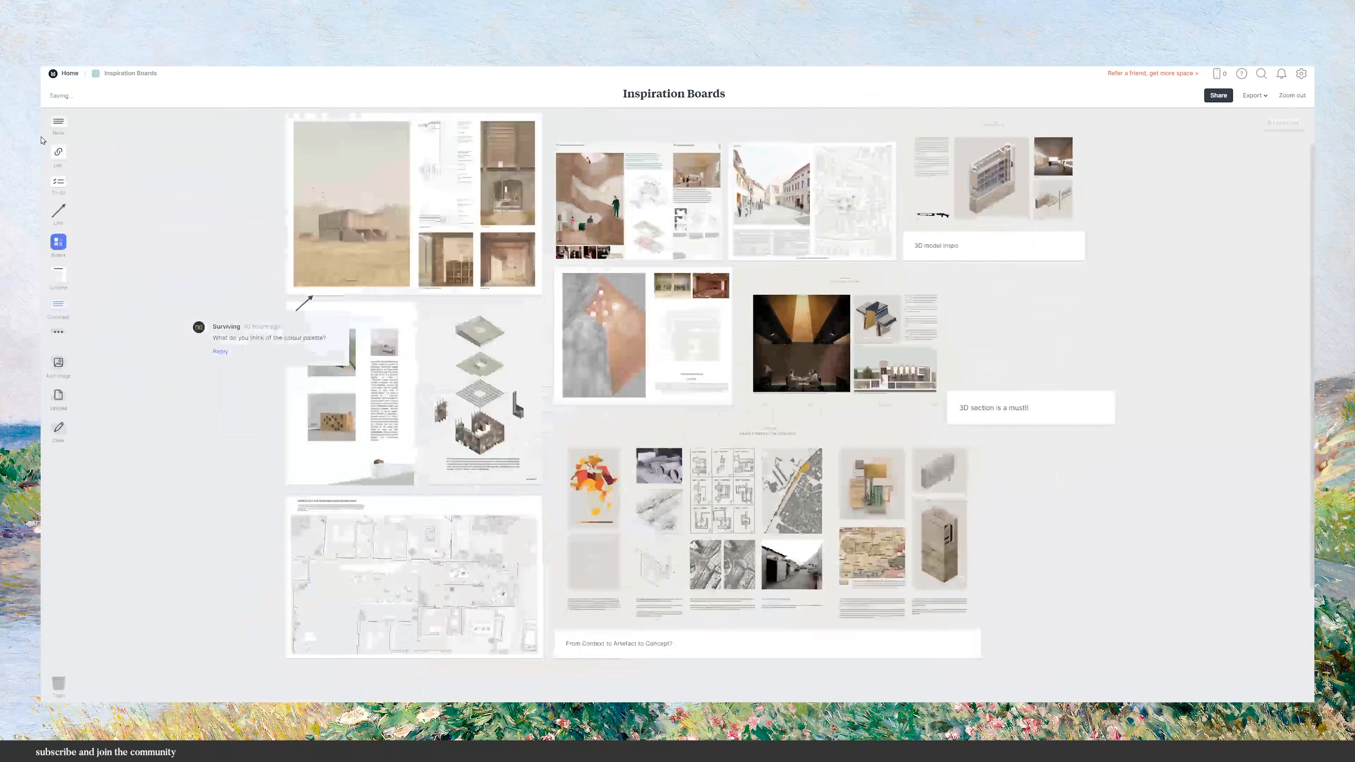
drag(52, 123, 239, 592)
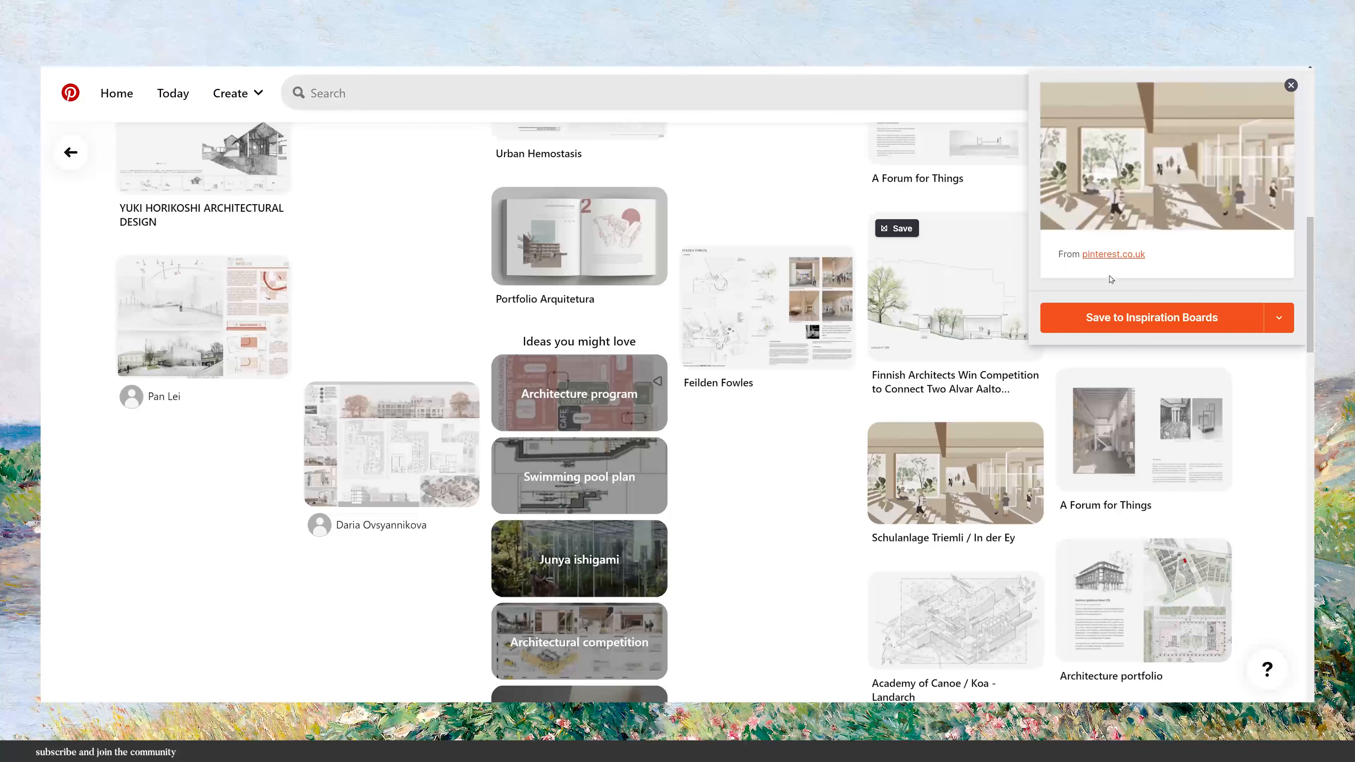
Move the interior render from the Unsorted column onto the board, then enlarge and reposition it.
click(1107, 319)
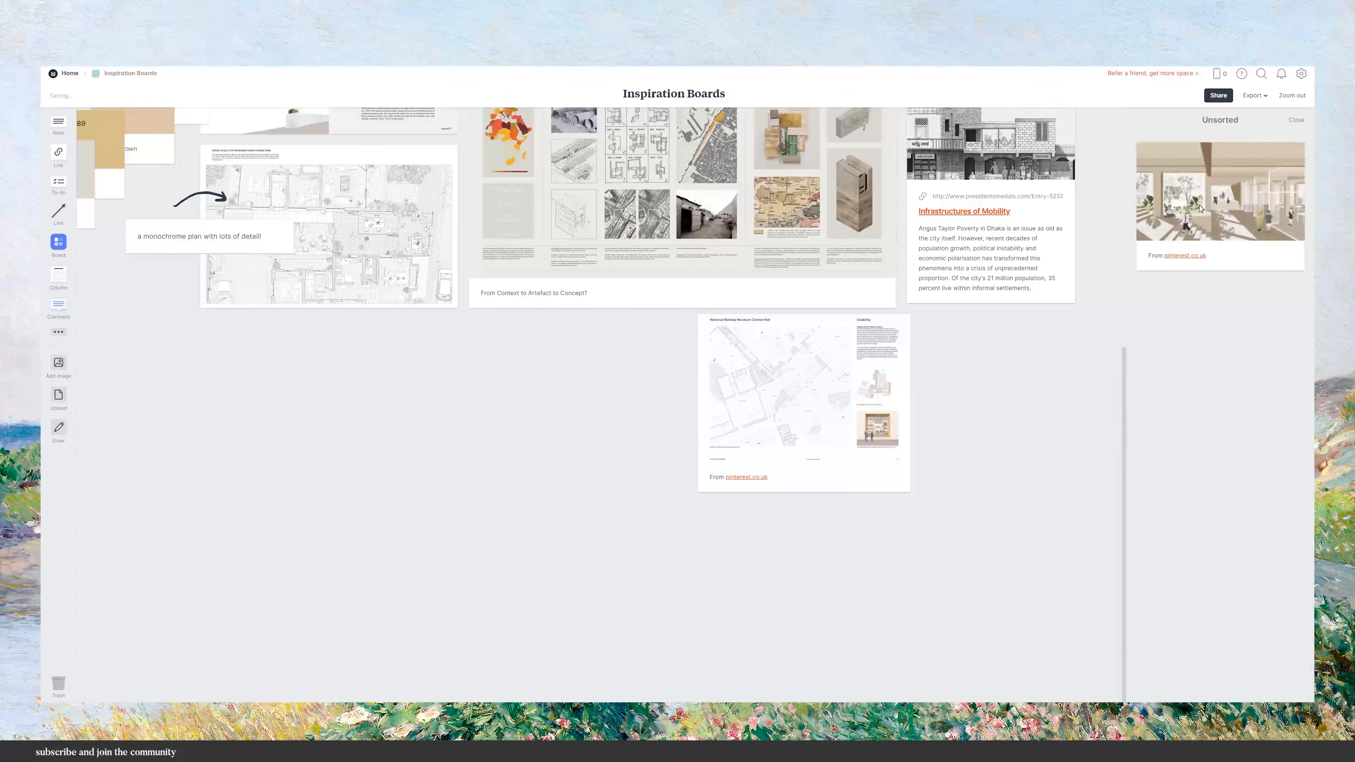
drag(1200, 209, 619, 385)
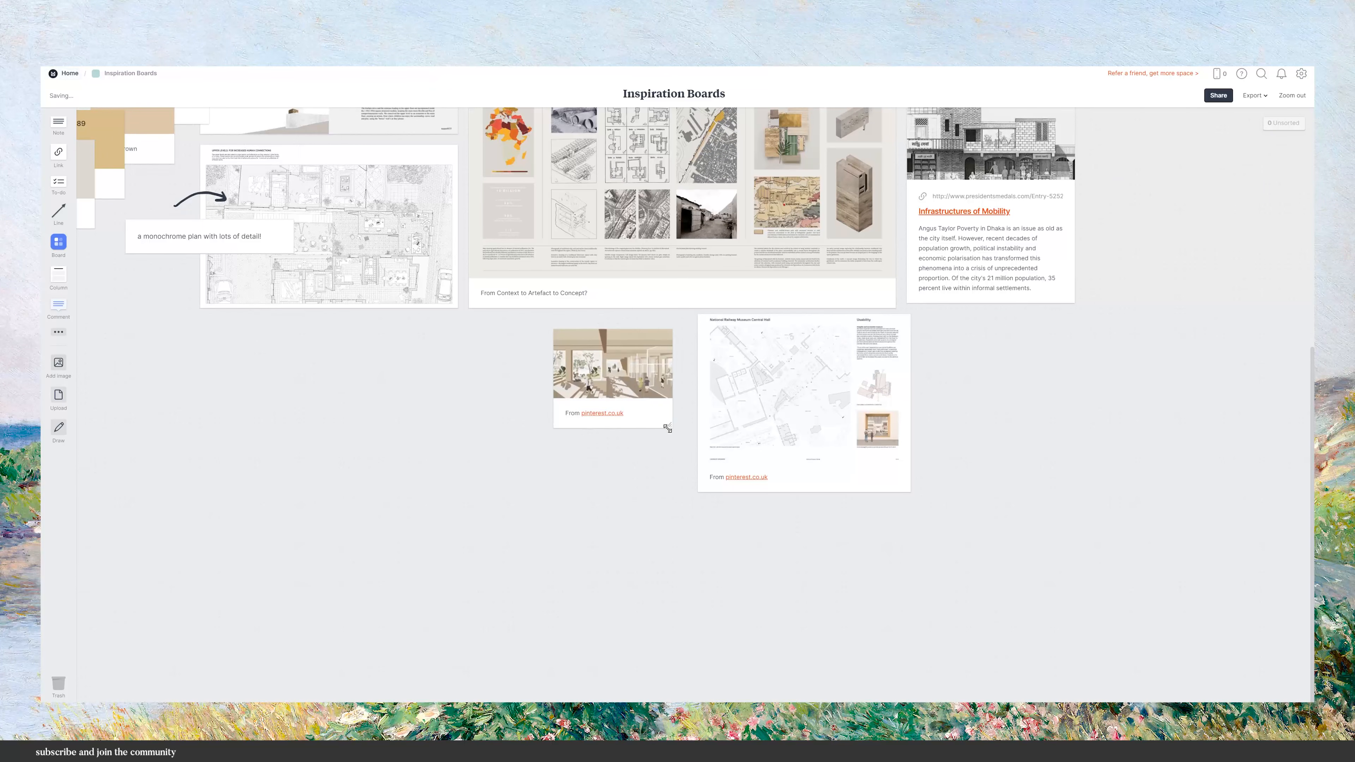
drag(667, 428, 725, 501)
drag(687, 403, 649, 391)
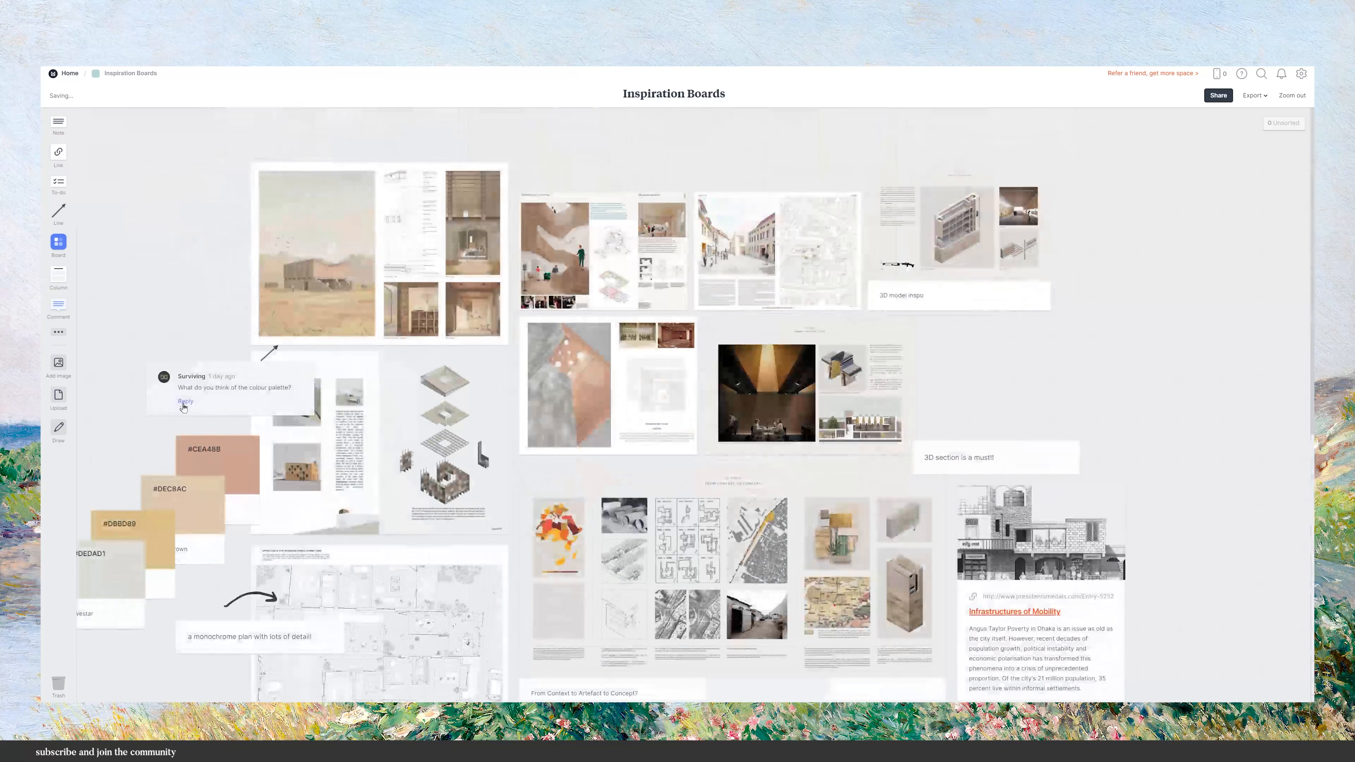
Reply to the colour palette comment with "I love it! Will work nicely with the images we have.".
click(191, 406)
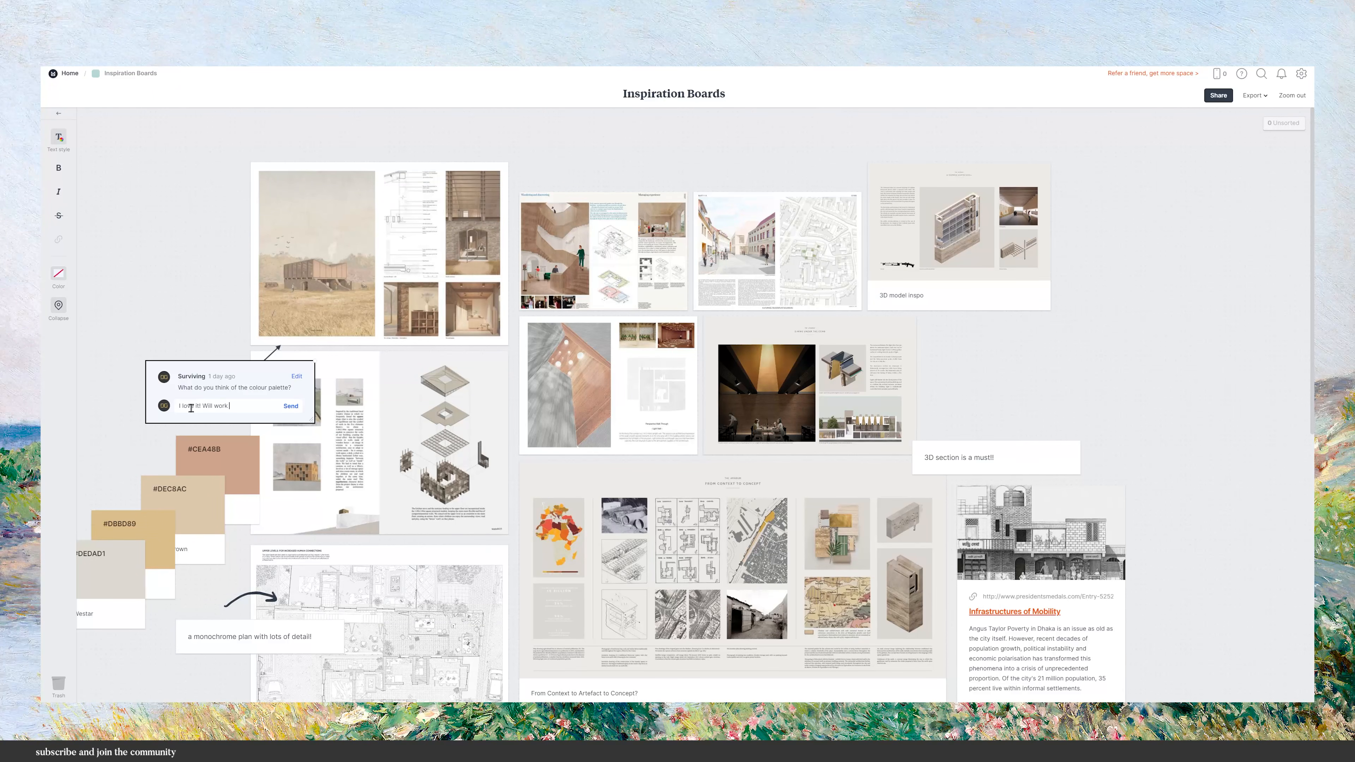
text(th the images we have)
key(Return)
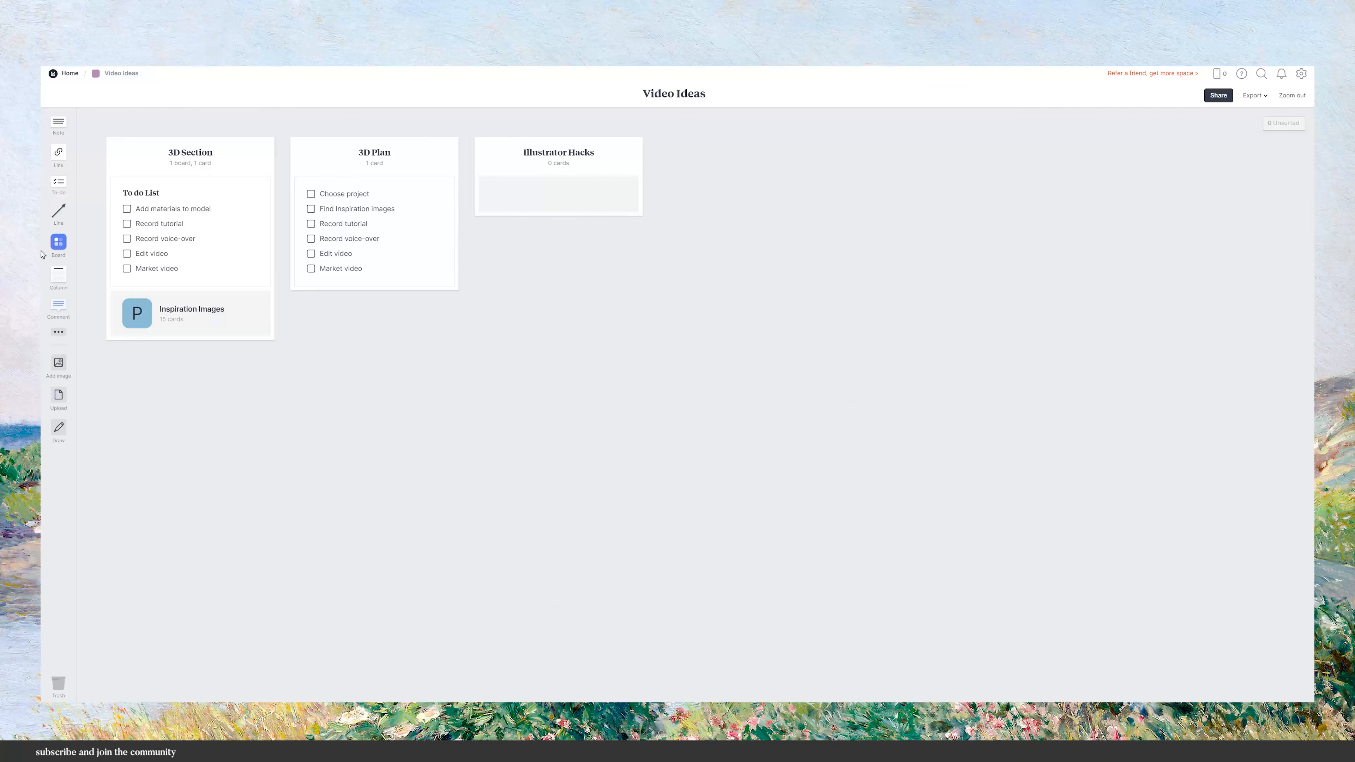
Add a new board to the 3D Plan column of the Video Ideas board and open it.
drag(58, 242, 368, 288)
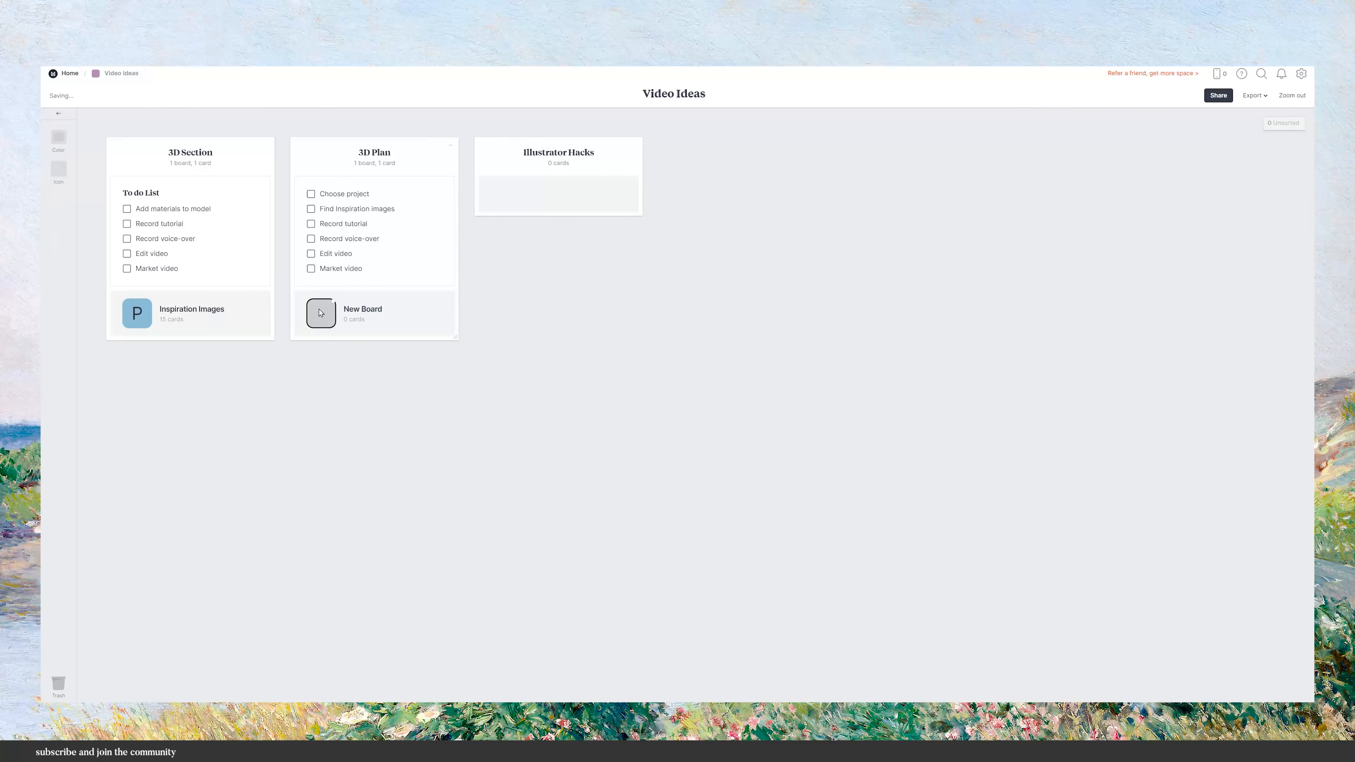
double_click(321, 313)
Browse the board template choices, including the extra templates list, for the new board.
click(1178, 556)
click(1179, 571)
click(1178, 586)
click(1176, 601)
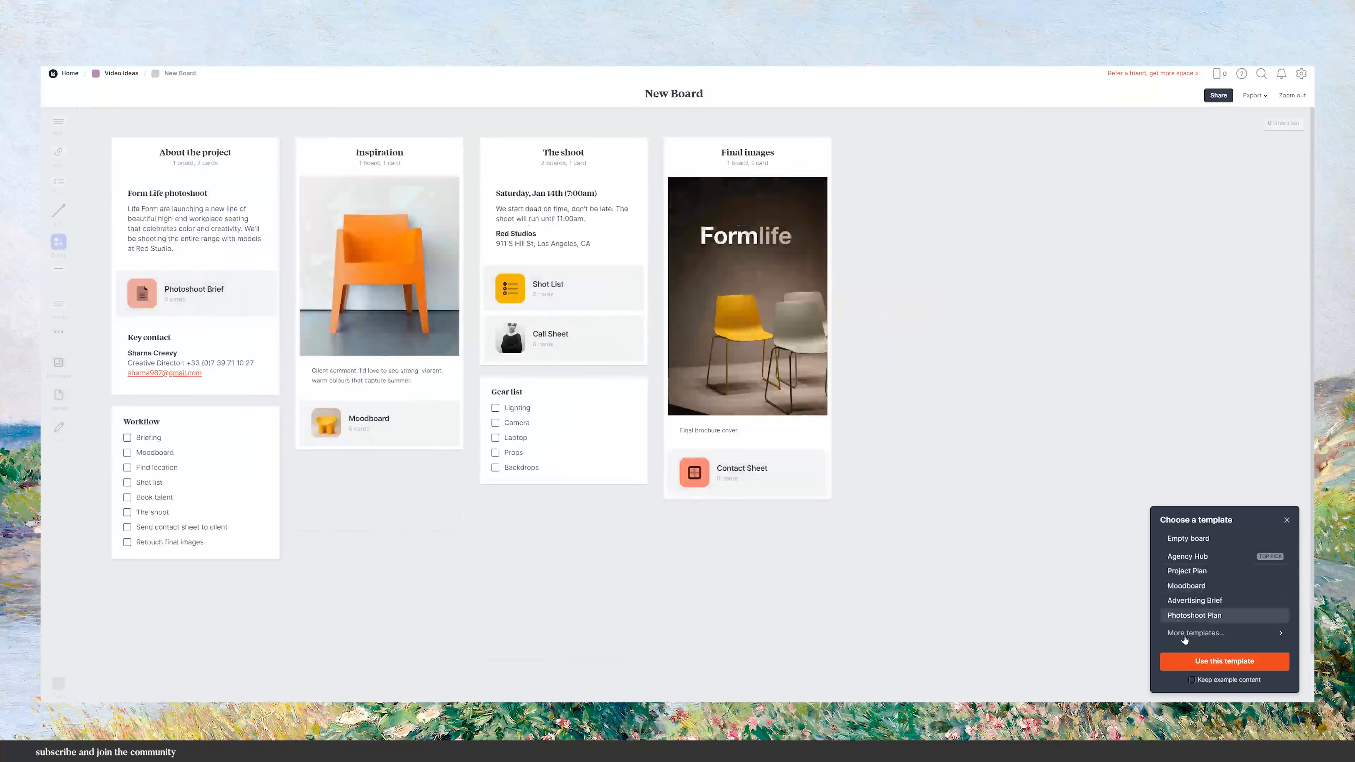
click(1195, 633)
click(1177, 593)
click(1179, 553)
click(1185, 573)
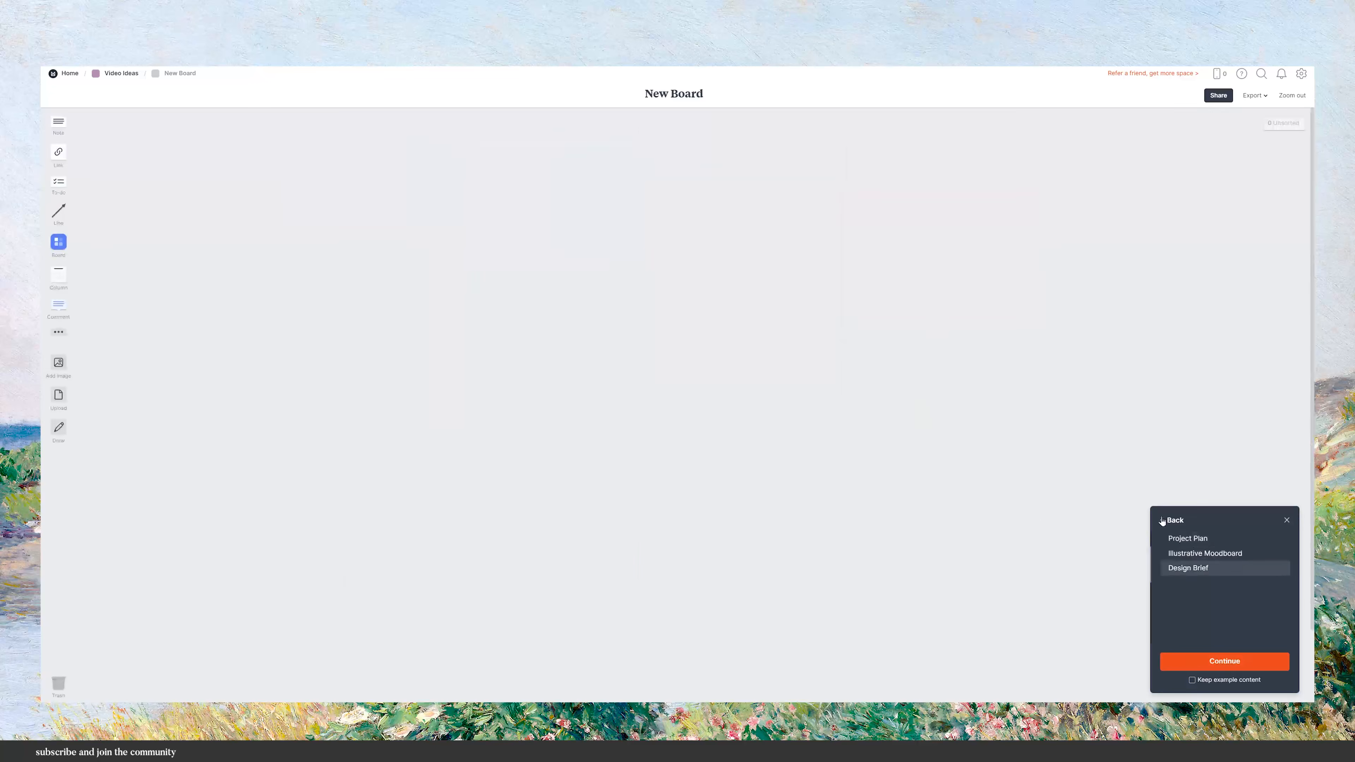
click(1166, 520)
click(1182, 596)
click(1193, 569)
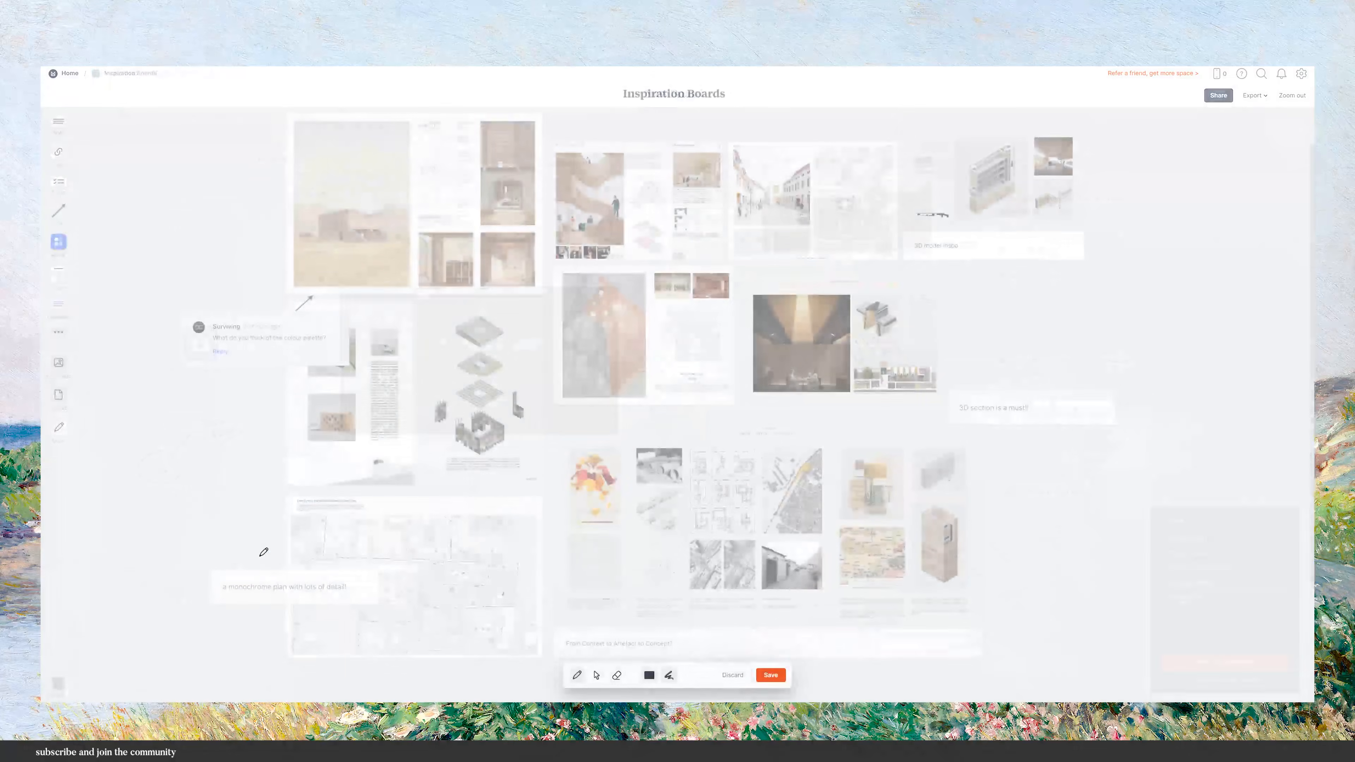
Draw an arrow from the monochrome plan note to the plan image and save the drawing.
drag(260, 556, 299, 543)
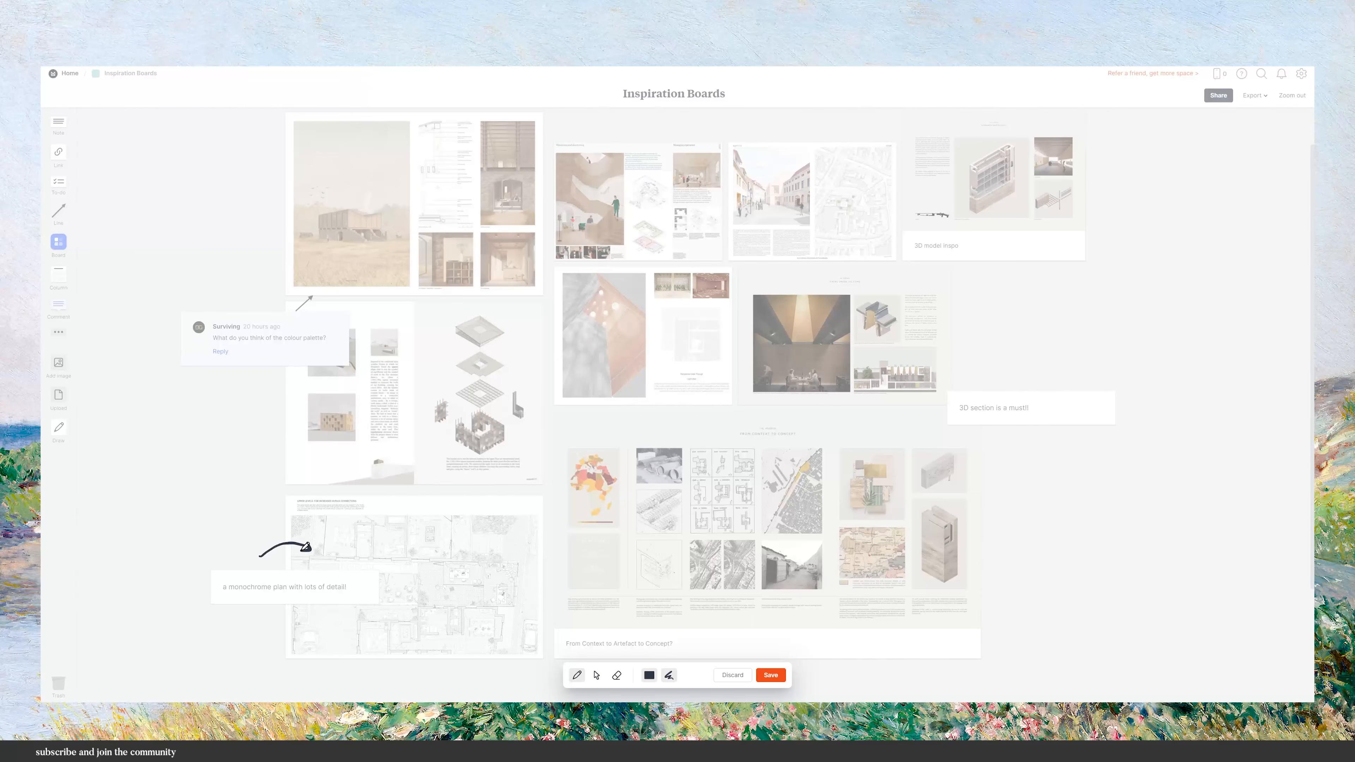
click(771, 675)
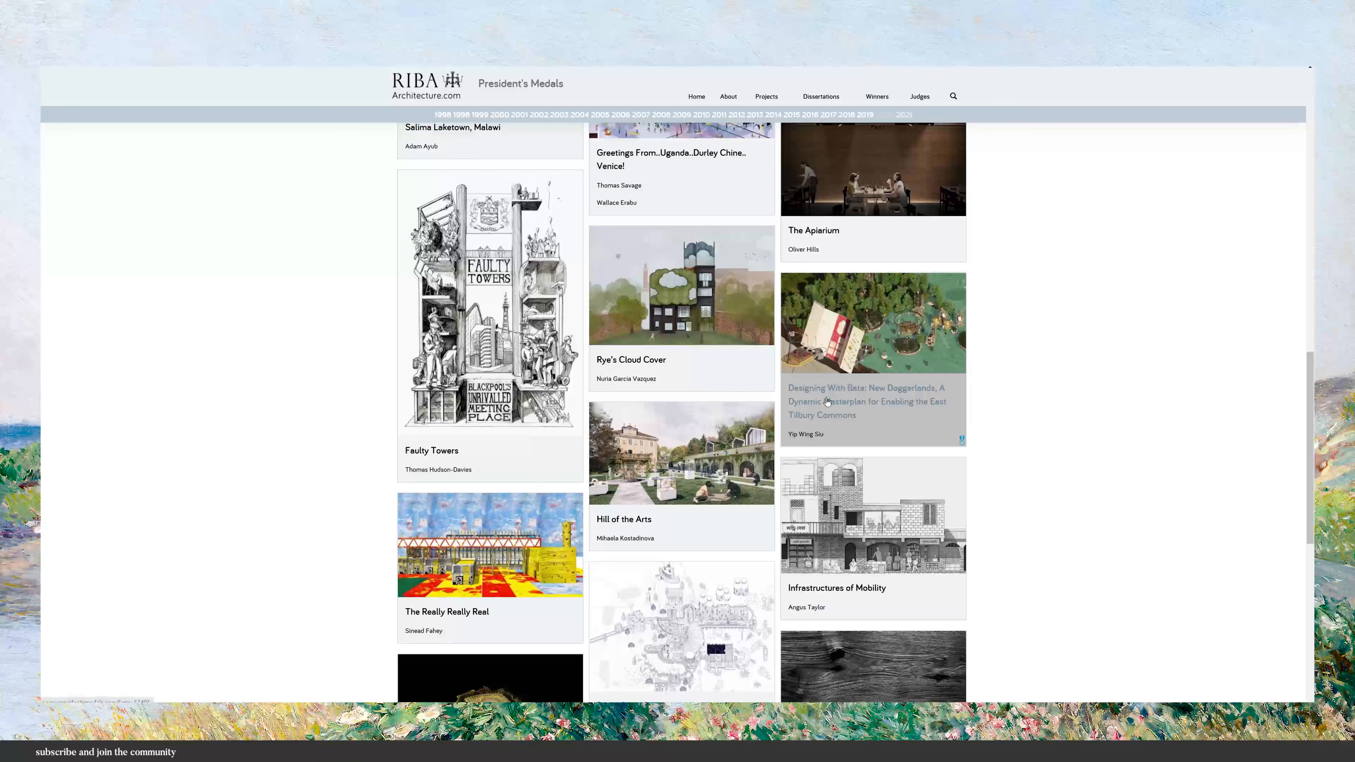
Open the RIBA Infrastructures of Mobility project page, clip it to the Inspiration Boards board, and position the clipped card.
scroll(817, 408, down, 2)
click(824, 412)
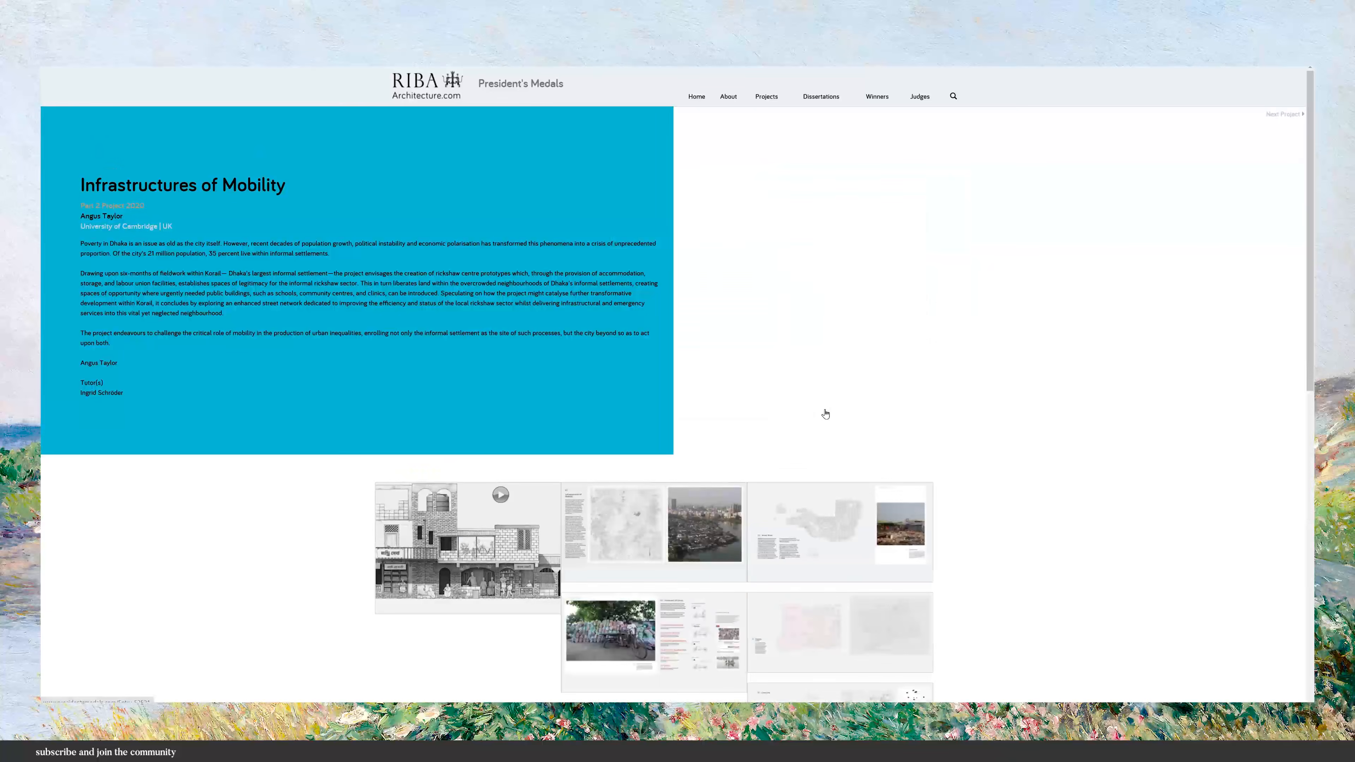
scroll(826, 415, down, 5)
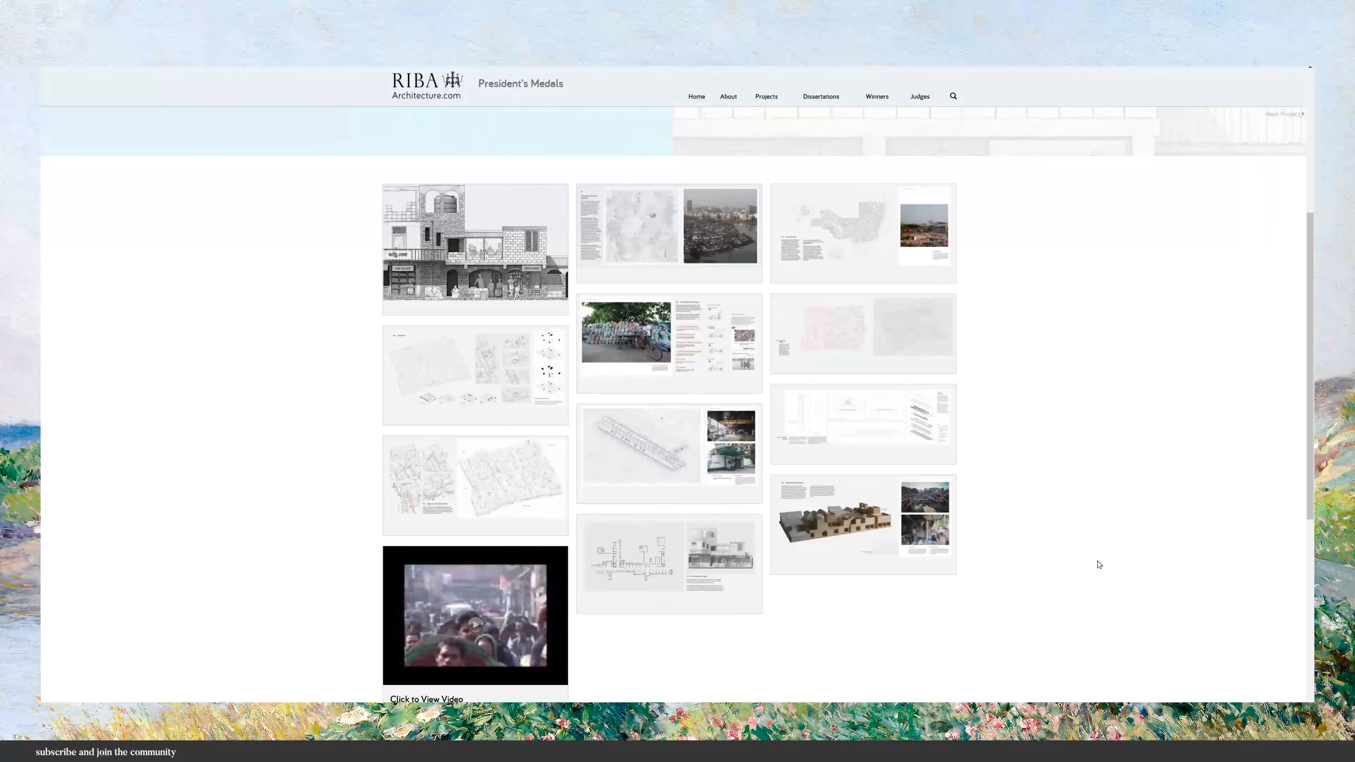
scroll(1098, 565, up, 1)
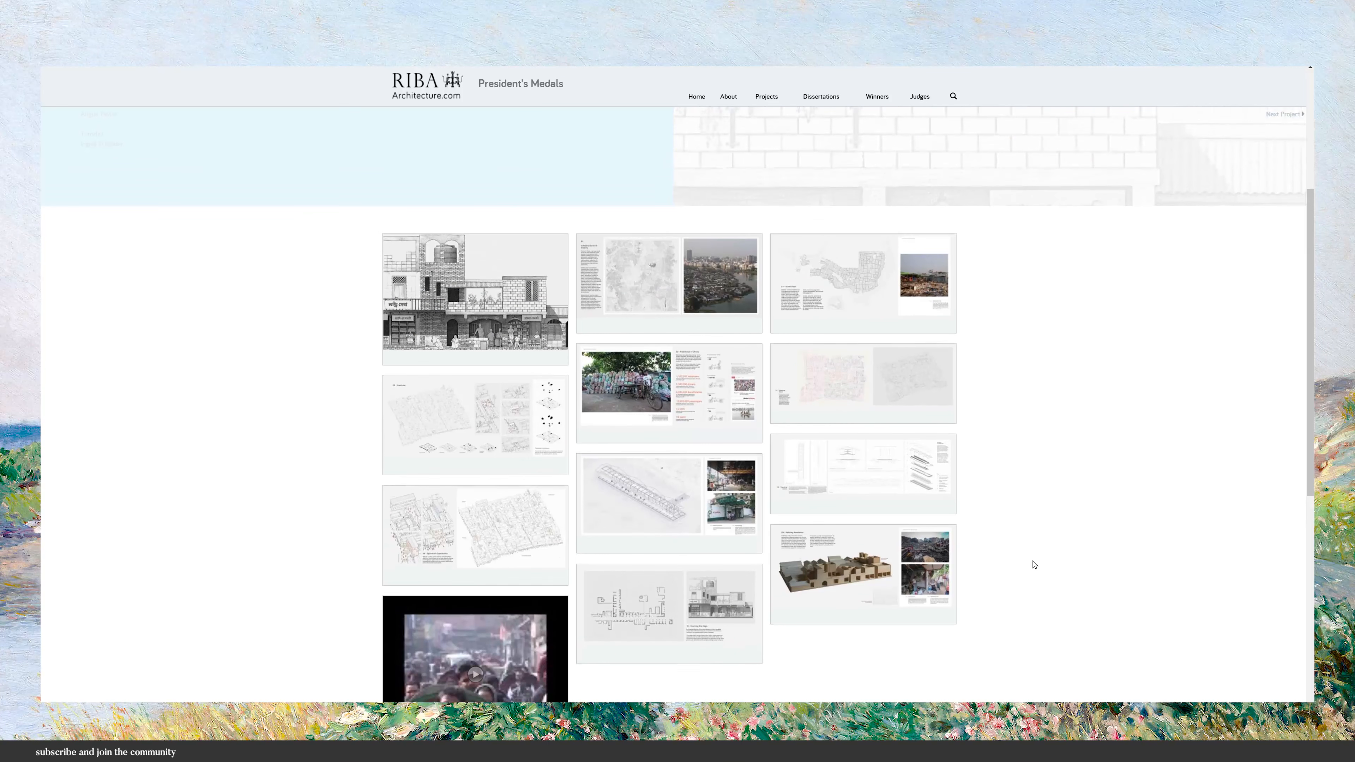
click(633, 613)
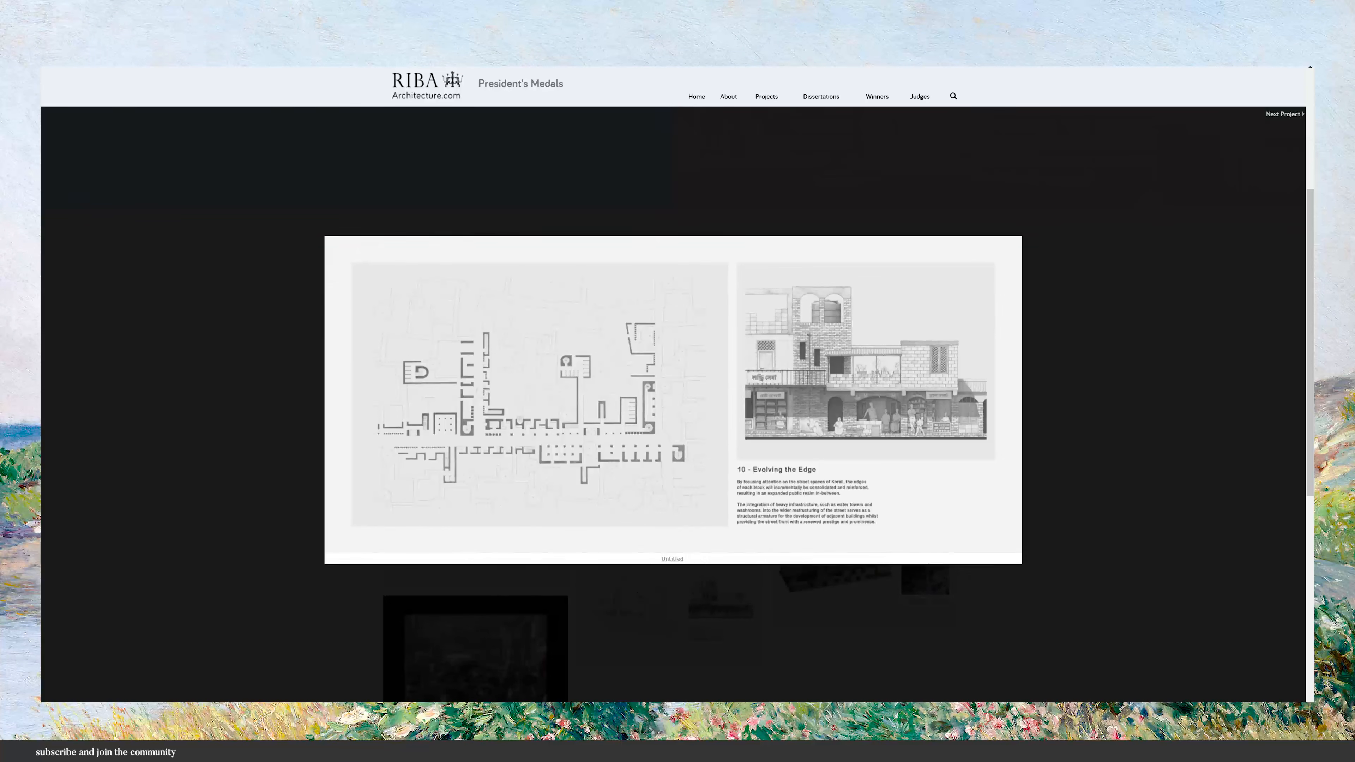
click(1226, 318)
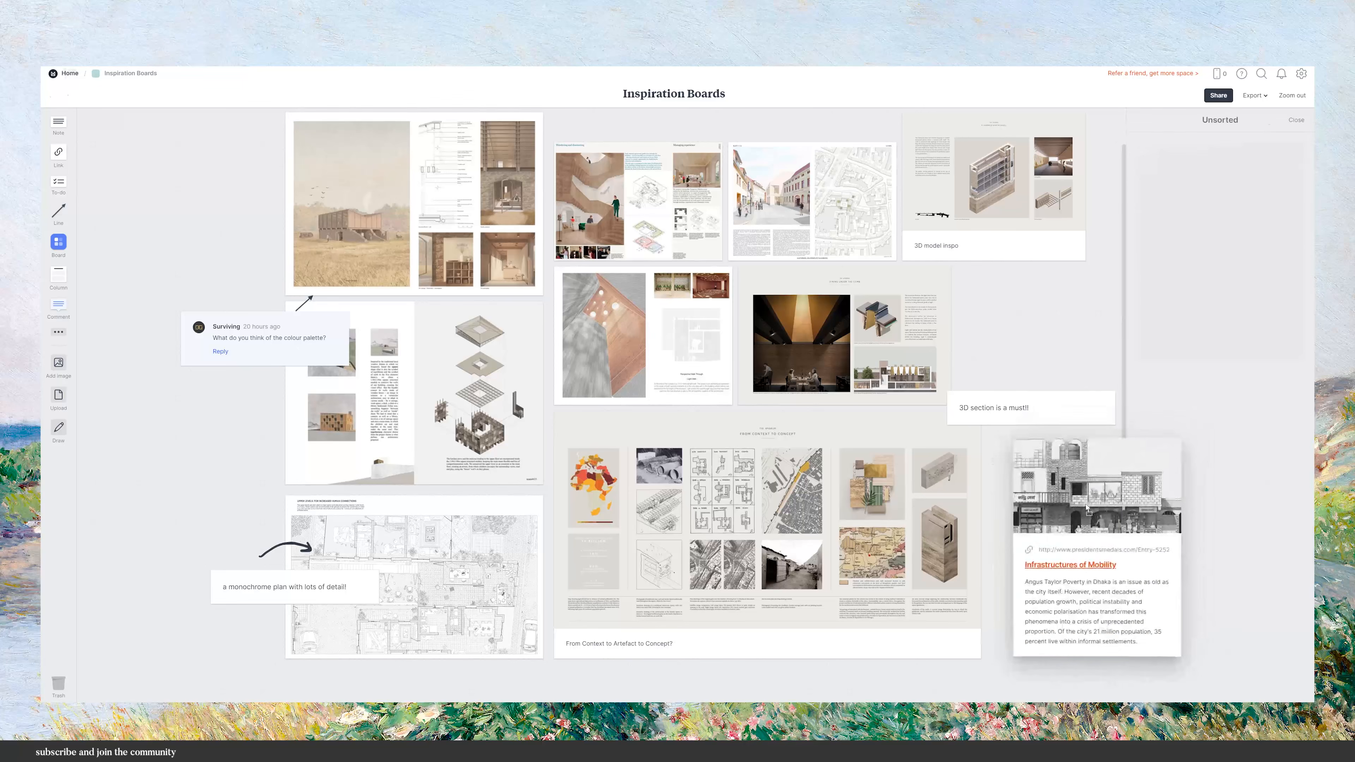
drag(1087, 508, 1065, 505)
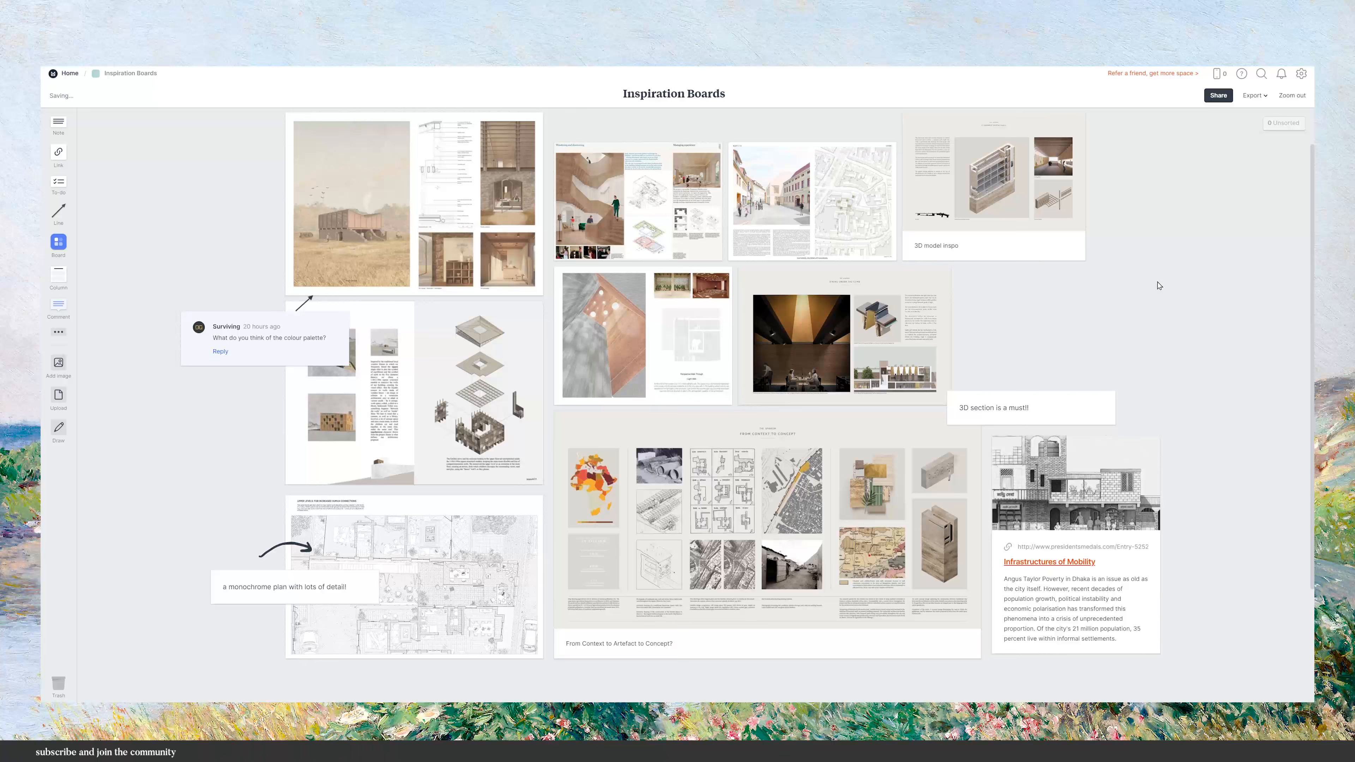
Finish the note text as "a monochrome plan with lots of detail!" and draw a saved arrow from it to the plan.
text(with)
text( lots of detail!)
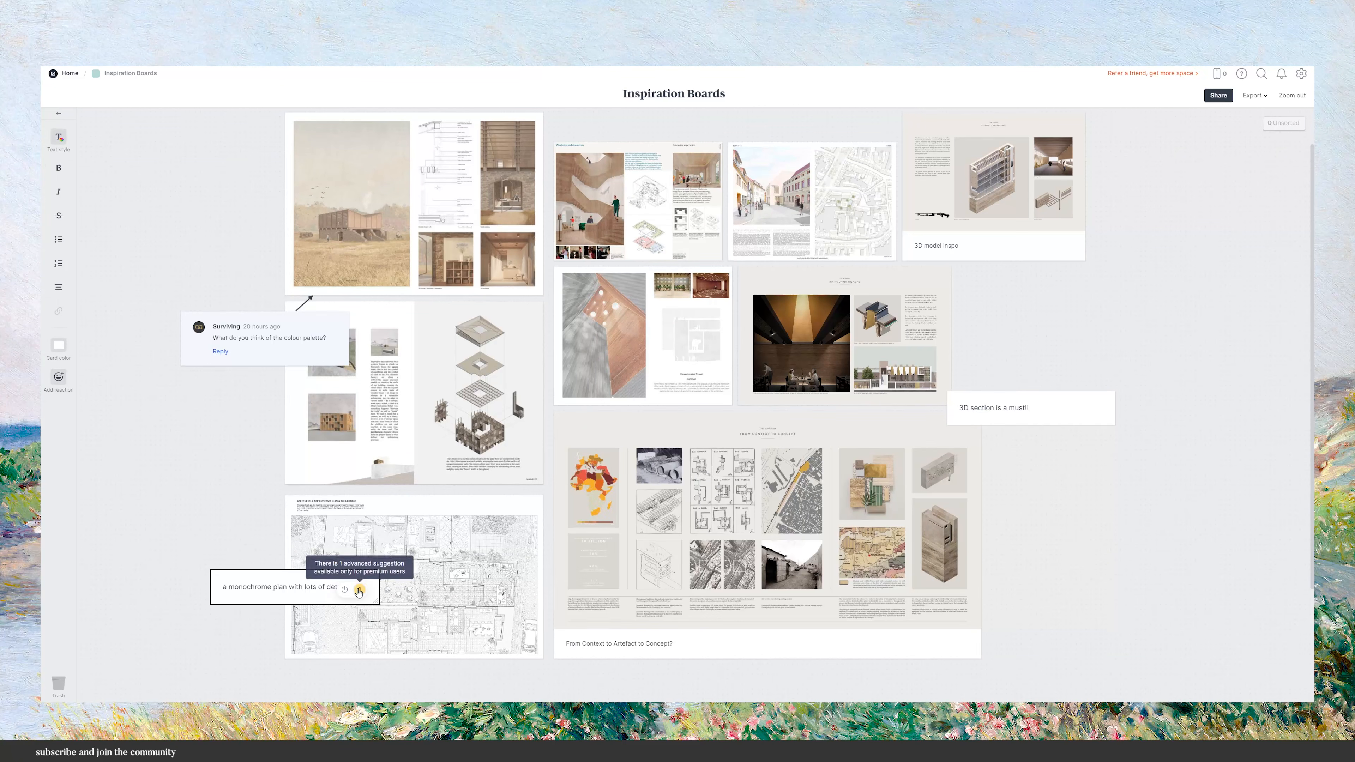
click(262, 640)
drag(260, 556, 311, 547)
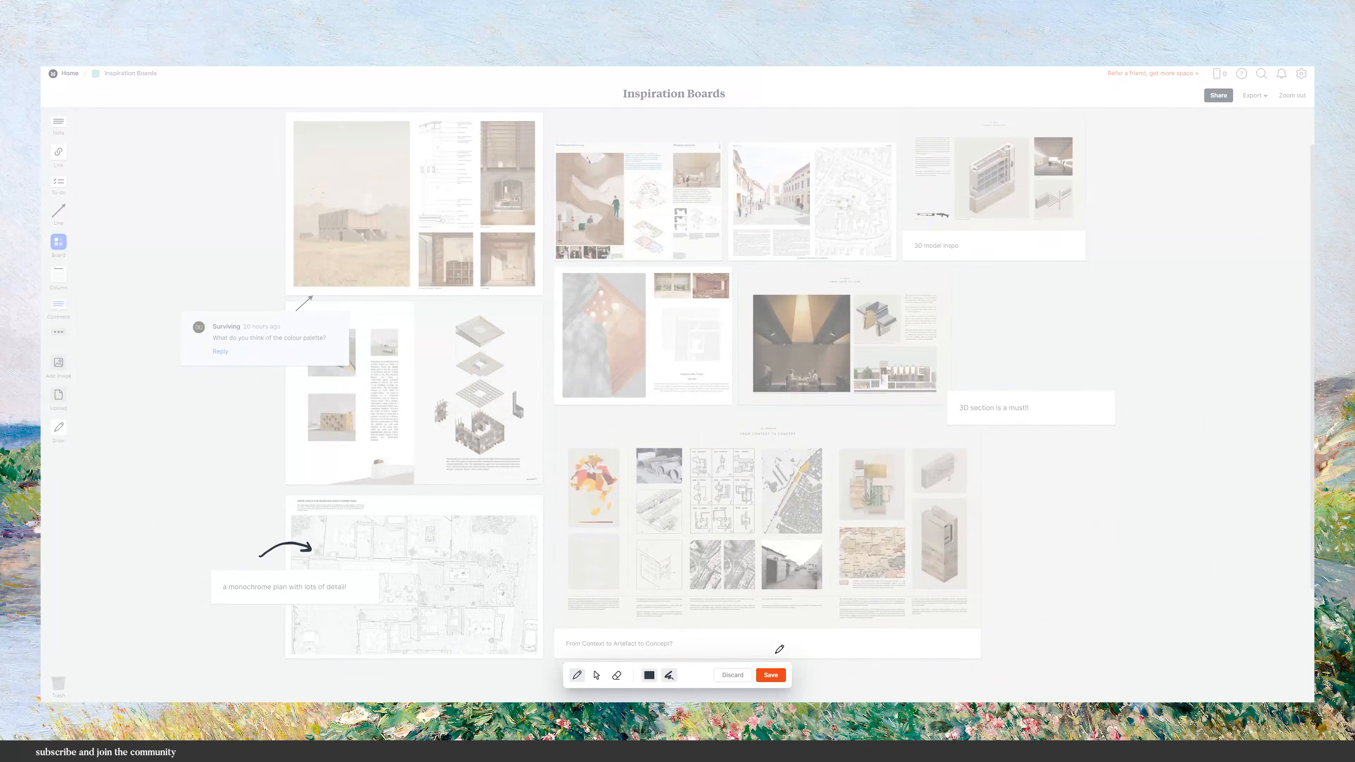
click(770, 675)
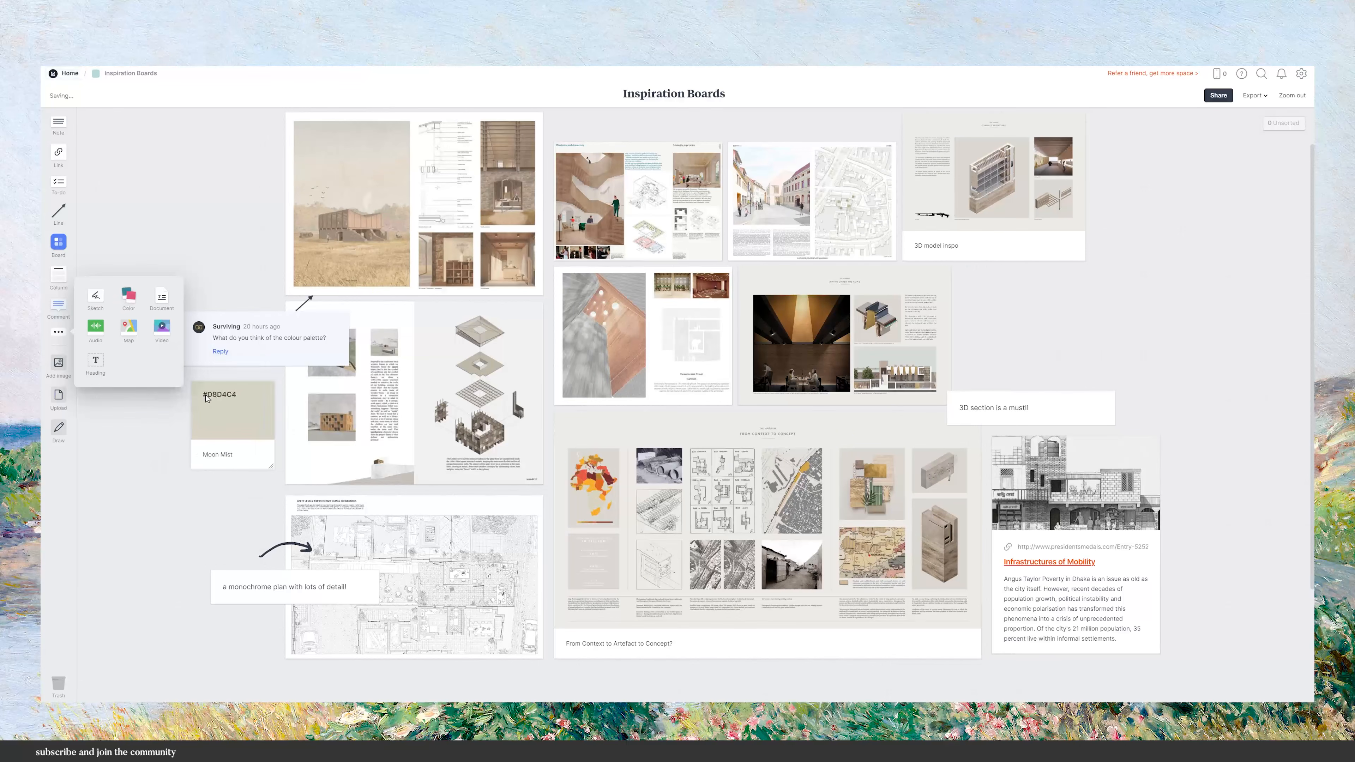
Adjust the colour of a palette swatch beside the boards using the colour picker.
click(210, 400)
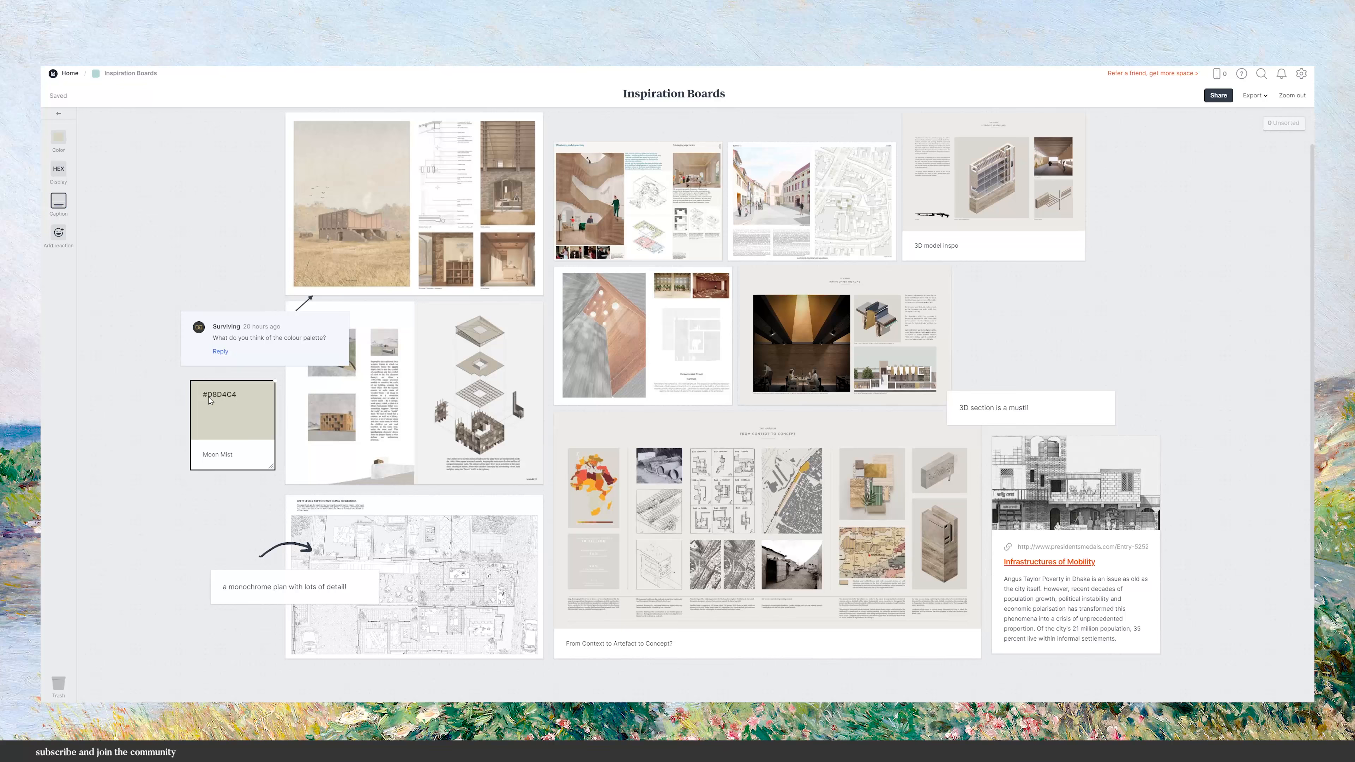
click(58, 136)
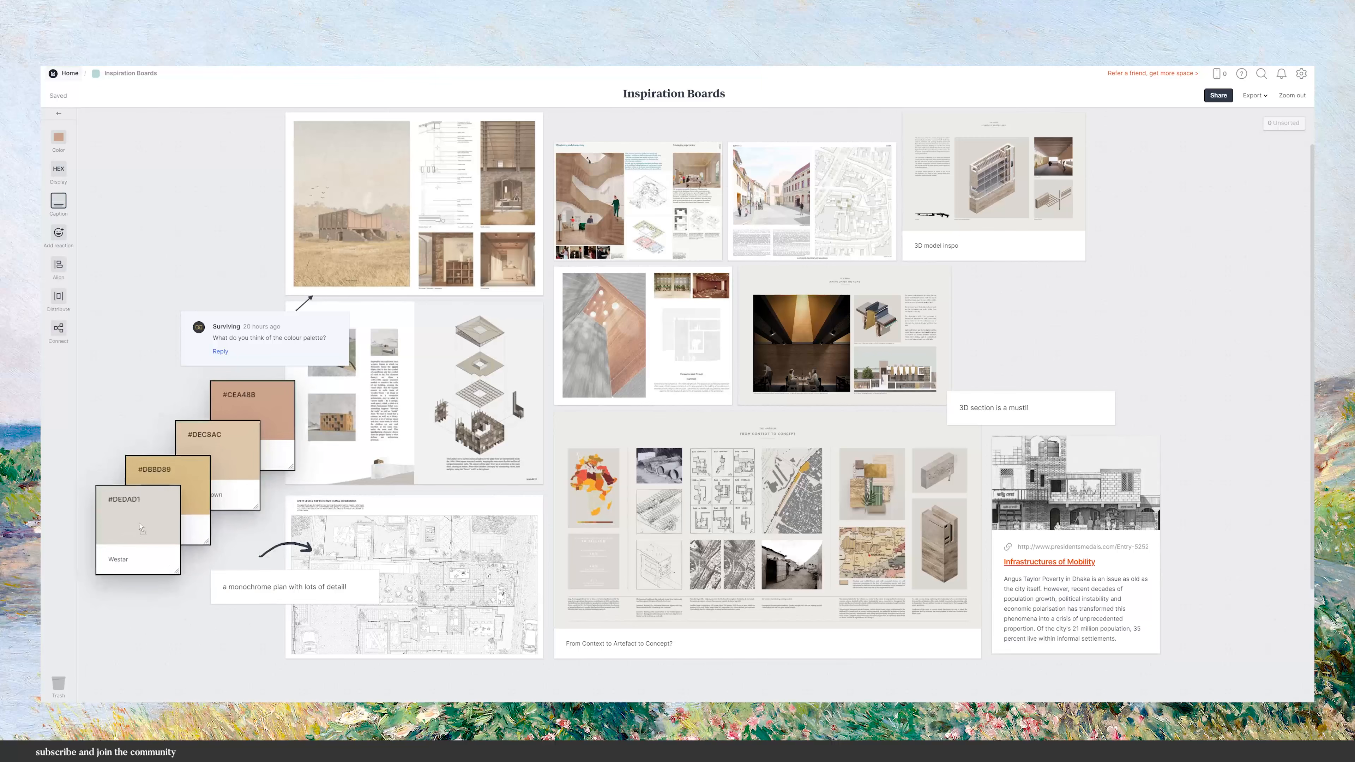
drag(140, 527, 140, 533)
click(190, 640)
Return to the Milanote home page and scroll through it.
click(74, 74)
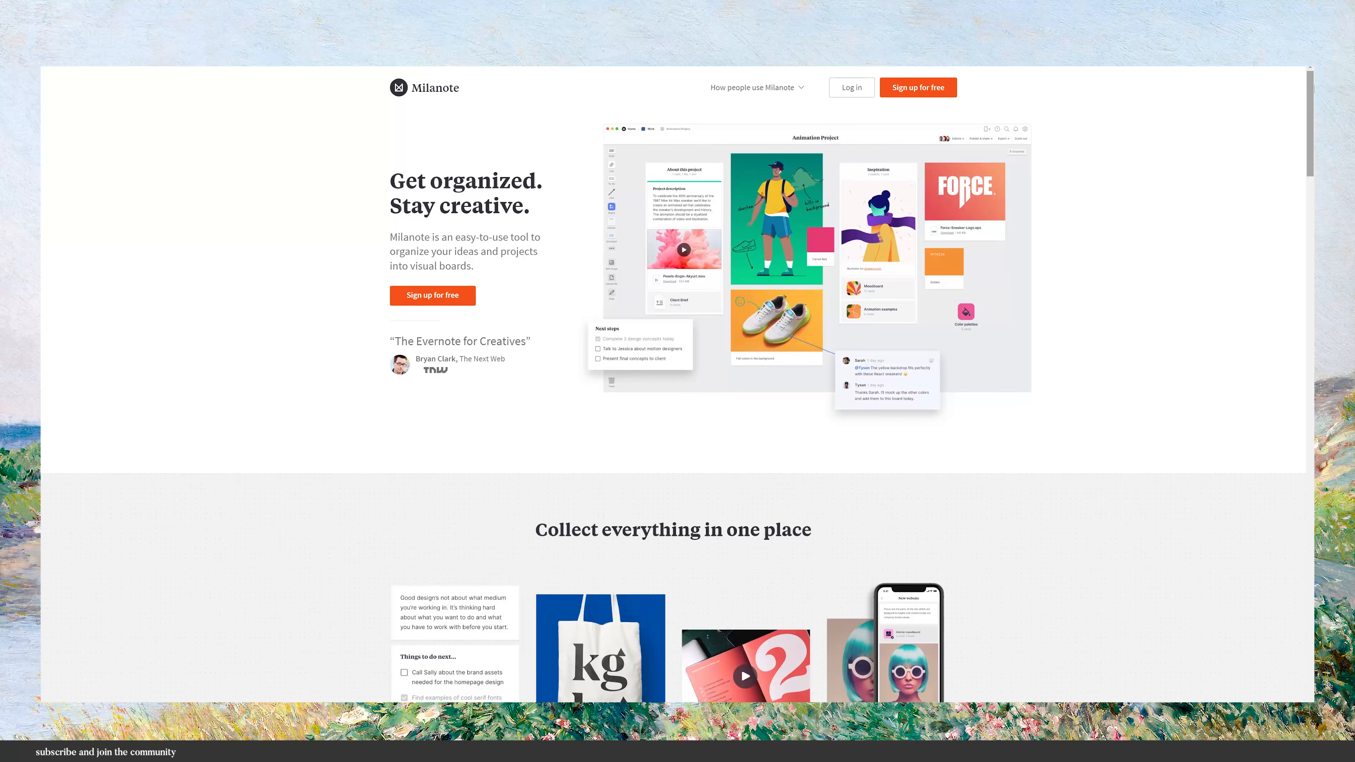
drag(1313, 86, 1310, 168)
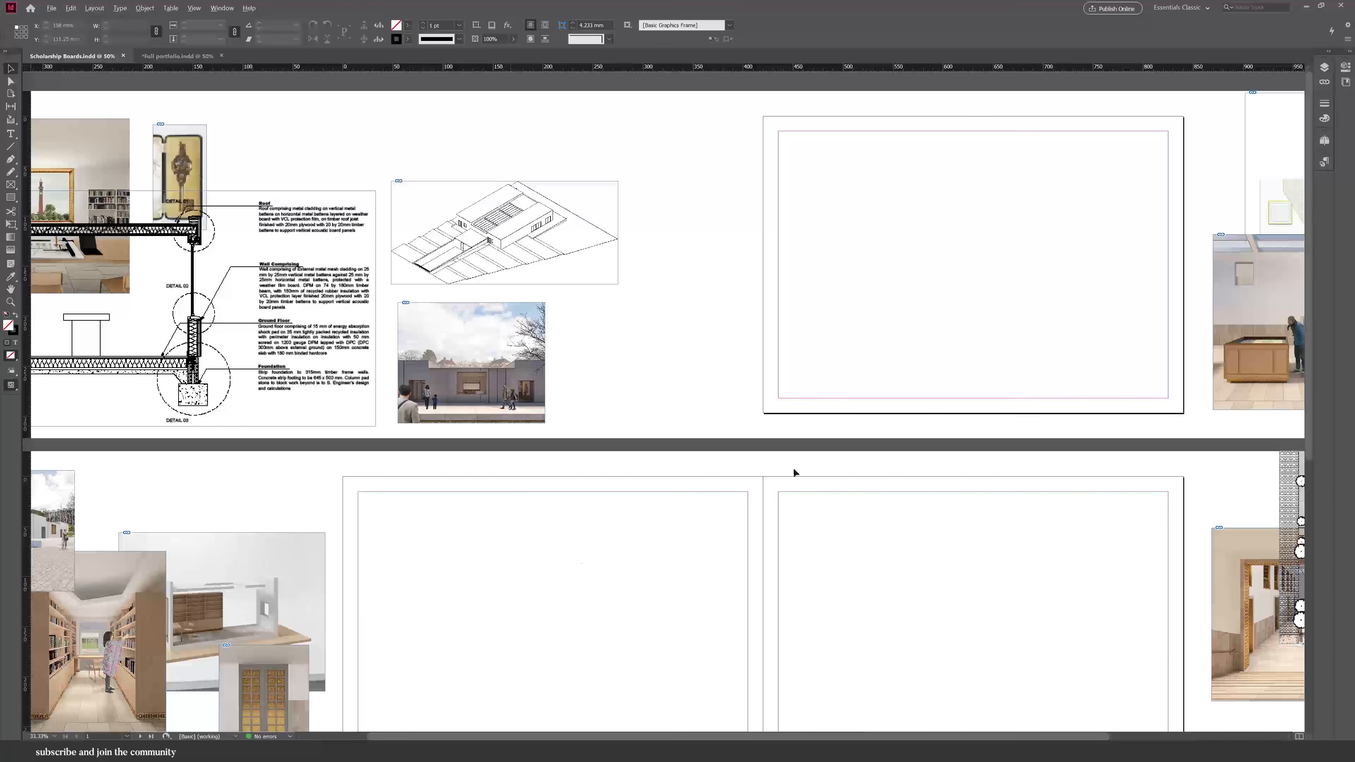
In InDesign, draw a rectangle filling the left half of the first spread's margins and fill it black.
scroll(1280, 143, up, 3)
scroll(1165, 175, down, 2)
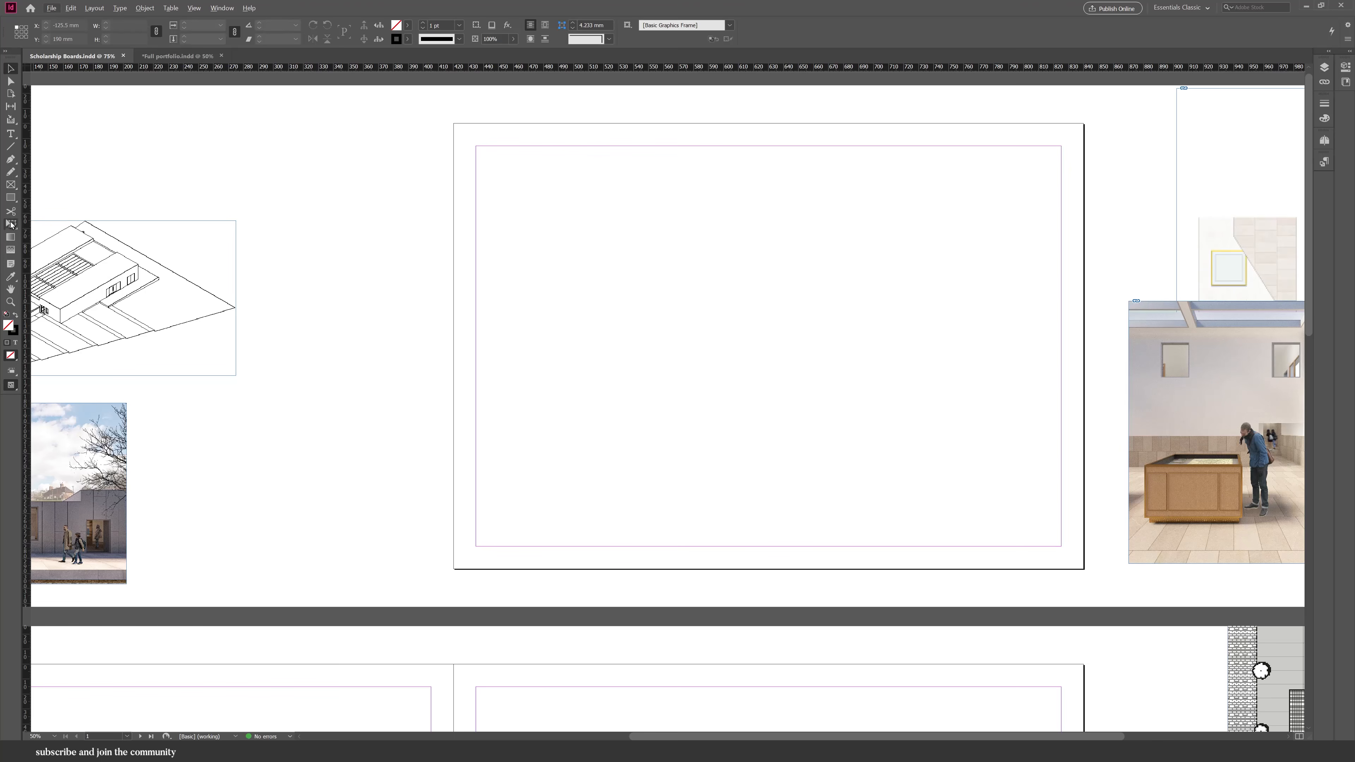
mouse_move(475, 146)
mouse_down()
mouse_move(744, 548)
mouse_move(768, 547)
mouse_up()
click(16, 315)
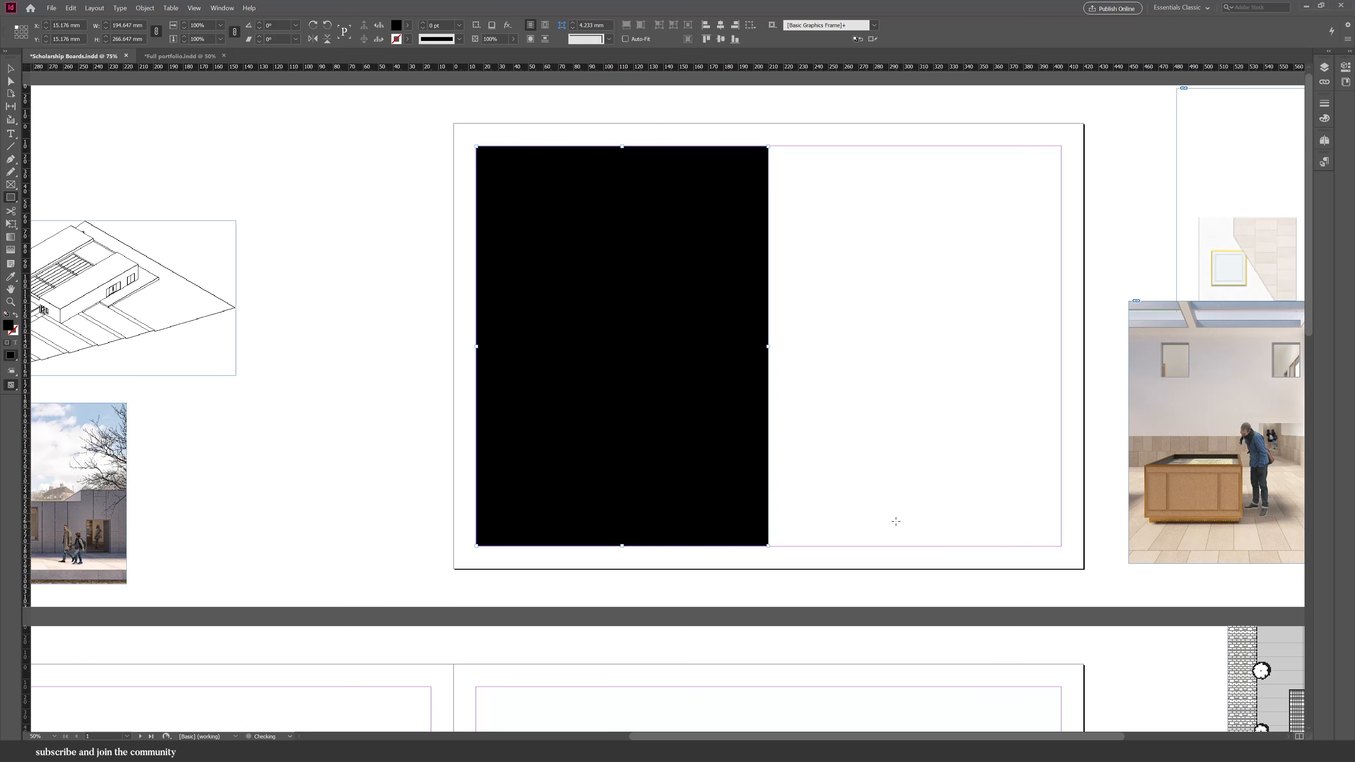
Draw a second rectangle in the right half of the page and give it the same black fill with the eyedropper.
key(v)
click(899, 444)
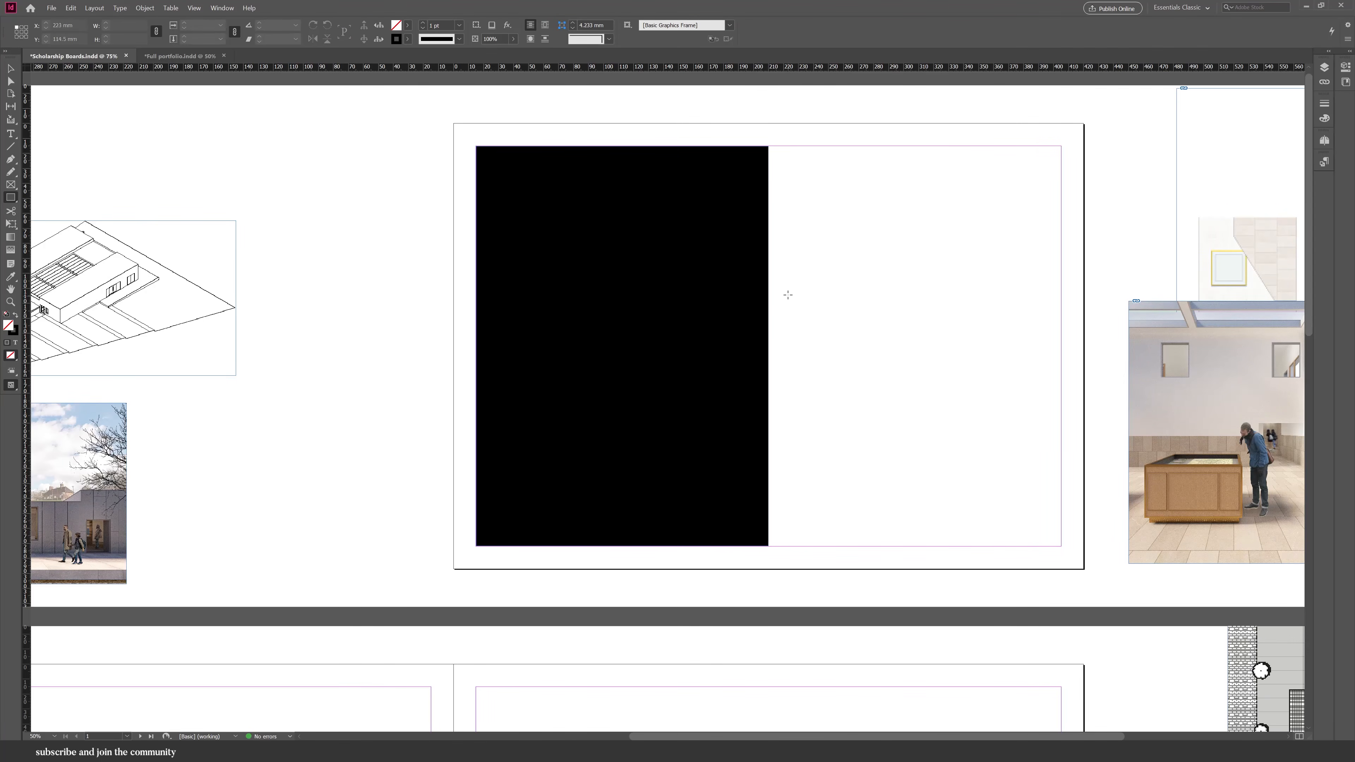
drag(784, 289, 1062, 446)
key(a)
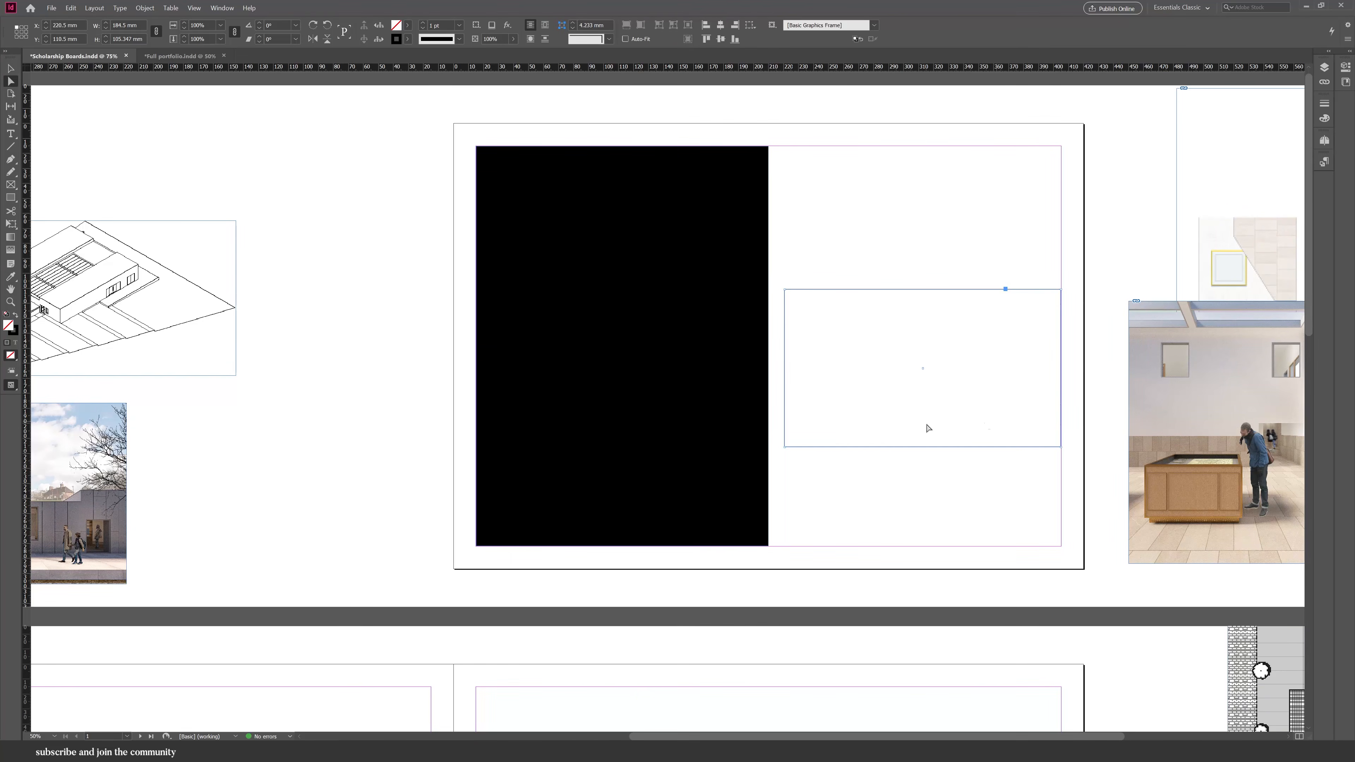
key(i)
click(624, 425)
key(v)
click(976, 490)
Move the key image from the pasteboard onto the page's upper right, rotate it and shrink its frame.
scroll(707, 401, down, 1)
scroll(932, 240, up, 1)
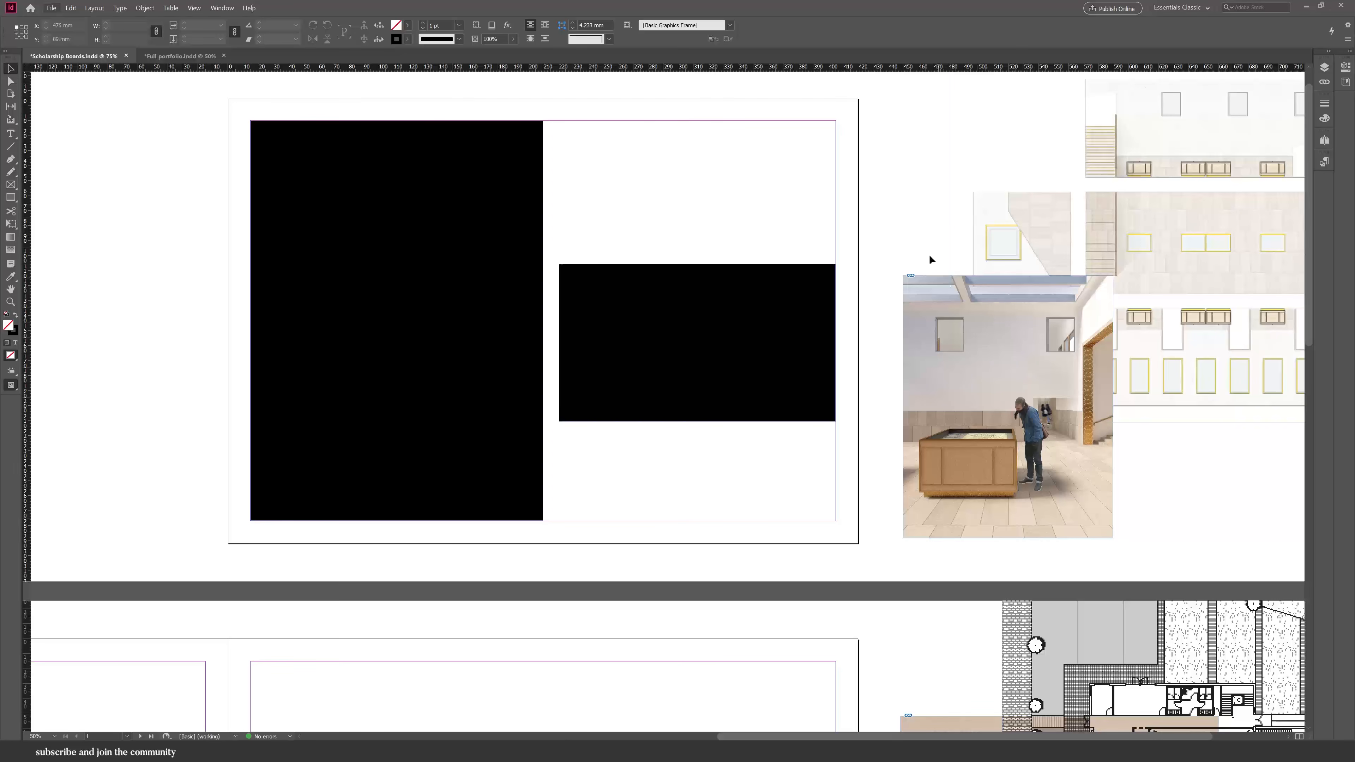
drag(385, 161, 834, 164)
scroll(852, 138, up, 3)
drag(806, 736, 987, 736)
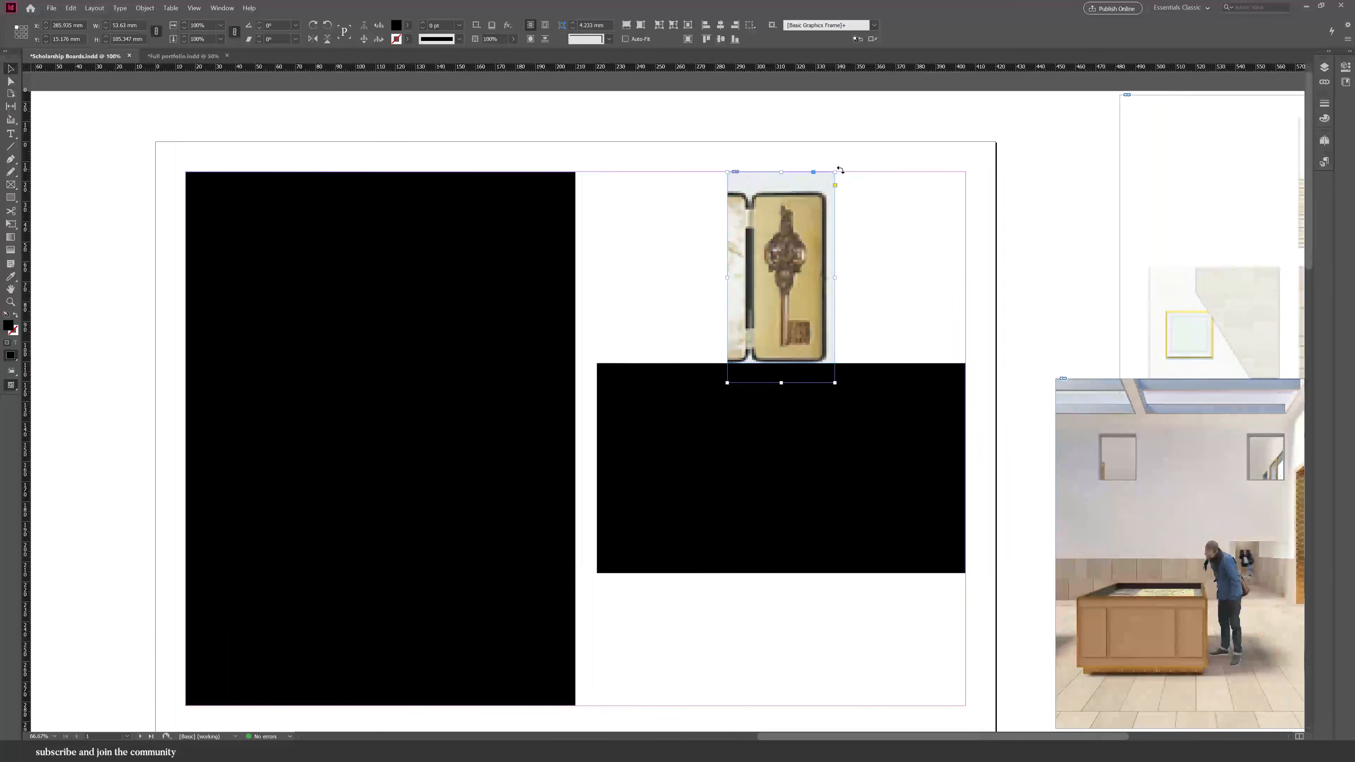
drag(840, 169, 681, 252)
drag(781, 330, 779, 409)
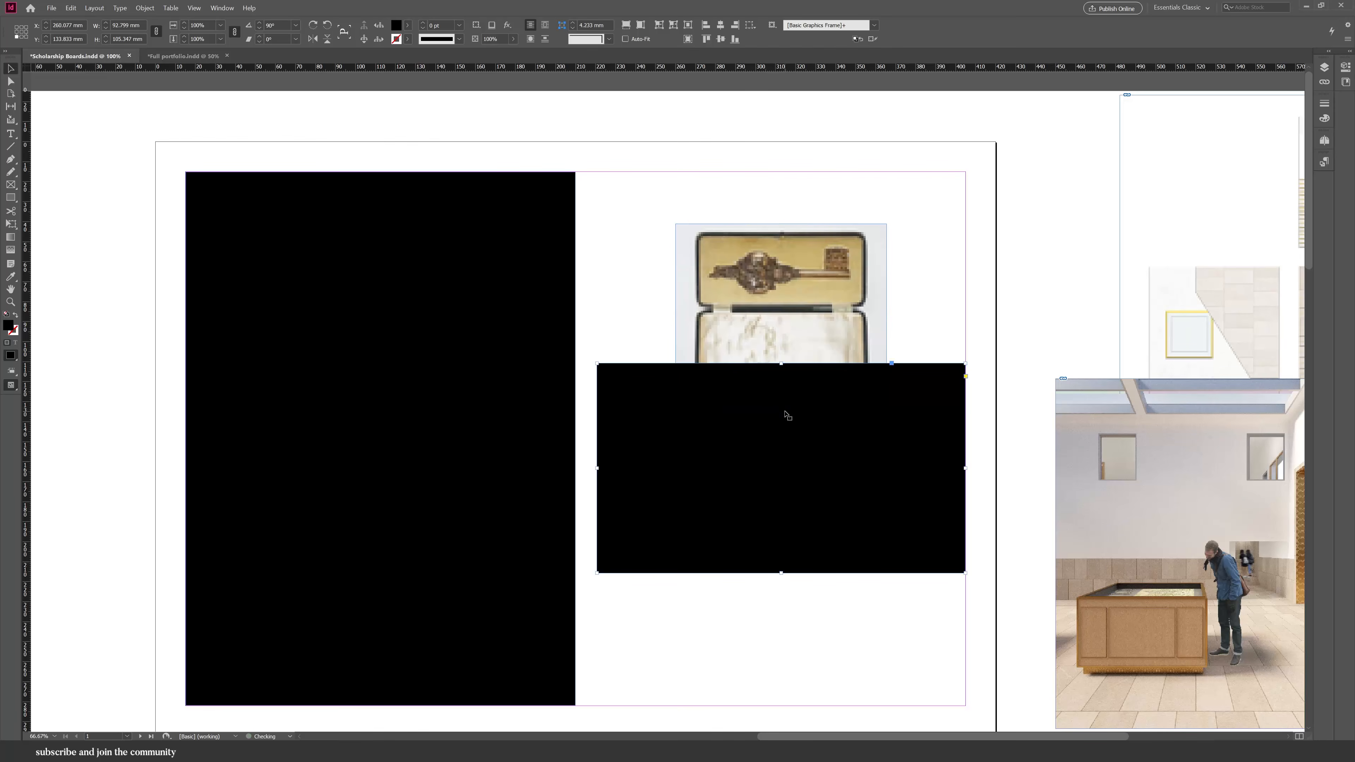
drag(888, 409, 772, 308)
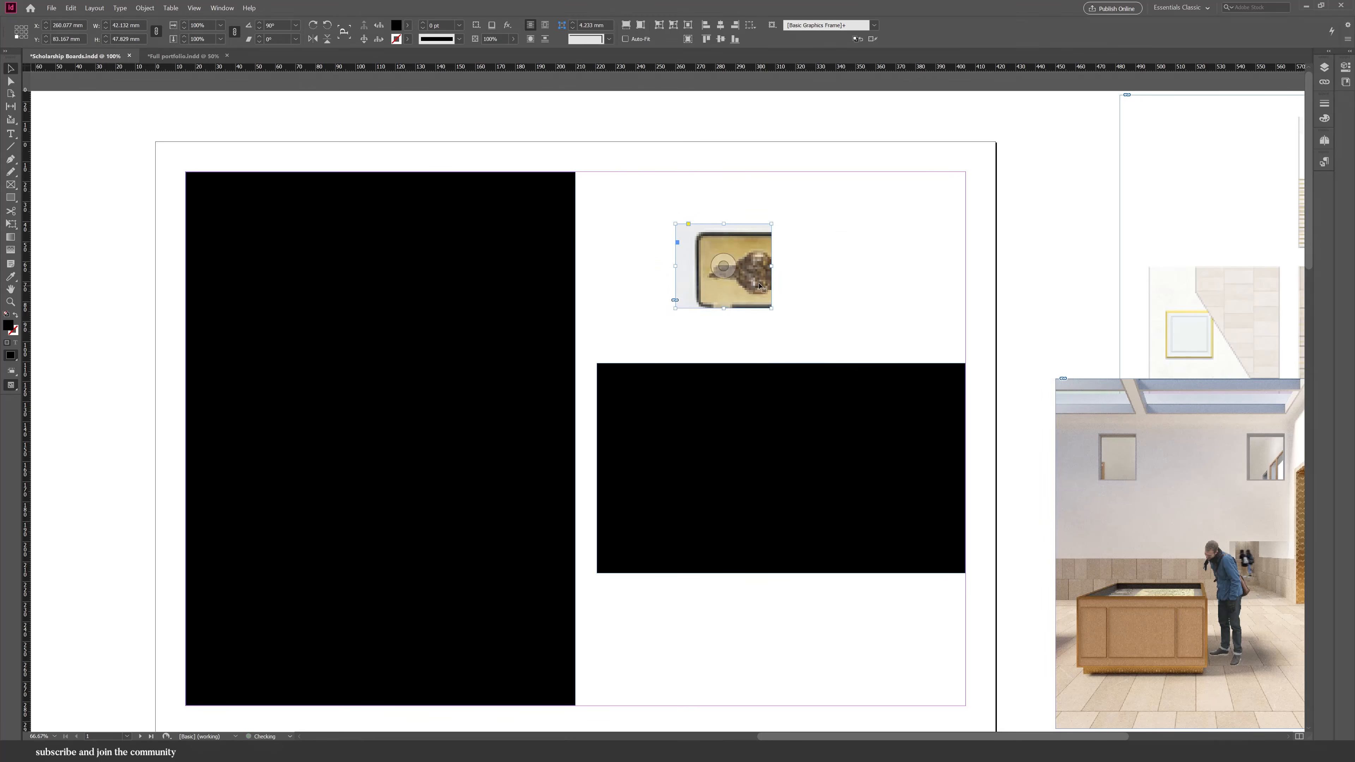
Fit the key image to its frame and rotate it into place above the black block.
click(626, 25)
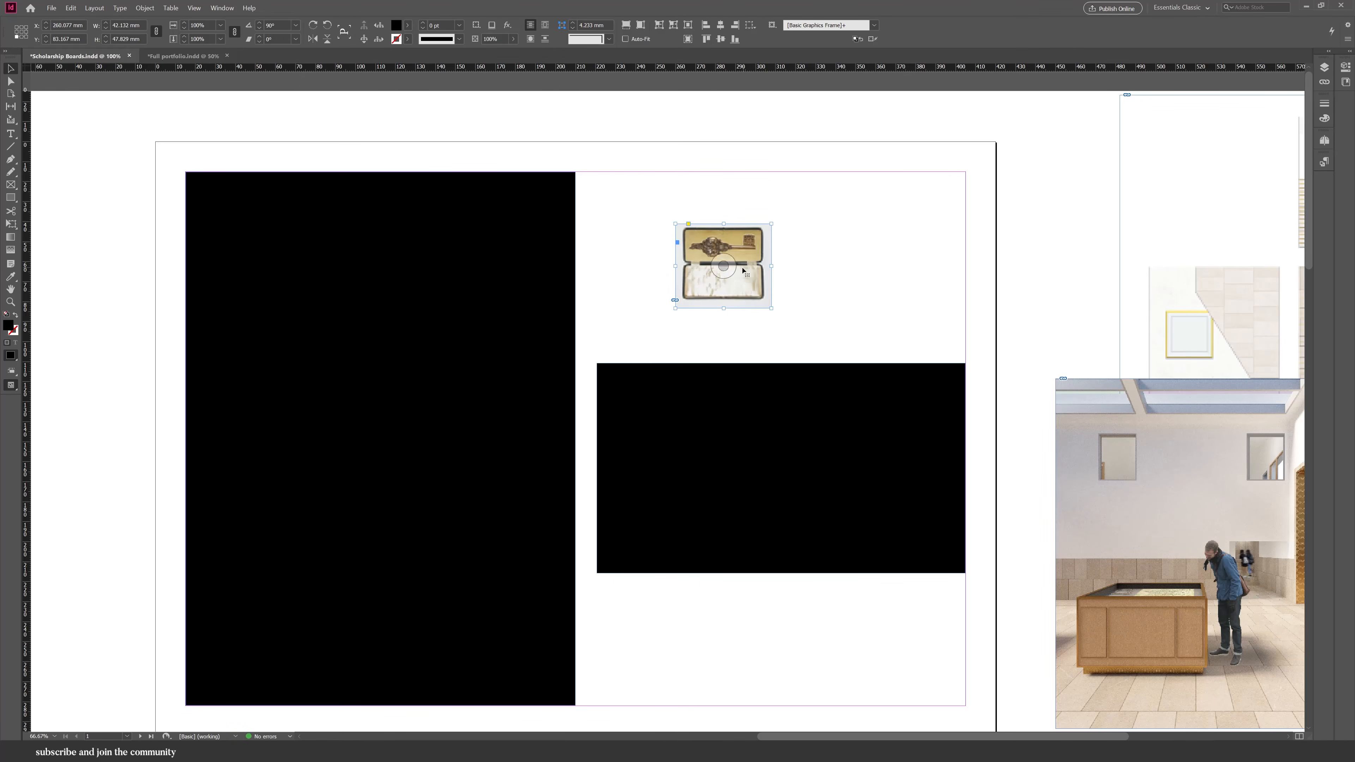
drag(697, 337, 821, 252)
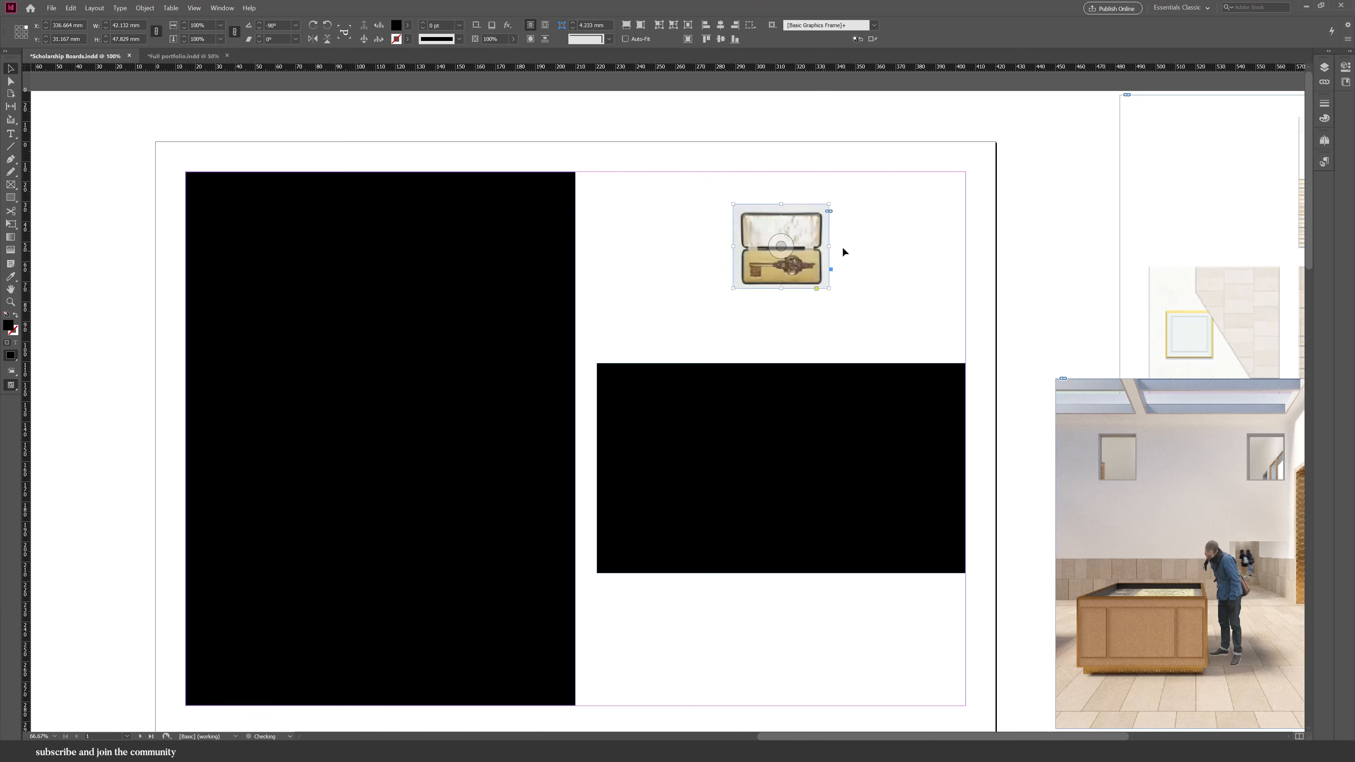
click(860, 251)
Duplicate the tall black rectangle onto the left page of the second spread.
key(ctrl+minus)
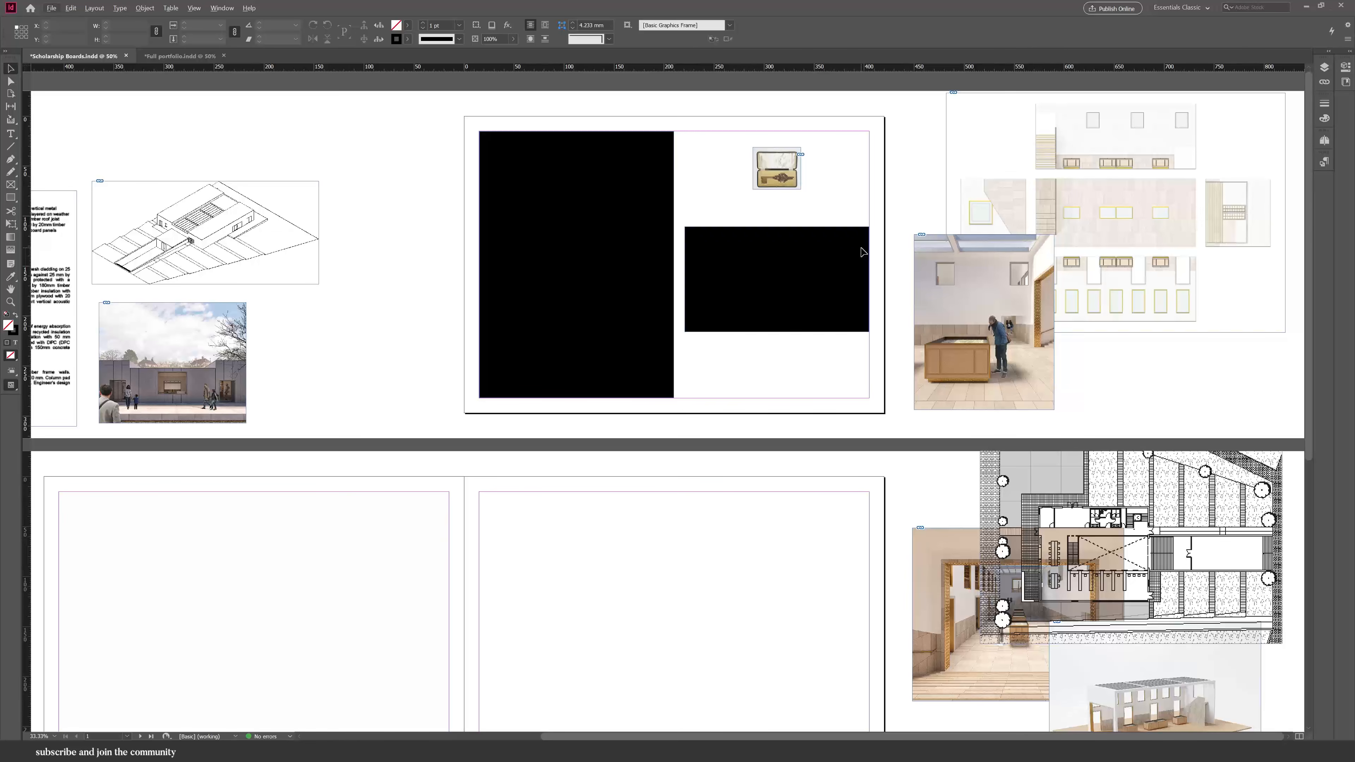
scroll(762, 332, down, 1)
drag(573, 205, 153, 566)
click(496, 527)
scroll(624, 555, left, 3)
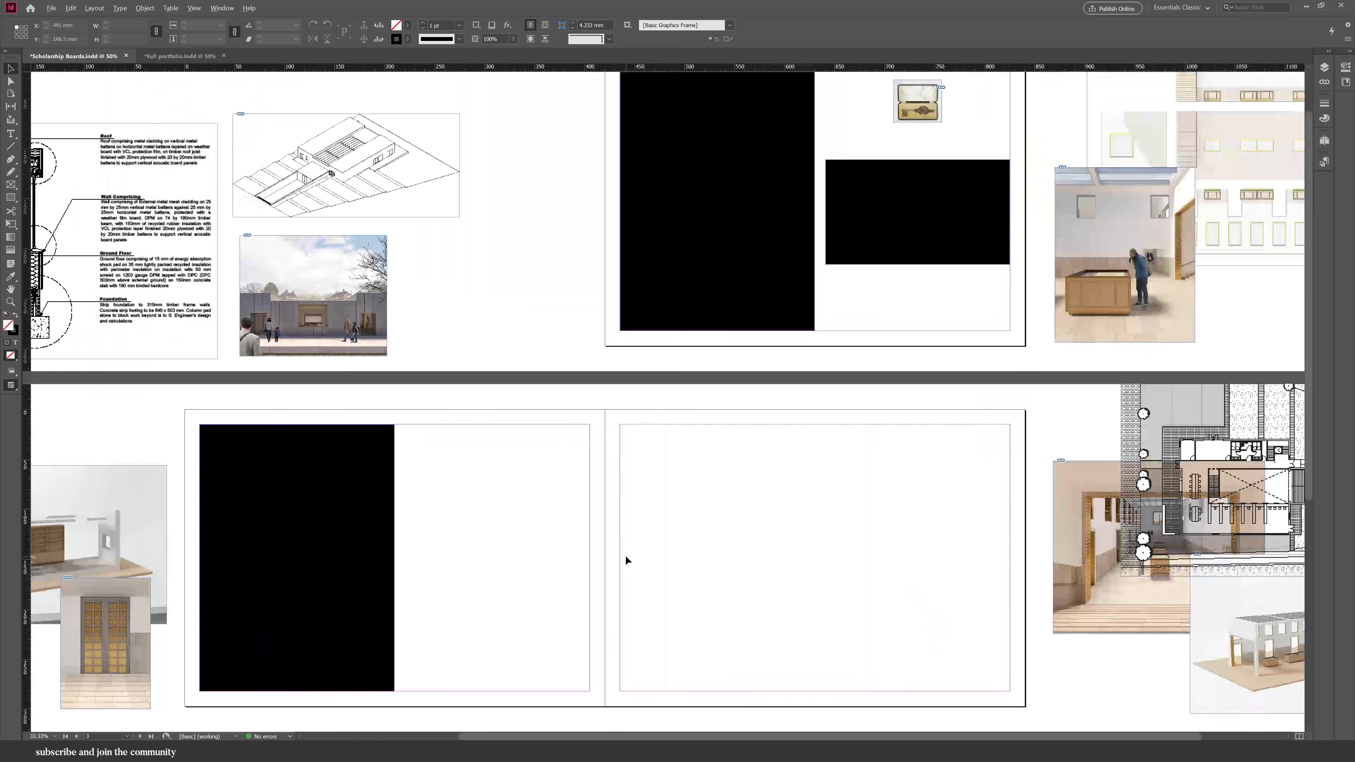
Move the axonometric drawing onto the second spread's left page and scale it down.
mouse_move(408, 189)
mouse_down()
mouse_move(514, 399)
mouse_move(531, 531)
mouse_up()
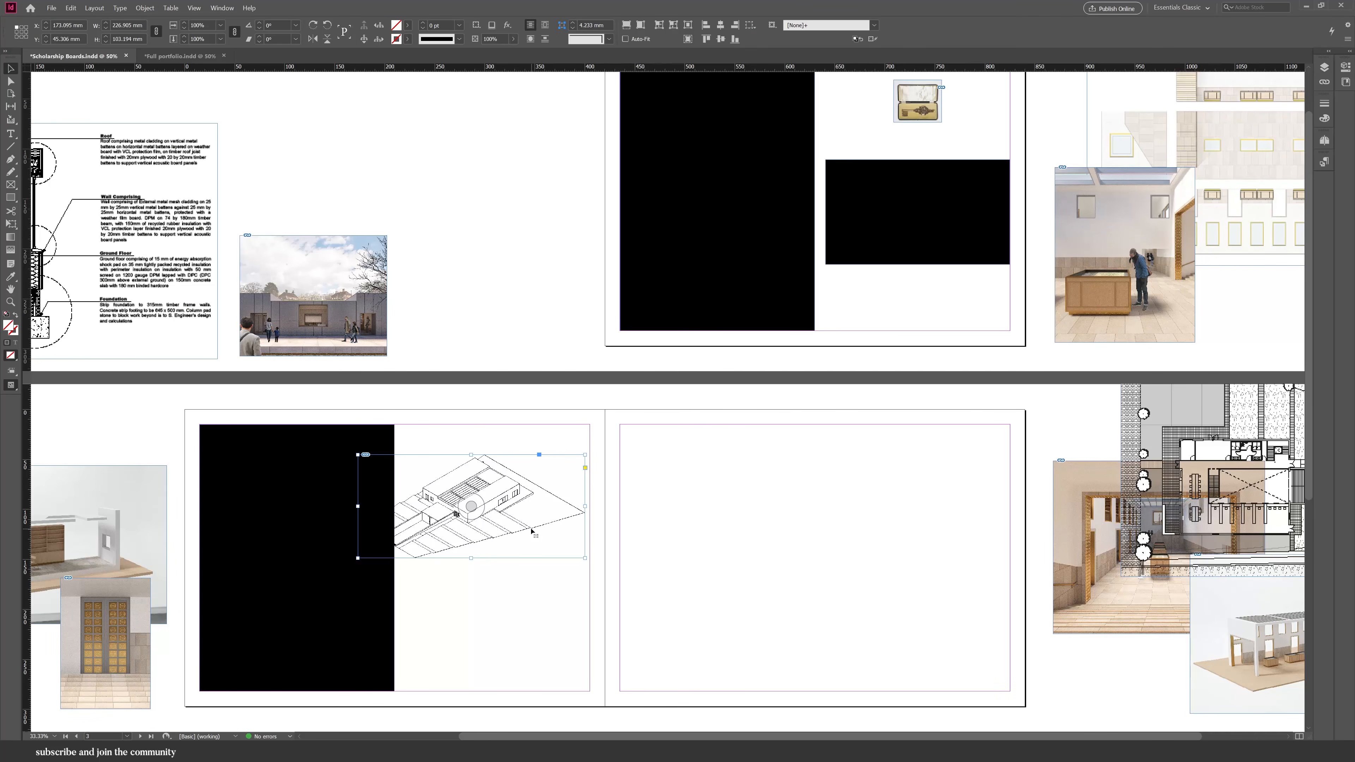
mouse_move(585, 558)
mouse_down()
mouse_move(491, 518)
mouse_move(512, 462)
mouse_up()
key(ctrl+minus)
key(ctrl+minus)
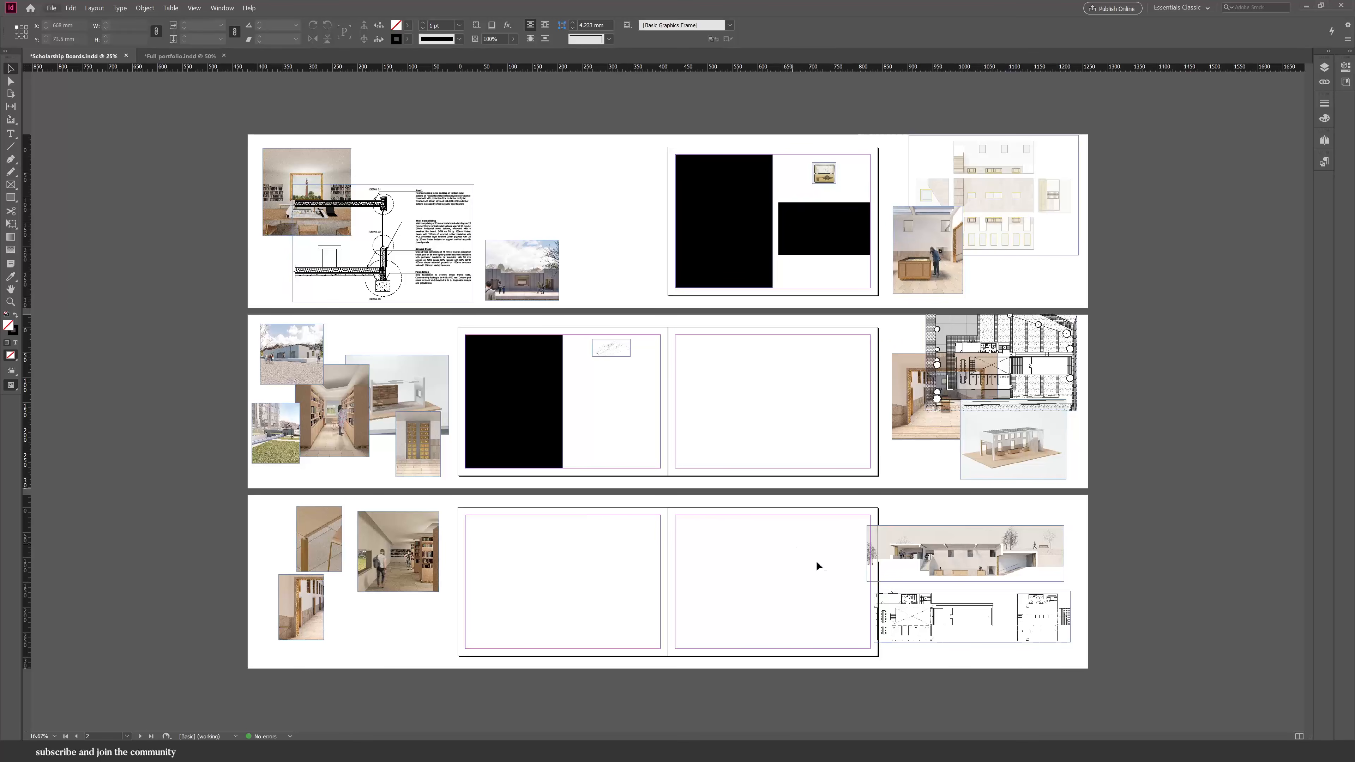
Move the site plan drawing onto the second spread's left page and resize it below the axonometric.
drag(1063, 370, 647, 436)
drag(508, 476, 642, 413)
scroll(653, 387, up, 4)
scroll(360, 424, down, 2)
scroll(371, 434, down, 1)
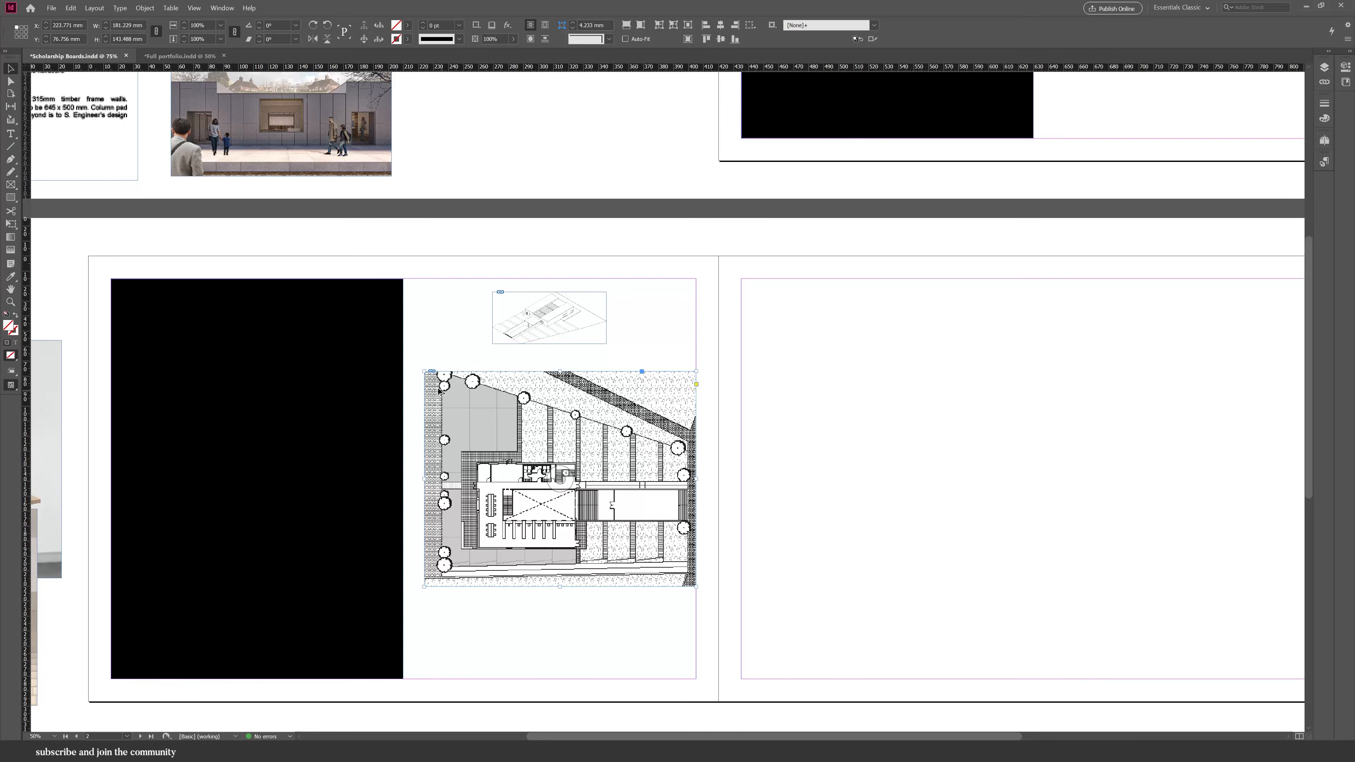
Move the floor plans drawing from the pasteboard onto the second spread beneath the site plan.
scroll(438, 391, down, 5)
drag(1125, 638, 614, 475)
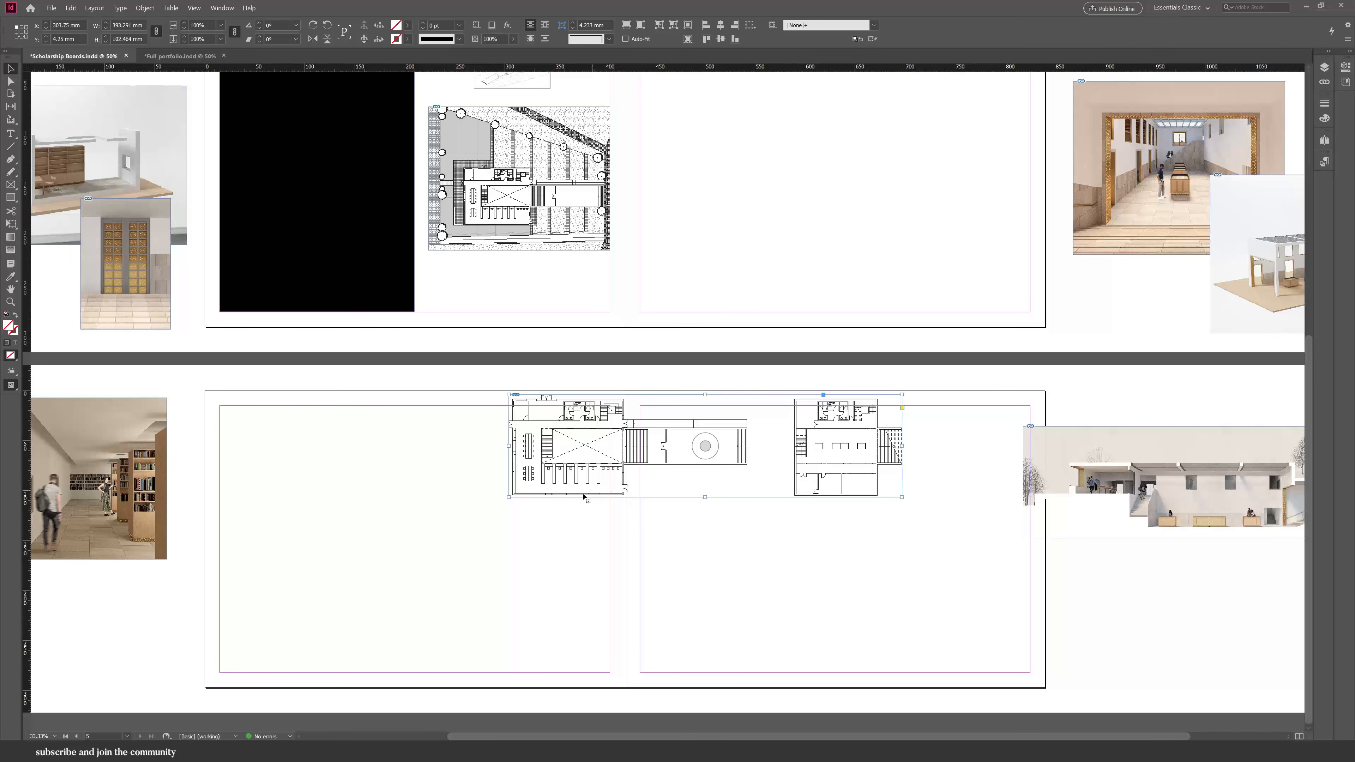
drag(700, 461, 478, 298)
scroll(475, 220, up, 3)
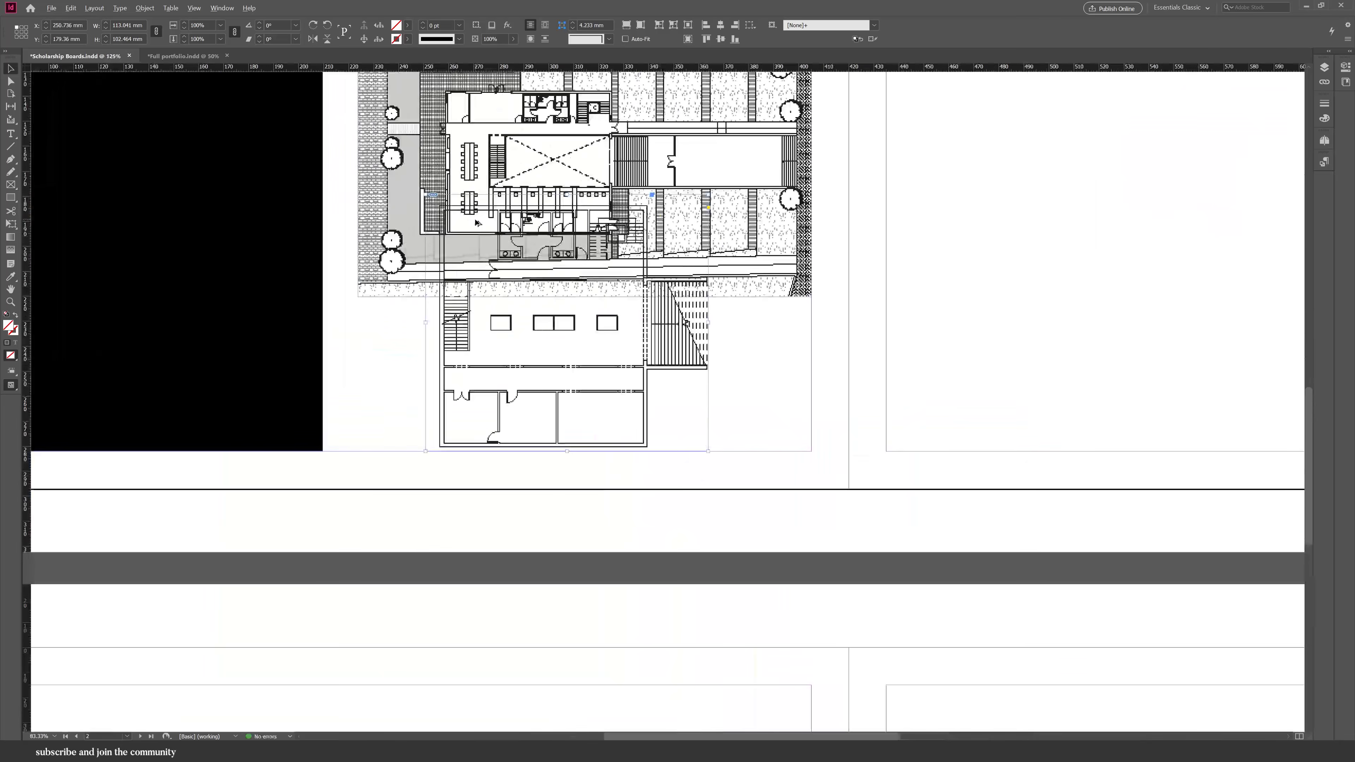
Shrink the site plan drawing so it fits above the floor plans on the second spread's left page.
scroll(658, 194, down, 1)
scroll(658, 195, down, 1)
scroll(650, 218, up, 3)
drag(676, 279, 676, 264)
shift+click(661, 432)
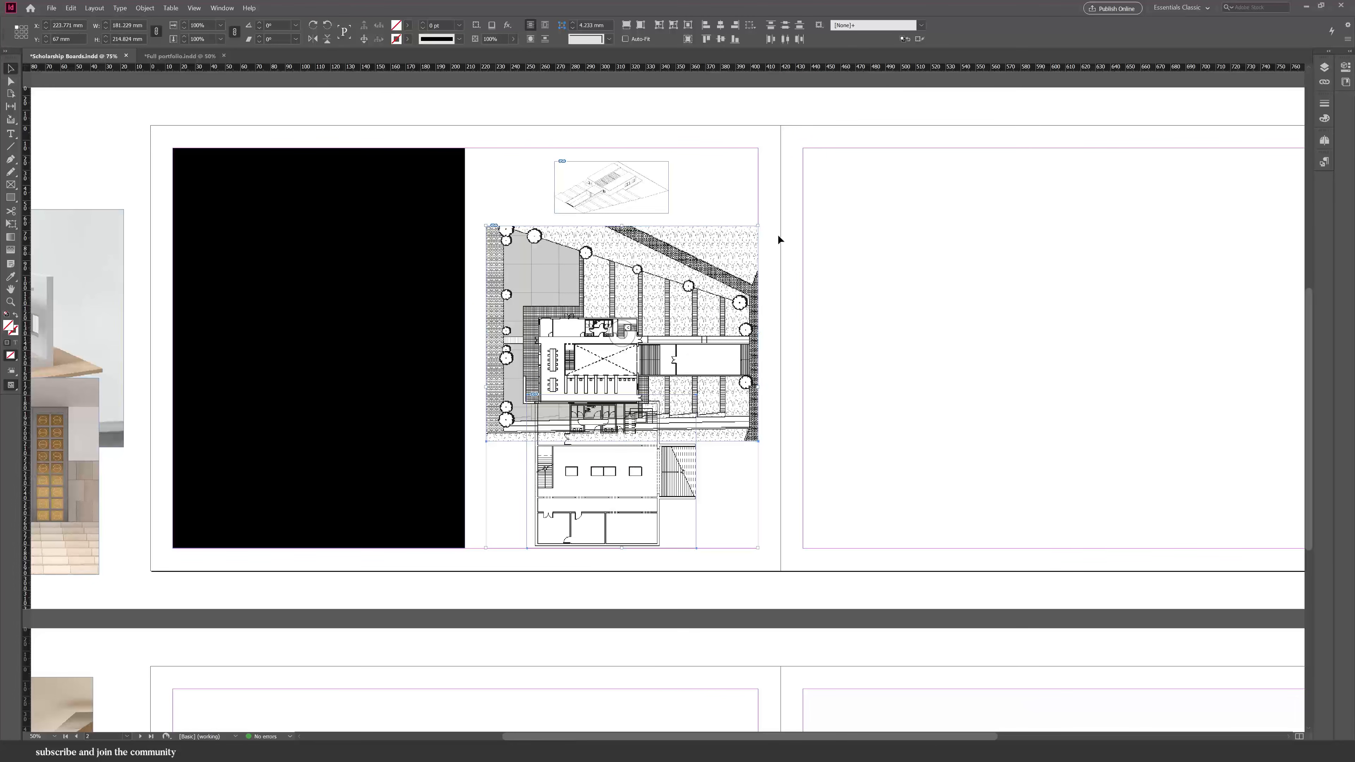
drag(758, 226, 721, 269)
click(715, 493)
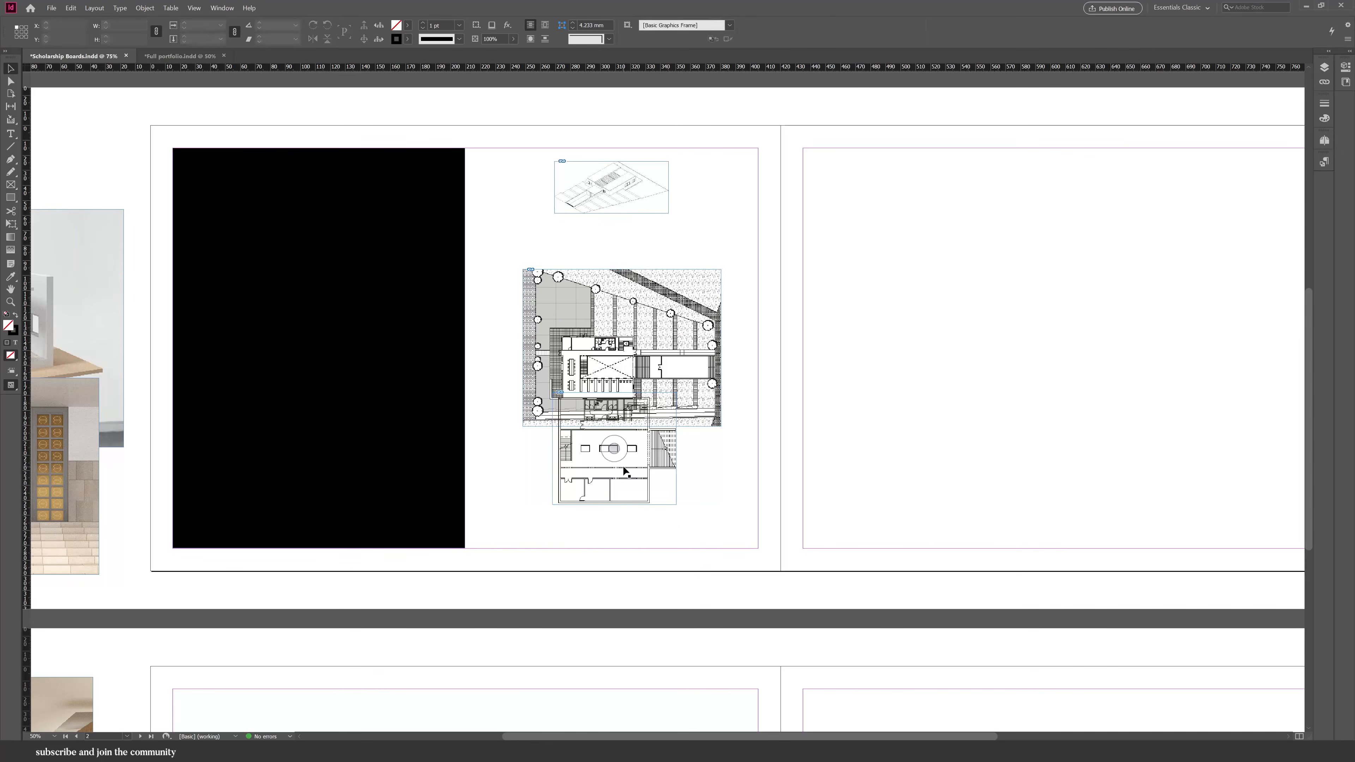
Move the floor plans lower on the page and widen the site plan frame to the page margin.
drag(626, 470, 632, 510)
click(724, 332)
click(524, 347)
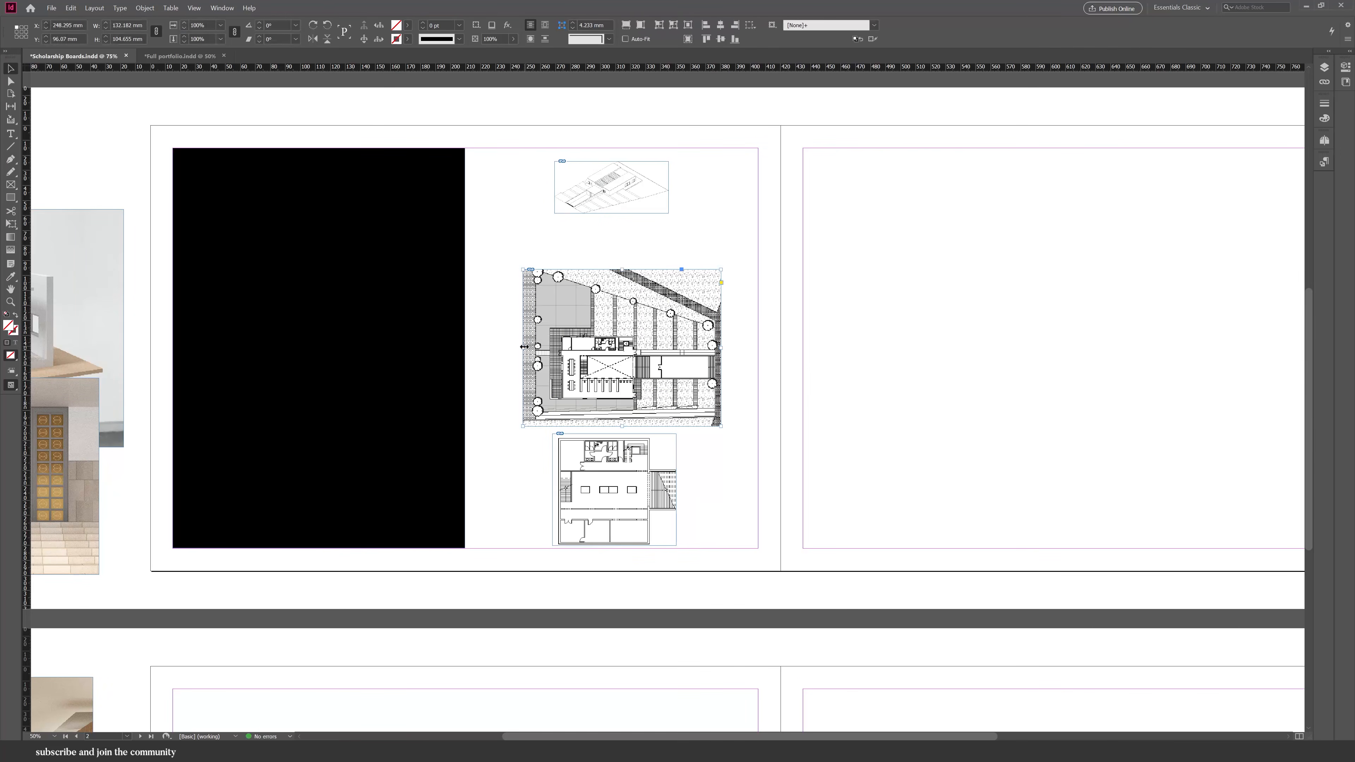
drag(519, 344, 496, 347)
drag(705, 346, 703, 336)
click(730, 577)
scroll(730, 577, down, 2)
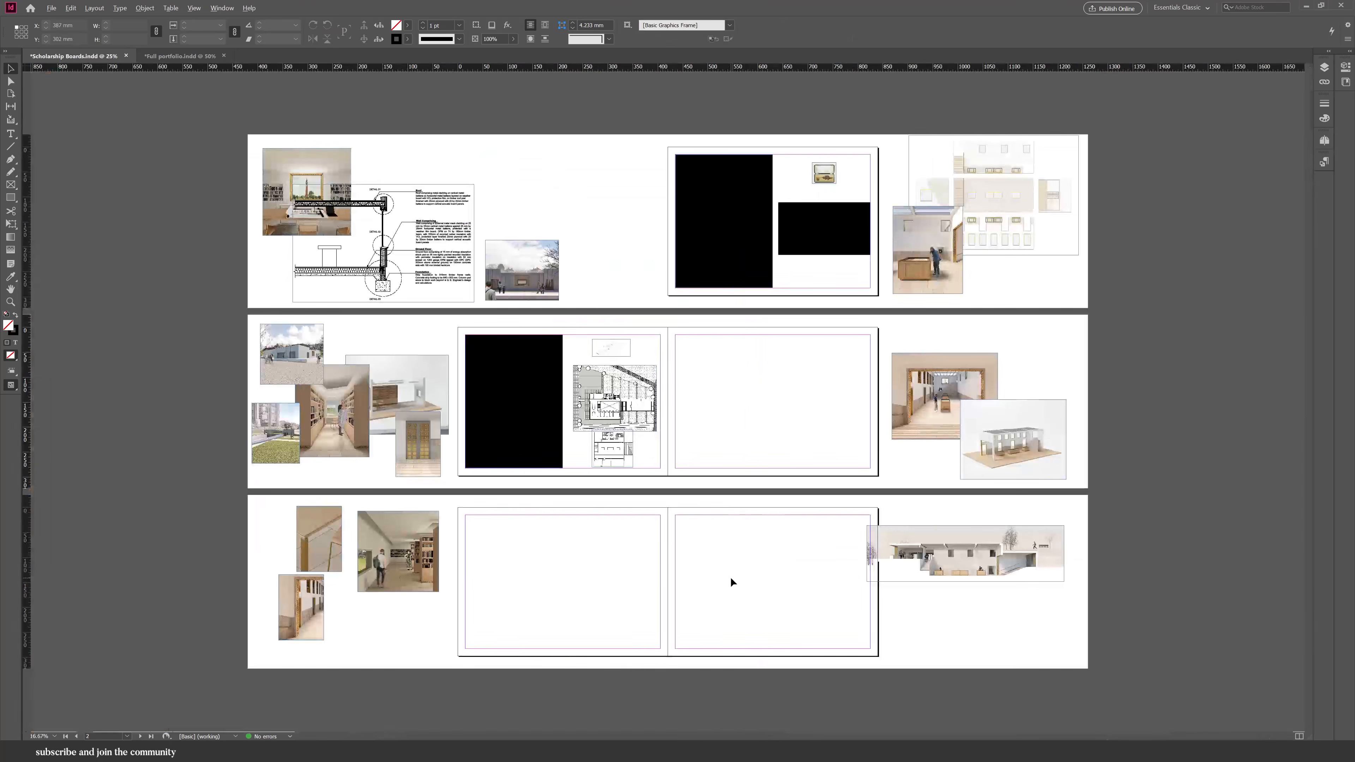
Move the long section render and a corridor interior image from the pasteboard onto the second spread's right page.
scroll(685, 170, up, 3)
scroll(598, 267, down, 3)
drag(1026, 571, 837, 420)
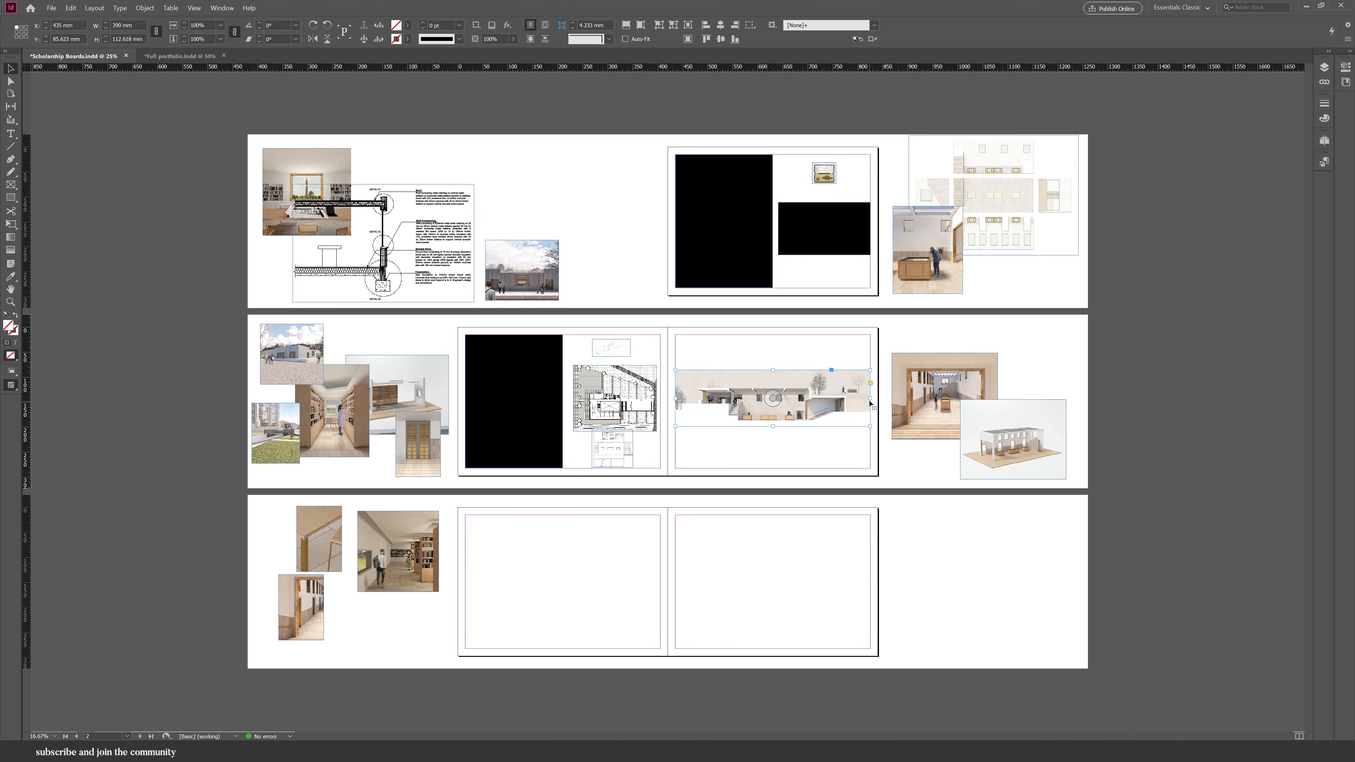
drag(933, 436, 721, 362)
click(832, 364)
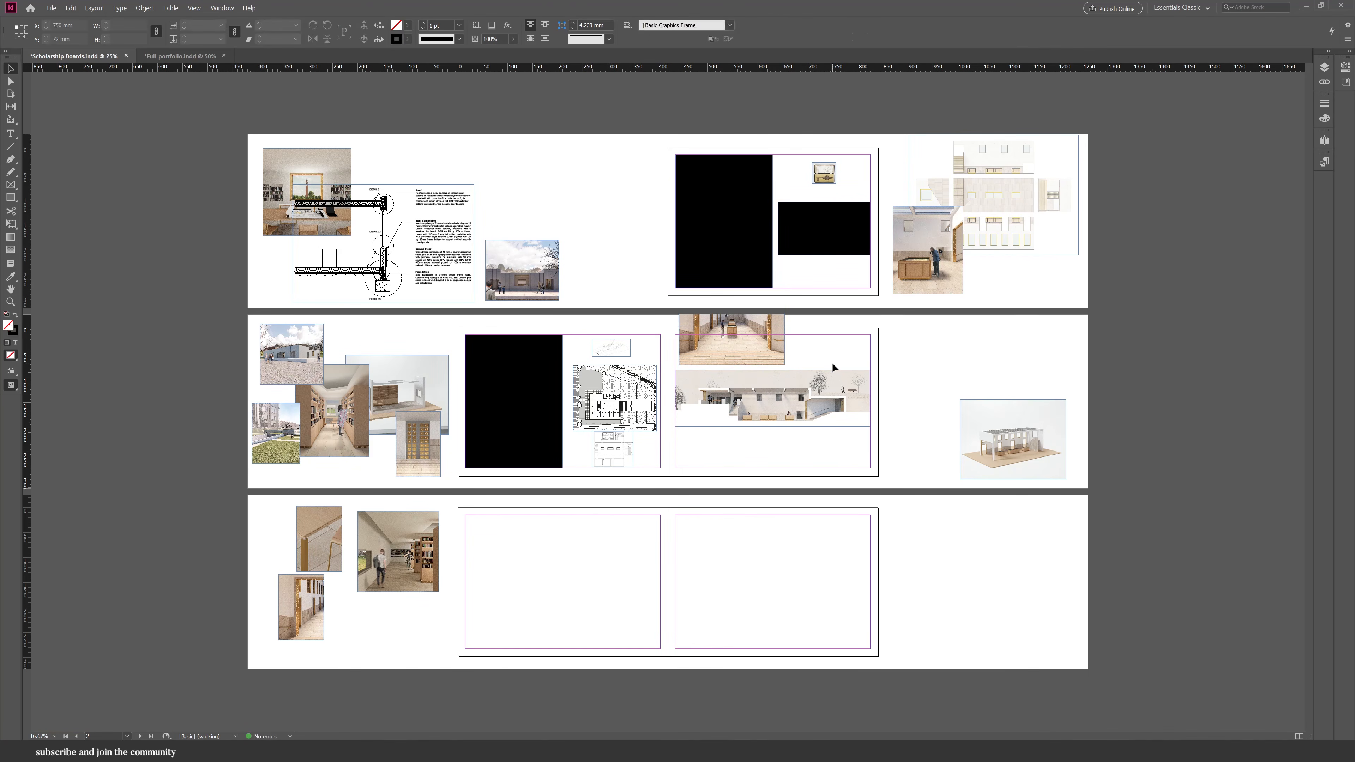
Move two more interior images onto the top of the right page beside the corridor image.
drag(946, 282, 844, 354)
click(878, 343)
drag(410, 461, 878, 350)
click(932, 392)
drag(421, 587, 418, 586)
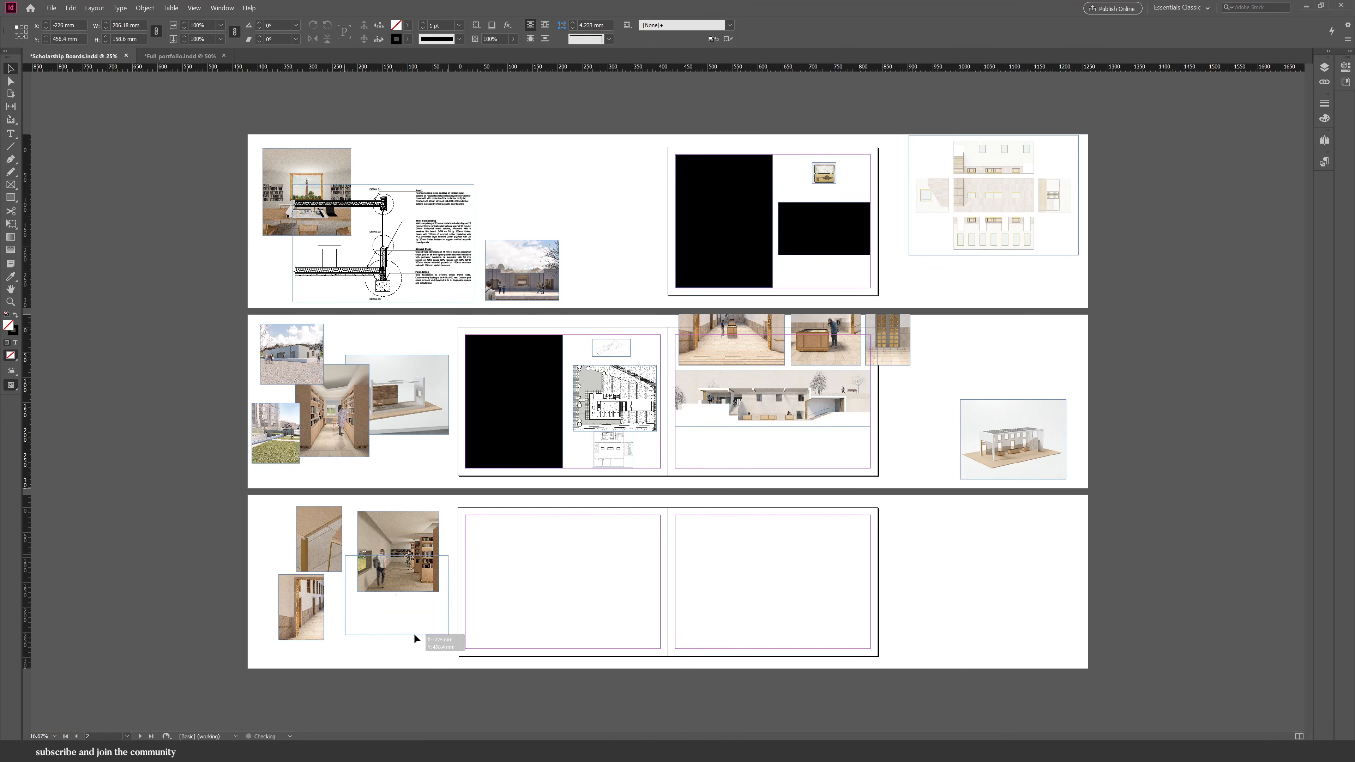
drag(413, 633, 417, 420)
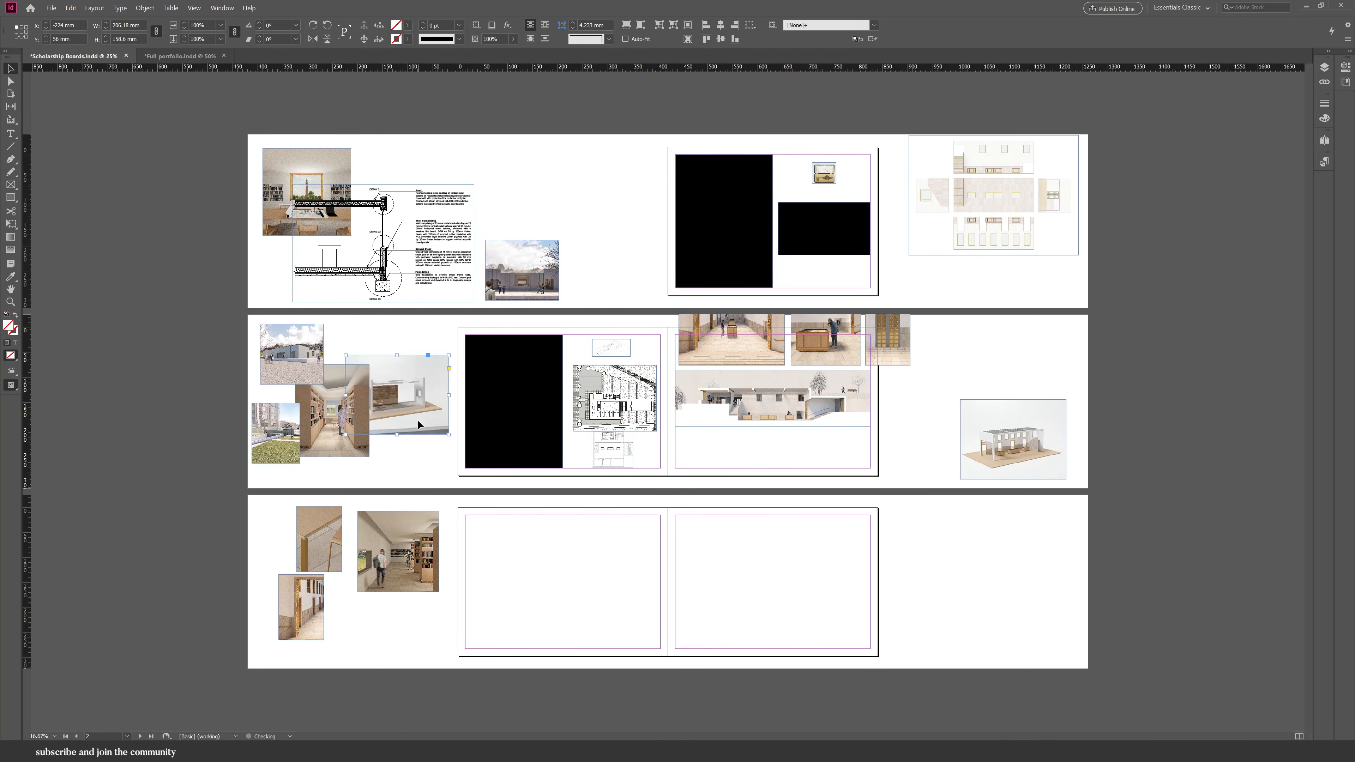
Place the small model render in the lower right corner of the right page.
drag(986, 414, 800, 416)
drag(855, 455, 853, 455)
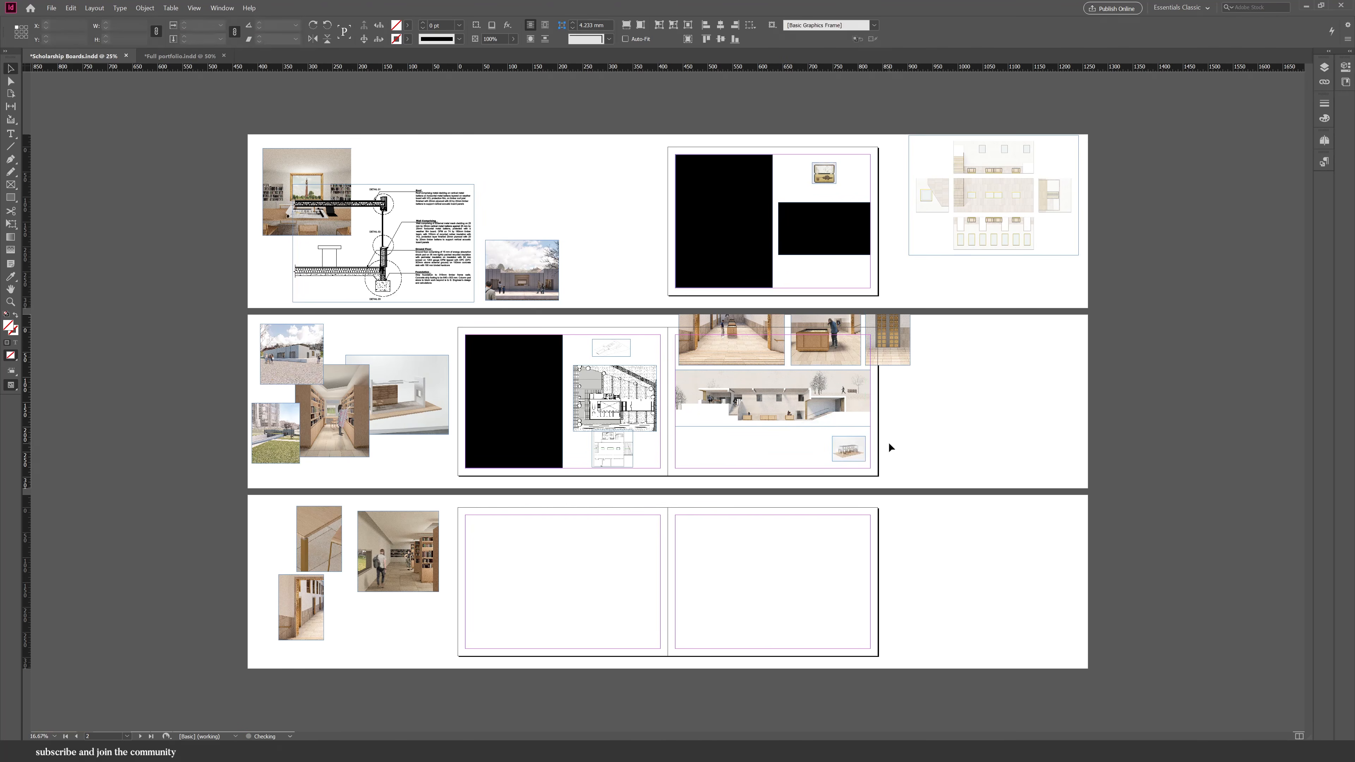
click(887, 442)
Resize the row of three interior images and the section render so they span the right page's width.
scroll(952, 315, up, 1)
click(1241, 488)
shift+click(1117, 469)
shift+click(987, 452)
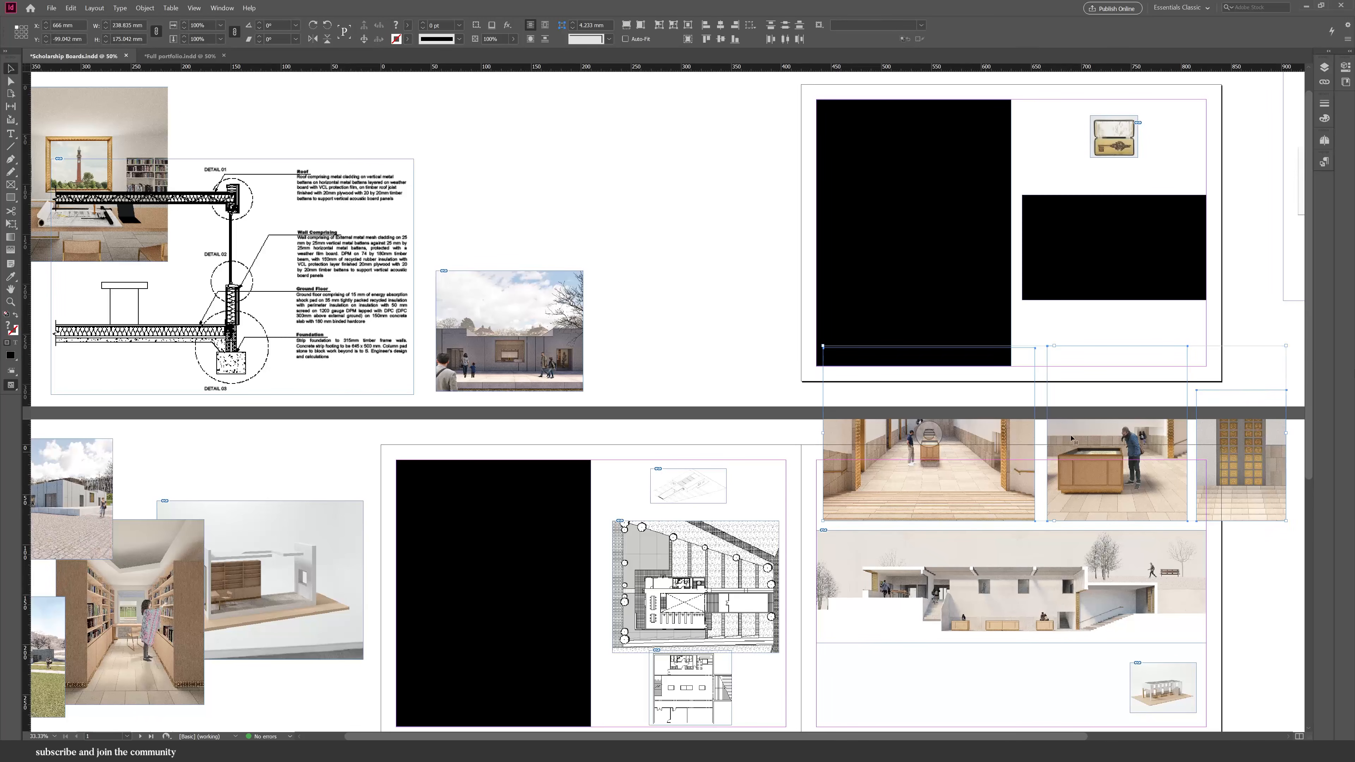
drag(1286, 347, 1207, 457)
click(1267, 565)
drag(1267, 565, 1022, 511)
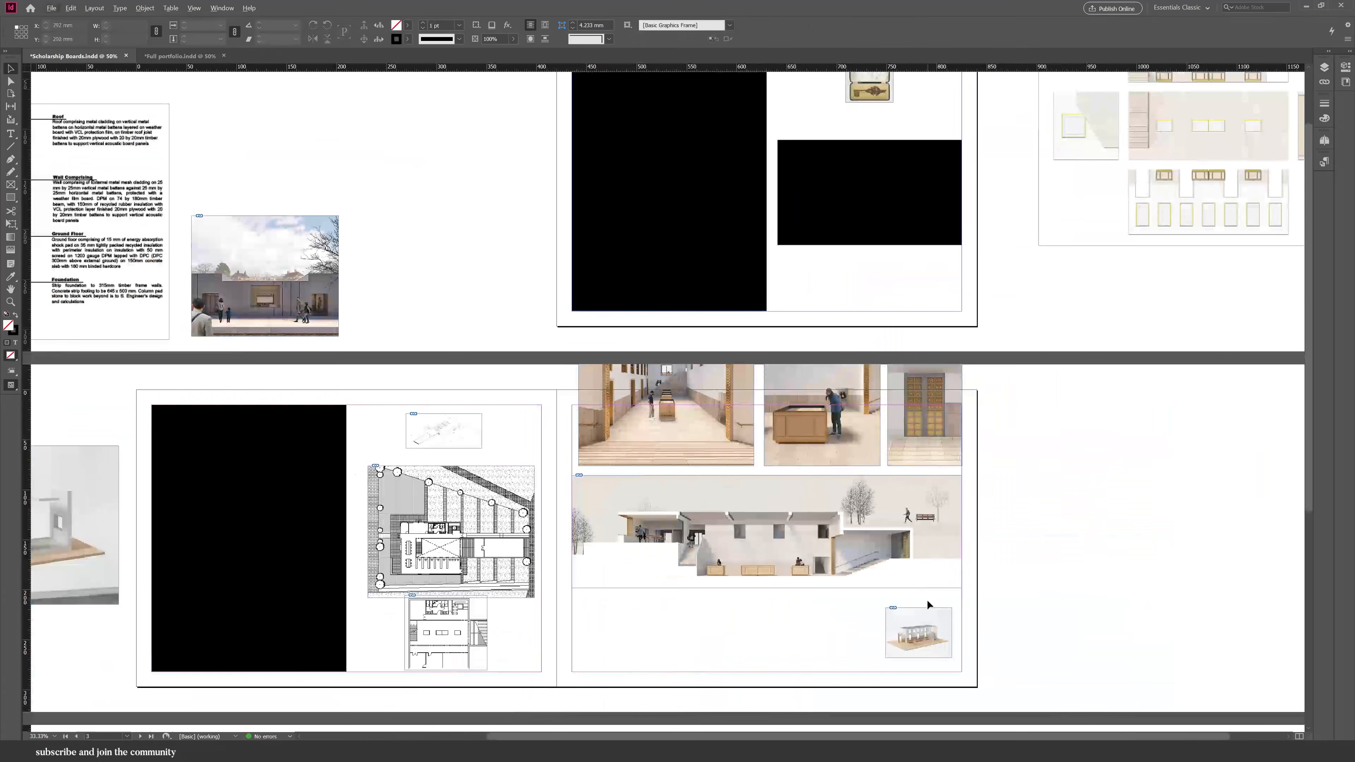
drag(928, 582, 928, 596)
drag(908, 480, 749, 451)
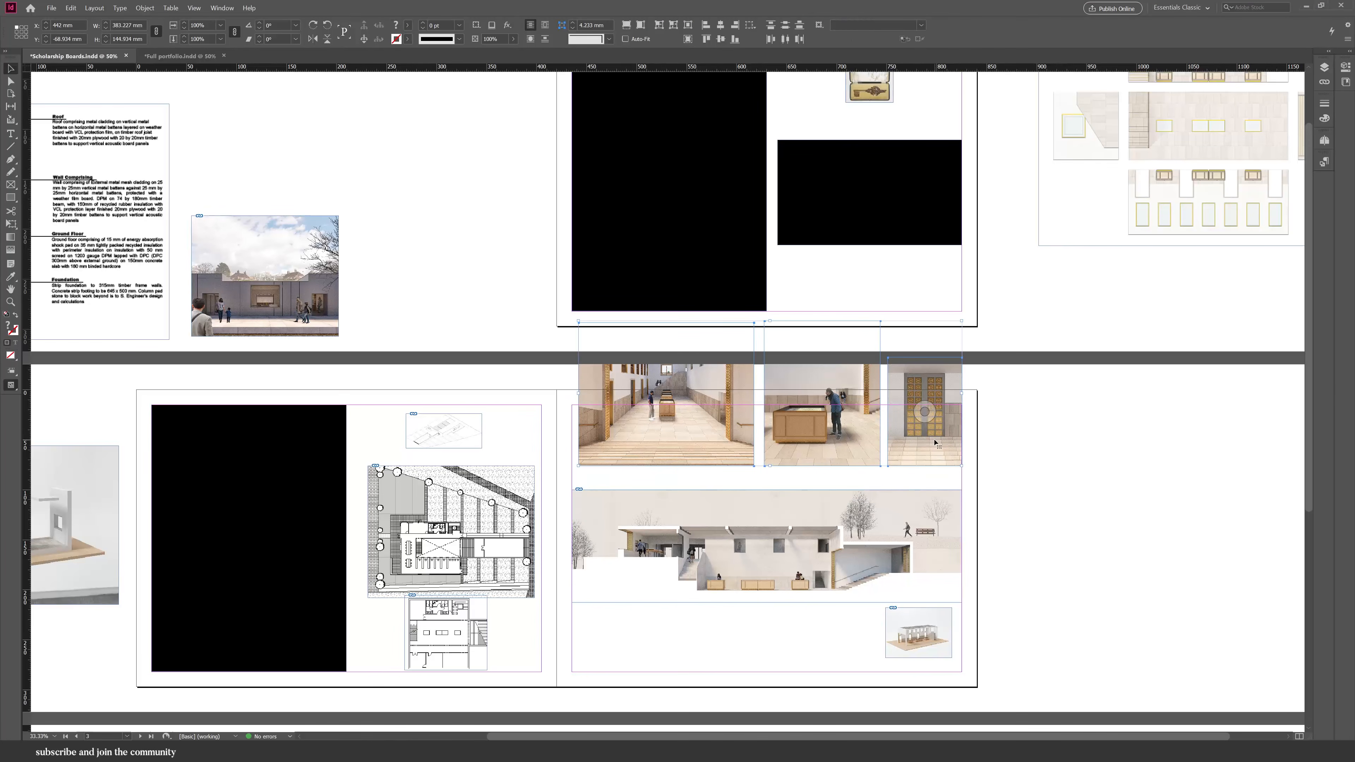
drag(934, 443, 929, 527)
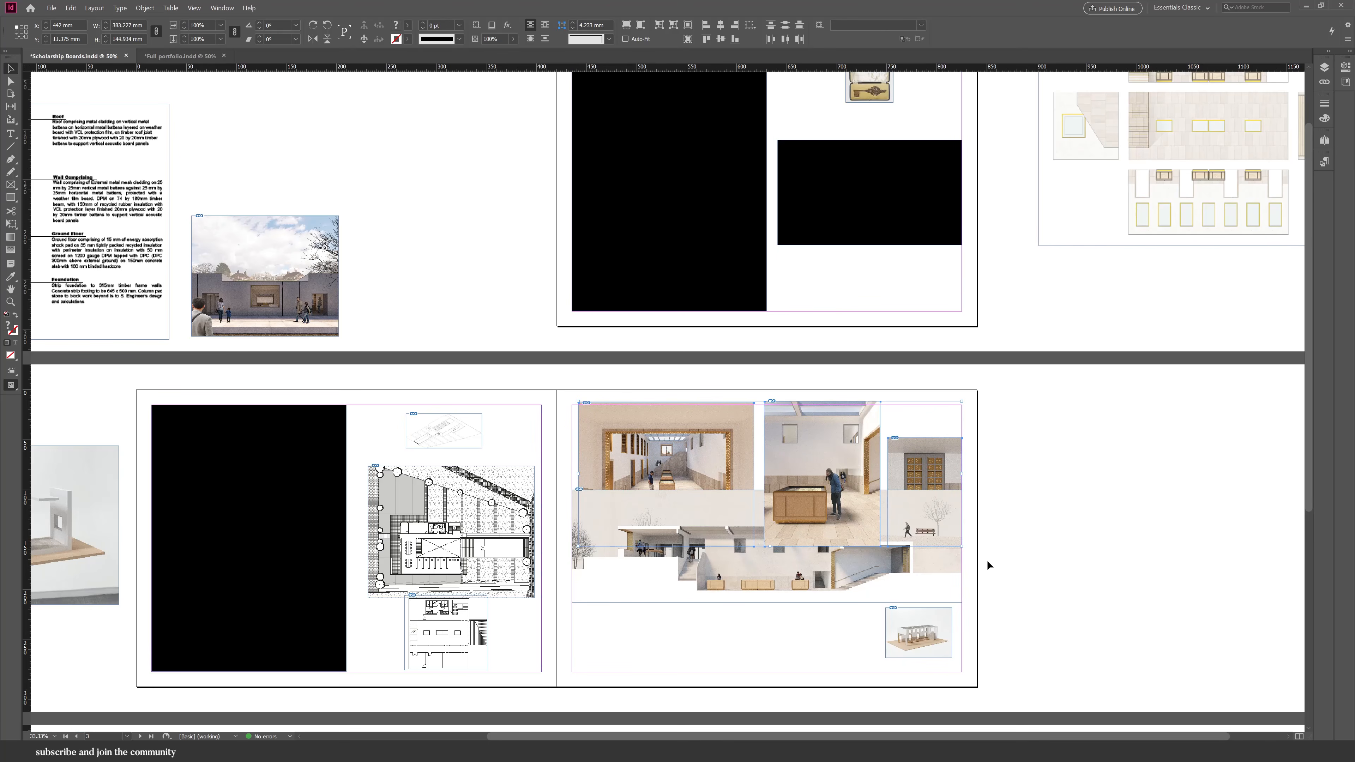
Trim the door image frame and adjust the section render frame's height below the image row.
click(967, 472)
drag(935, 463, 934, 430)
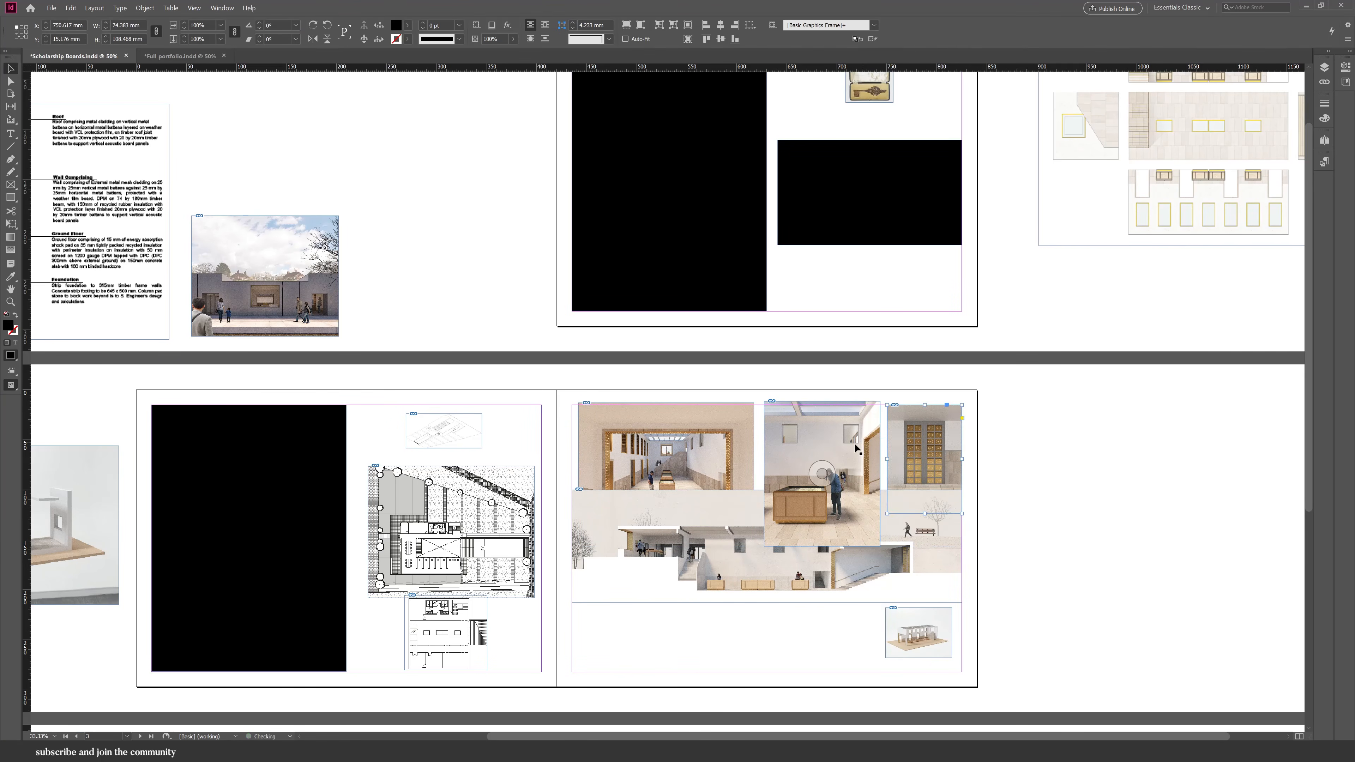
shift+click(853, 459)
click(1013, 560)
click(832, 518)
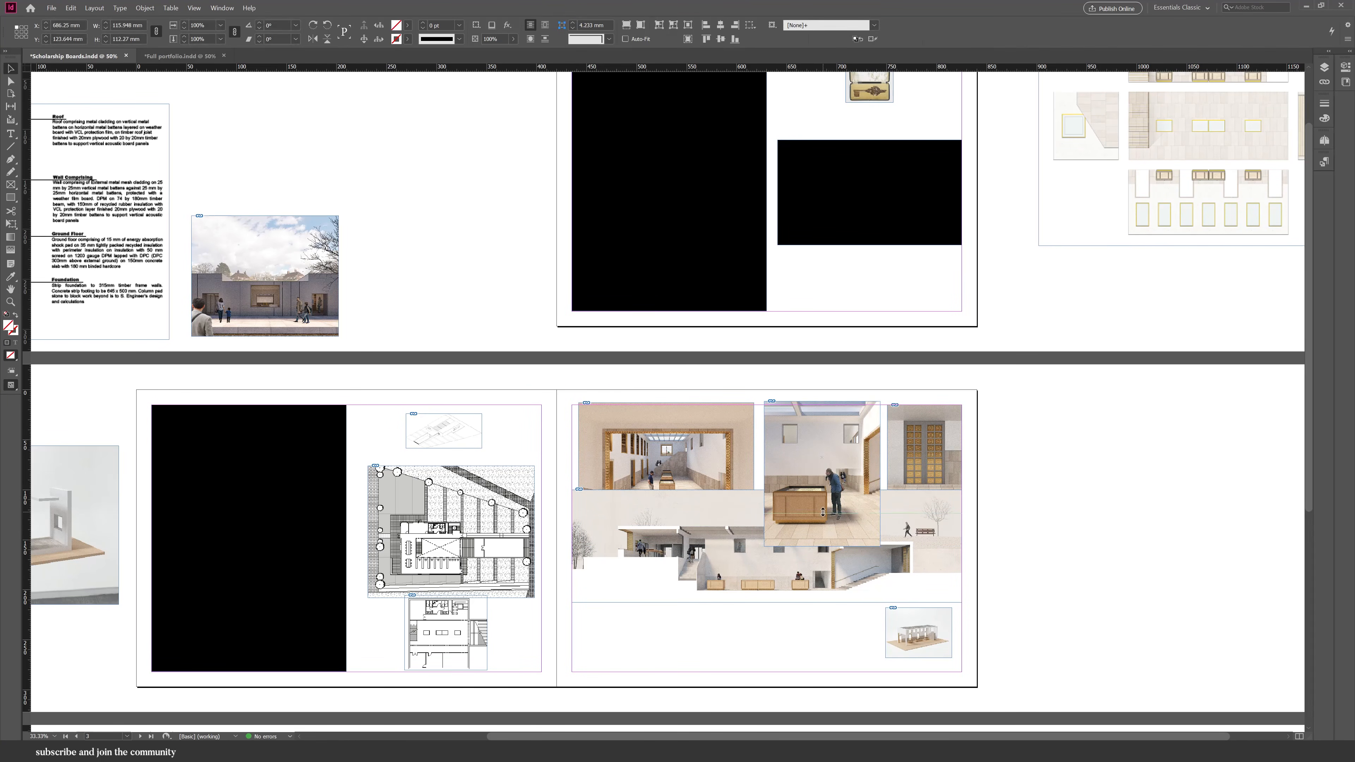
drag(823, 512, 774, 504)
key(ctrl+z)
click(751, 506)
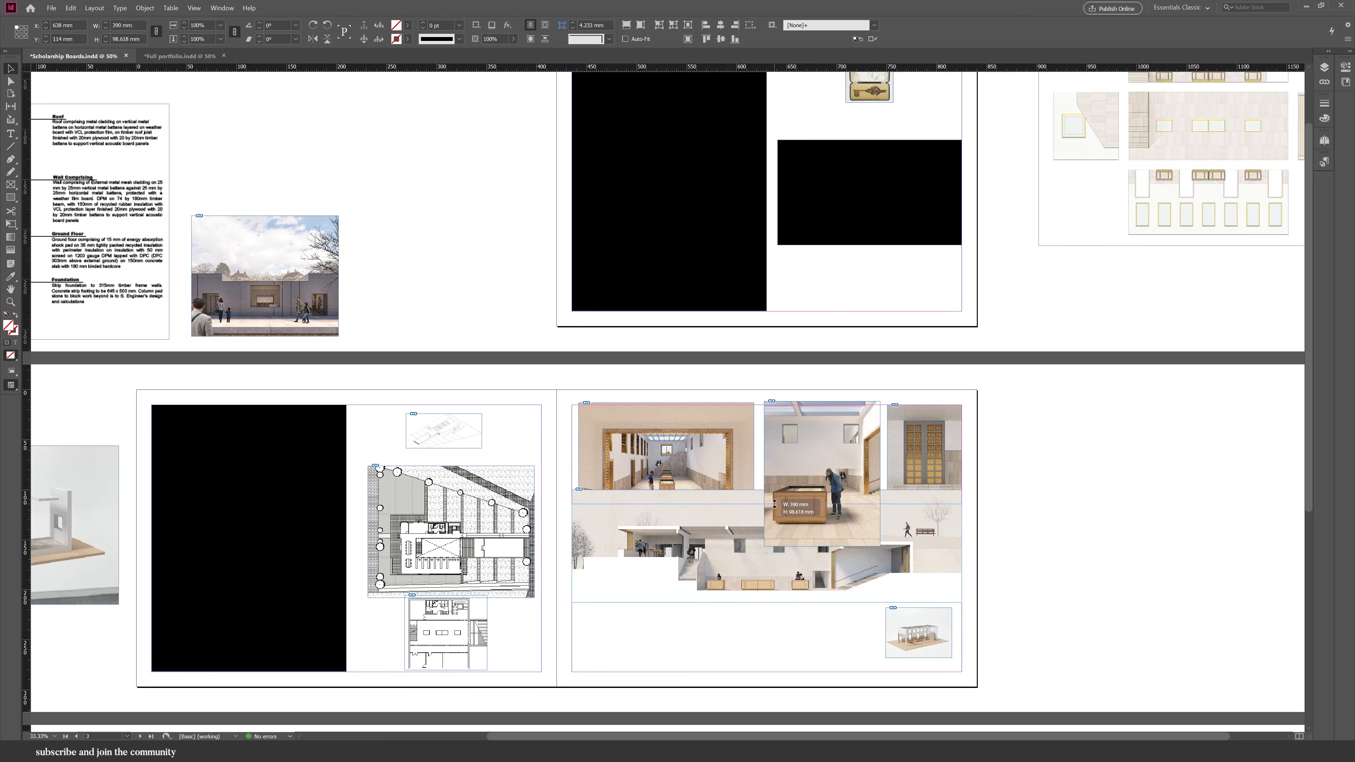
drag(767, 602, 768, 593)
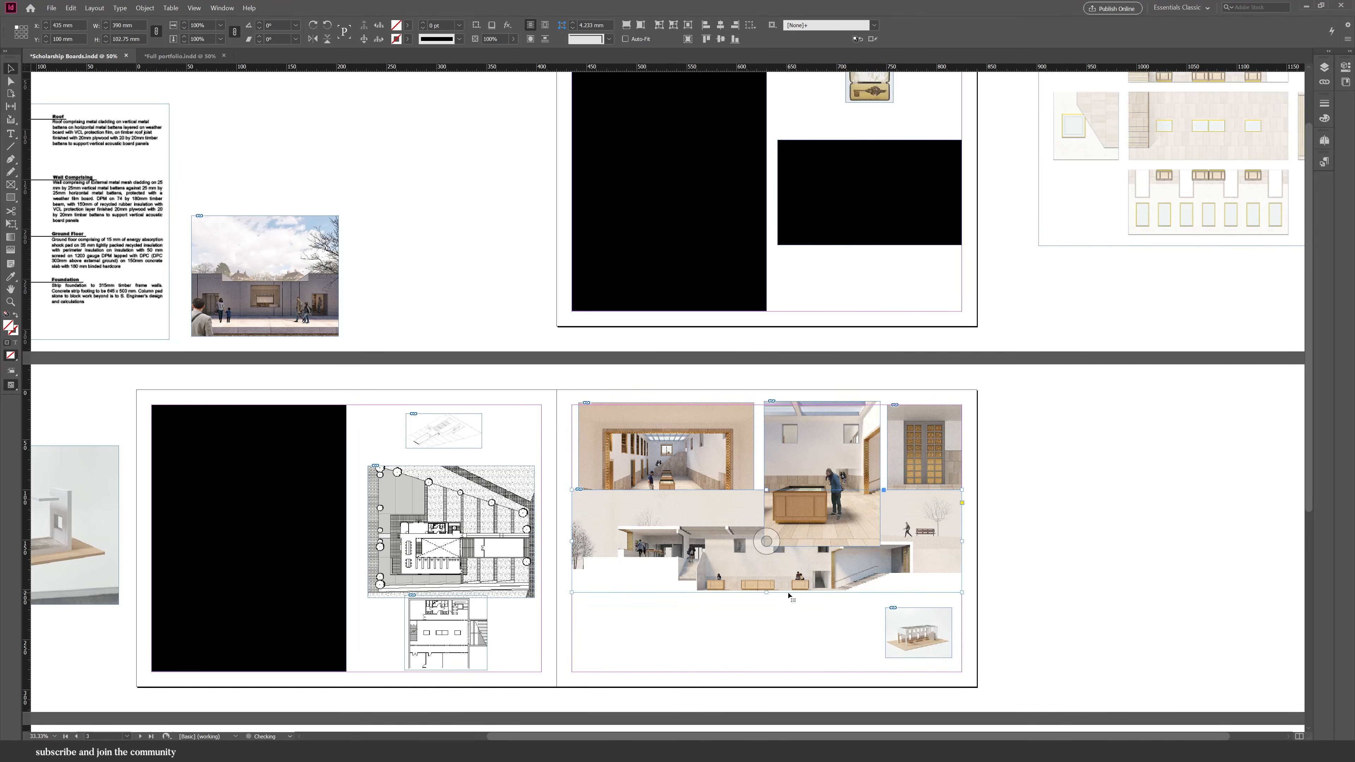
Reposition the section render inside its frame so it sits directly beneath the interior images.
double_click(789, 591)
drag(1135, 490, 1067, 506)
click(792, 597)
click(778, 587)
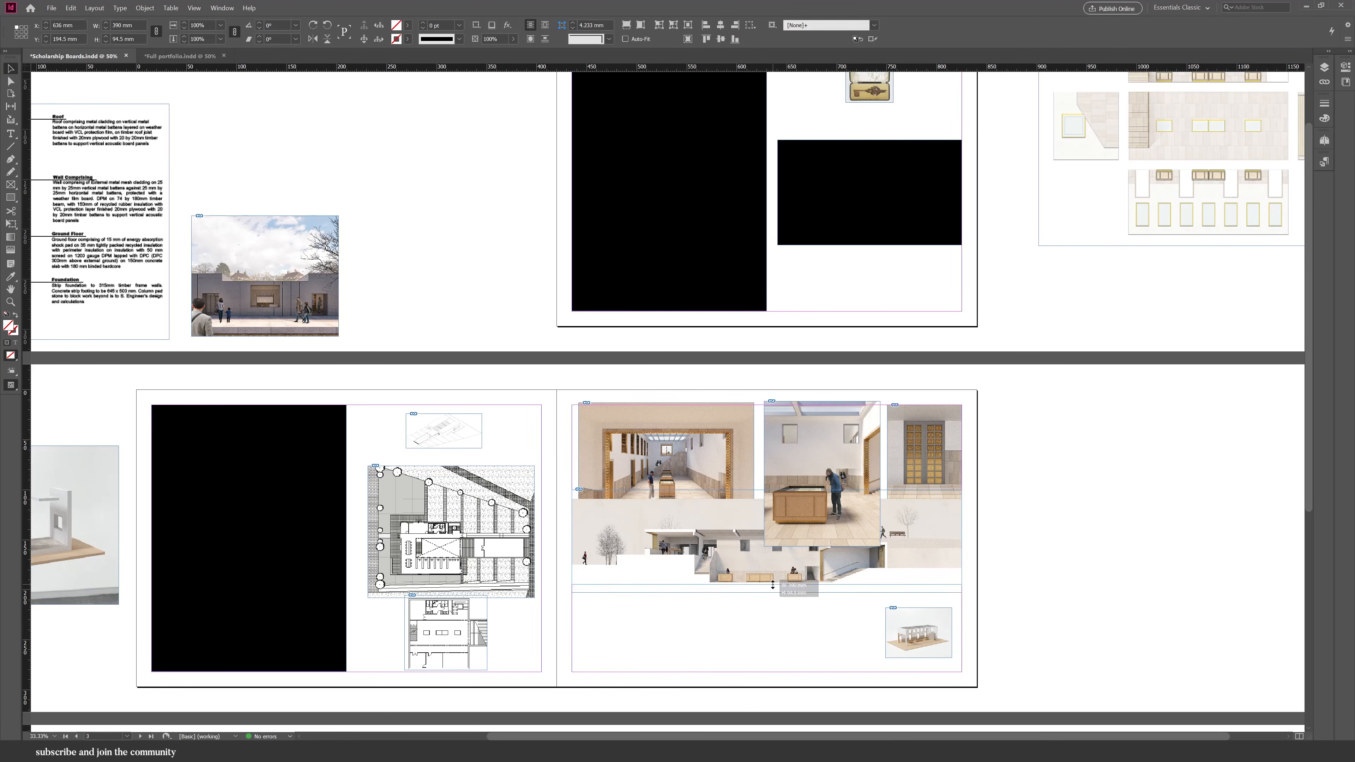
drag(773, 584, 773, 585)
drag(787, 575, 790, 593)
drag(765, 517, 820, 515)
click(824, 525)
click(739, 484)
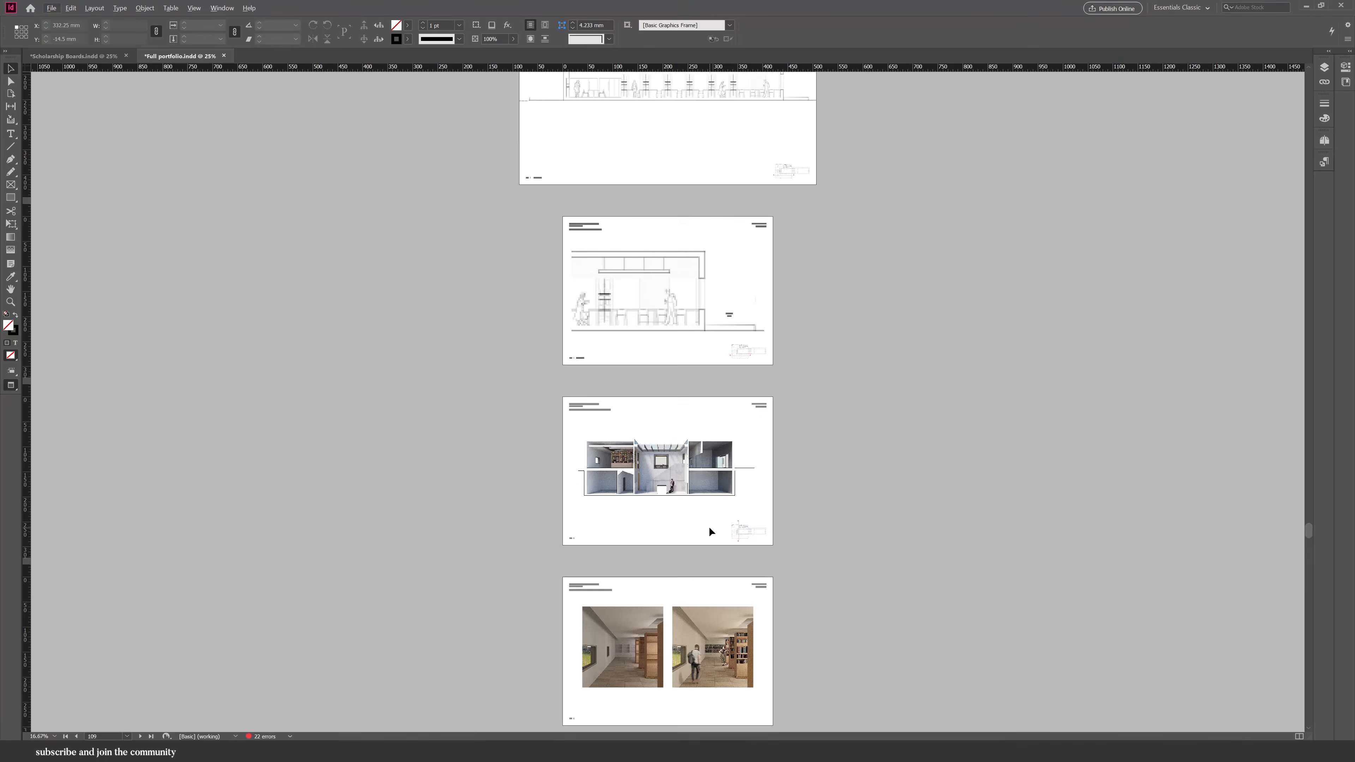
Bring the Key Room 2 section drawing from the full portfolio document onto the third spread.
scroll(719, 532, down, 5)
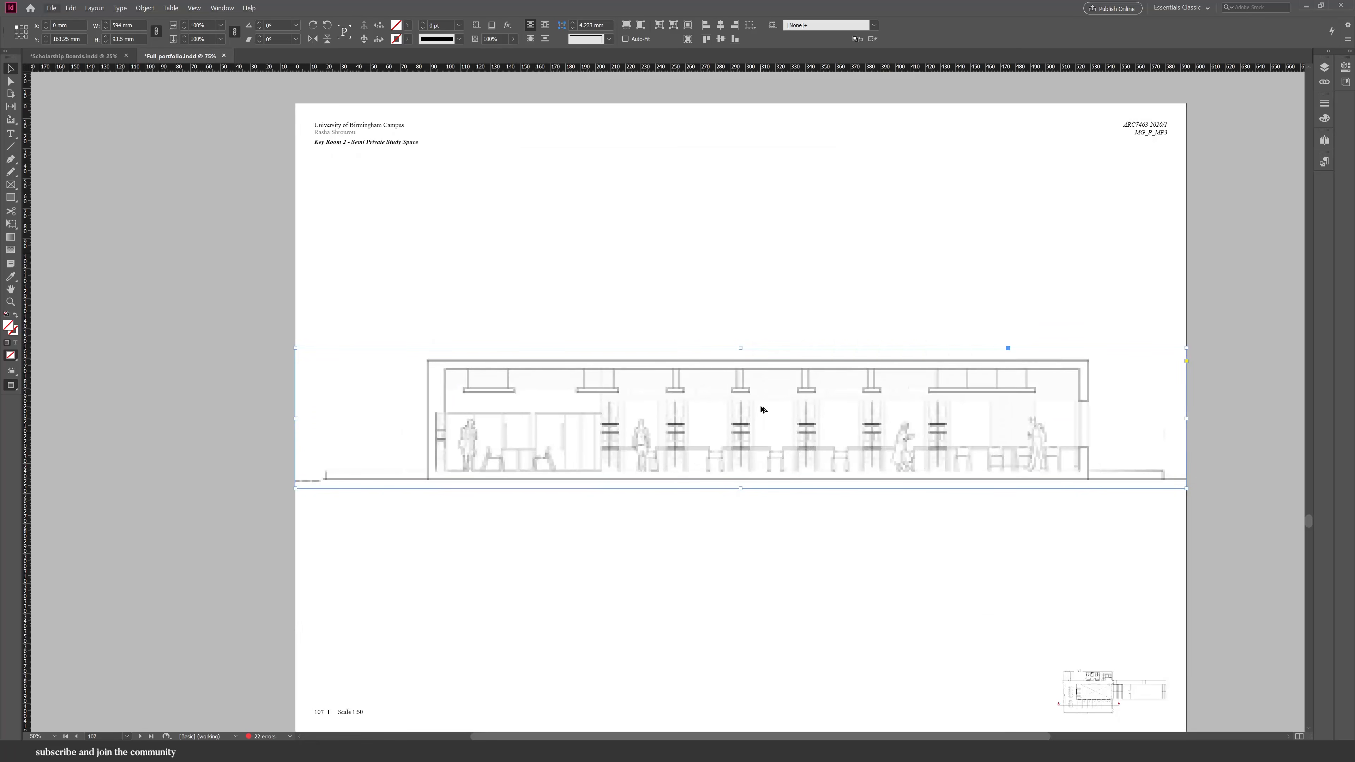
right_click(828, 449)
mouse_move(907, 415)
click(1021, 439)
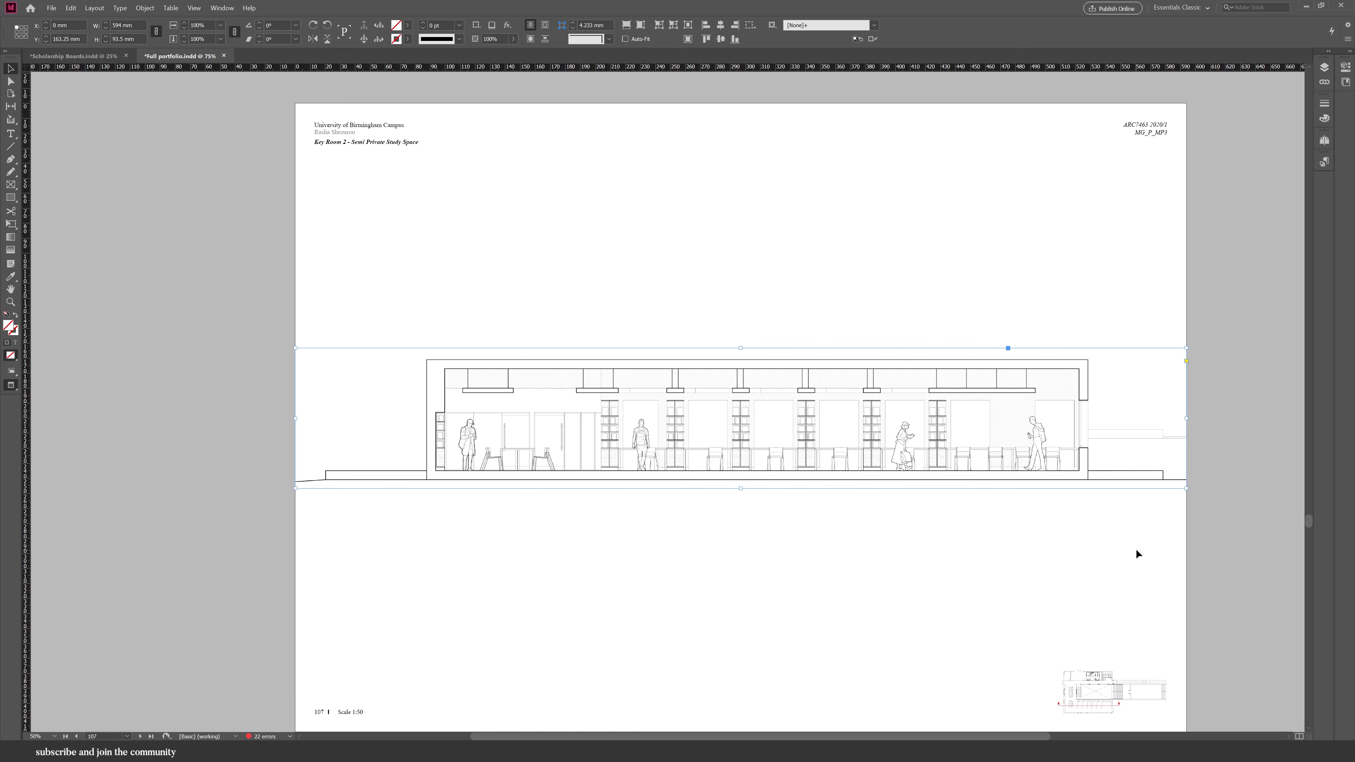
click(1135, 549)
scroll(1092, 461, up, 1)
scroll(1091, 460, down, 1)
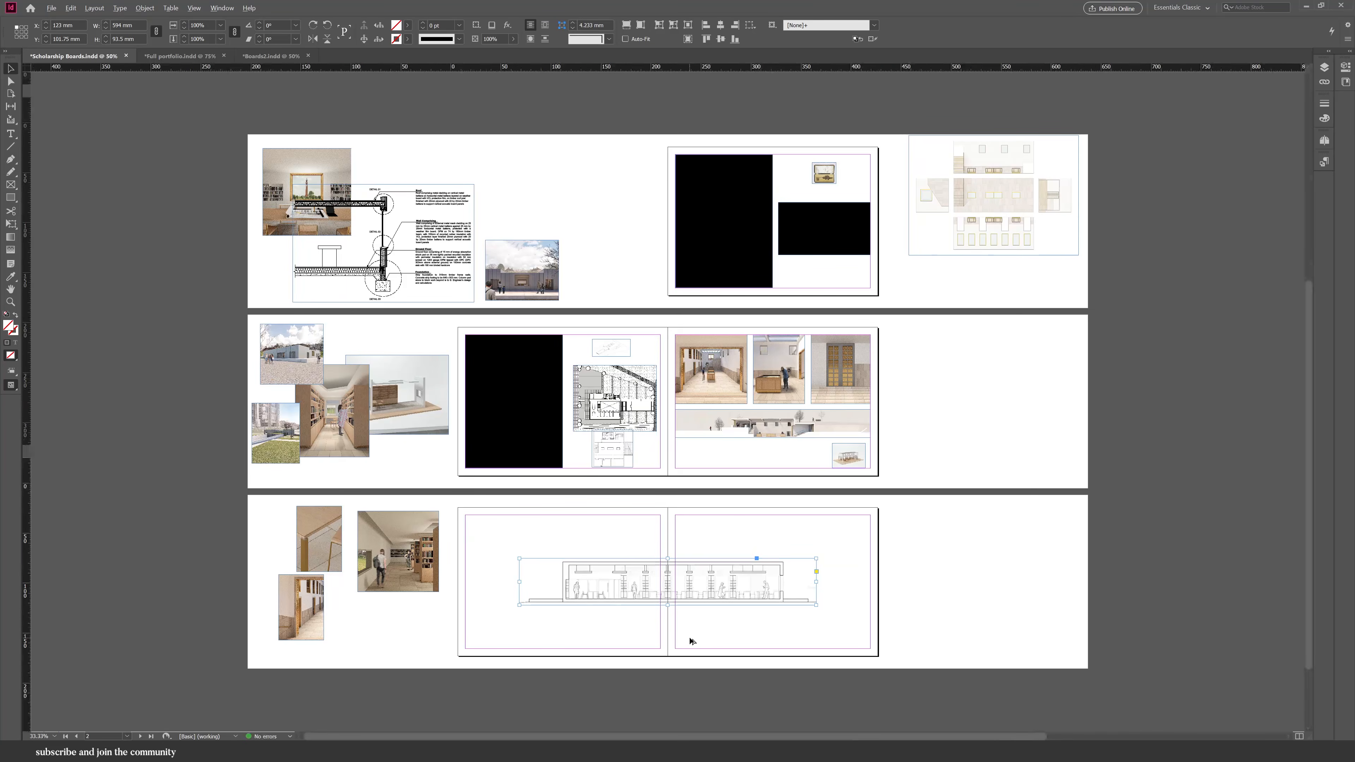
scroll(691, 642, up, 2)
scroll(688, 613, down, 2)
drag(681, 538, 601, 543)
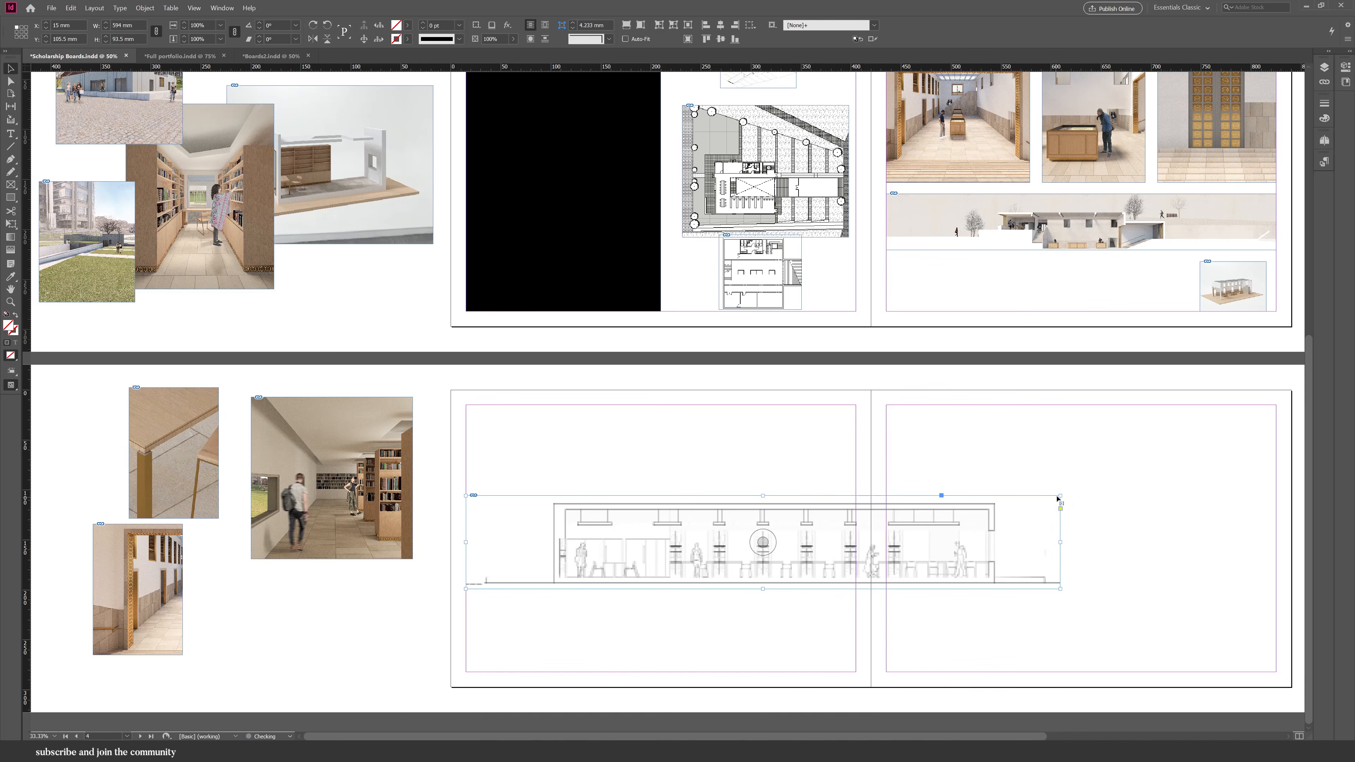
Scale the section drawing down and place it across the lower half of the third spread's left page.
drag(1060, 496, 894, 540)
drag(822, 553, 682, 564)
drag(727, 536, 856, 516)
click(904, 552)
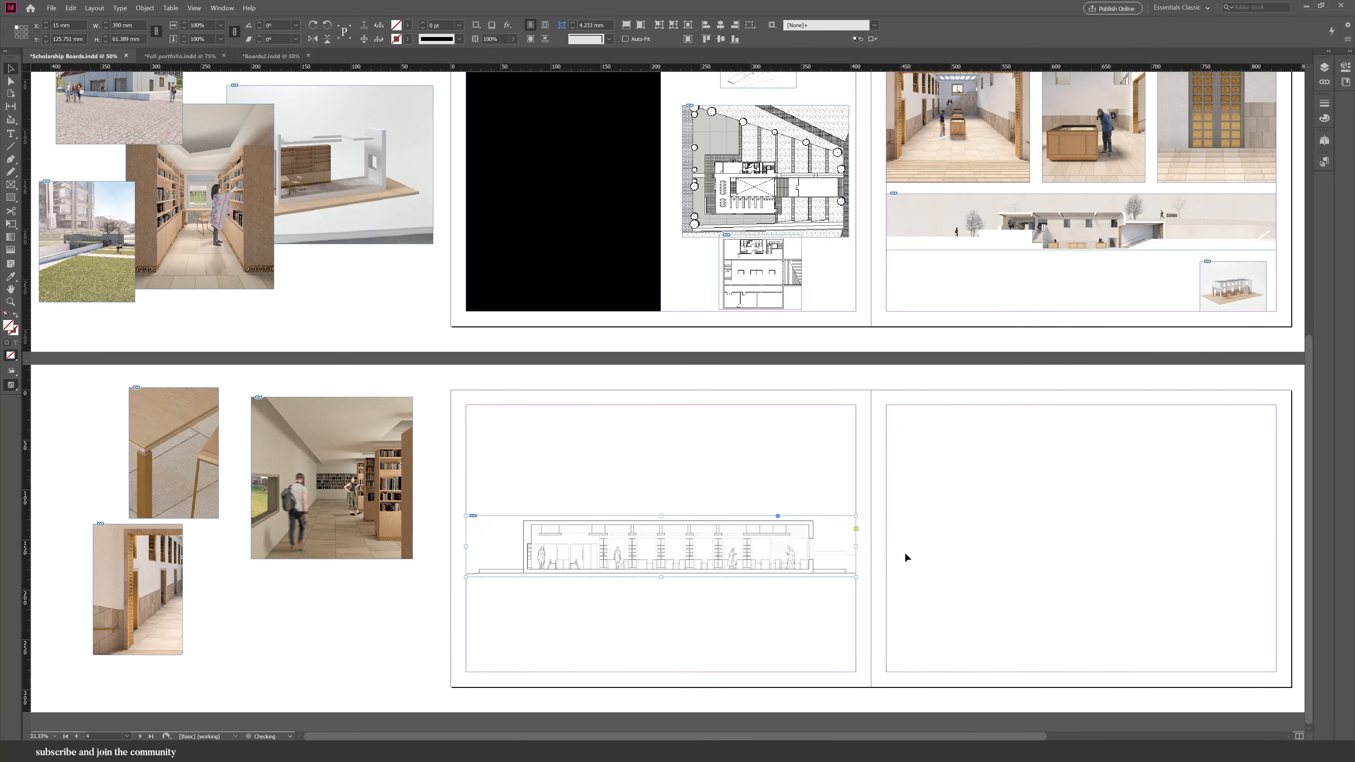
Copy the three interior image frames from the second spread and paste them above the section on the third spread.
scroll(915, 542, up, 3)
drag(1175, 299, 991, 354)
key(ctrl+c)
scroll(967, 373, down, 3)
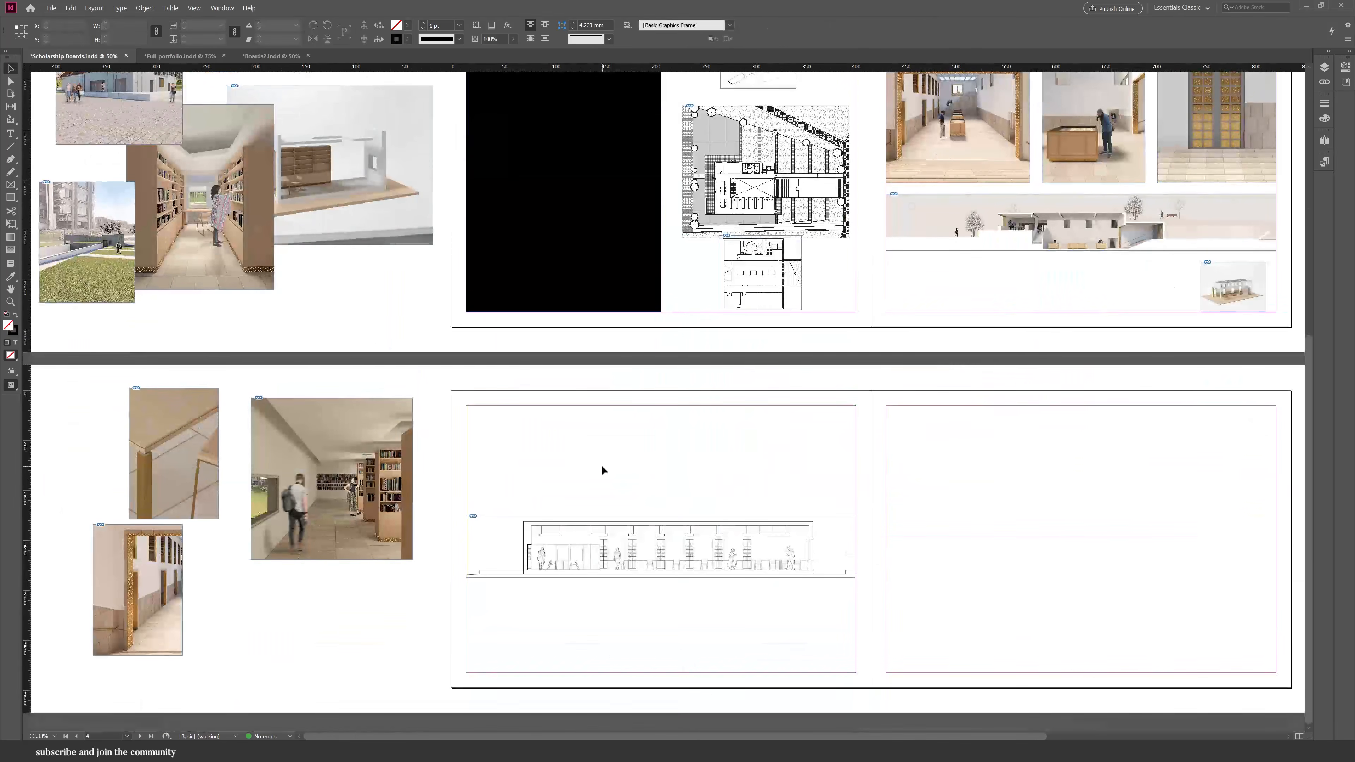
key(ctrl+alt+shift+v)
mouse_move(1152, 531)
mouse_down()
mouse_move(598, 535)
mouse_move(717, 571)
mouse_move(734, 625)
mouse_up()
click(779, 548)
Delete the images inside the three copied frames, leaving empty placeholder frames.
double_click(777, 503)
key(Delete)
click(641, 528)
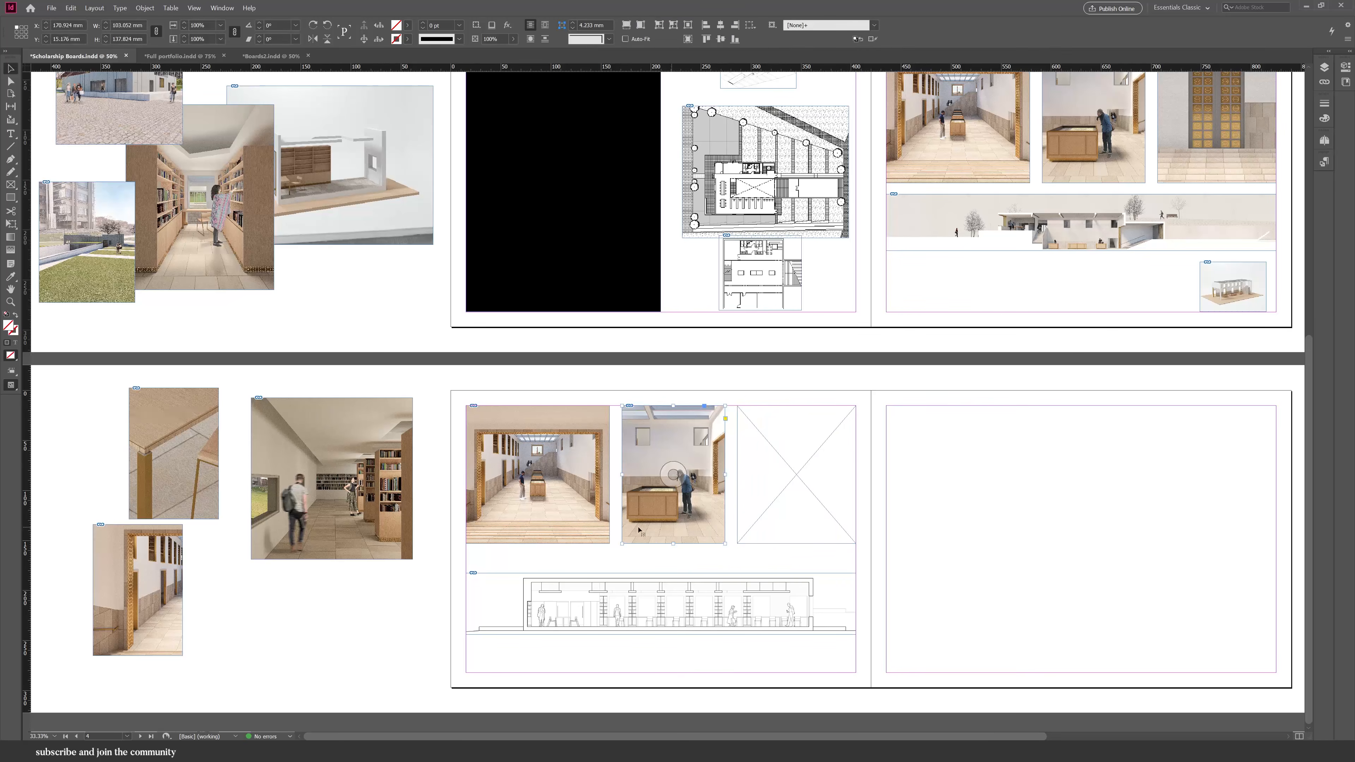
key(Delete)
key(ctrl+z)
double_click(678, 532)
key(Delete)
double_click(586, 528)
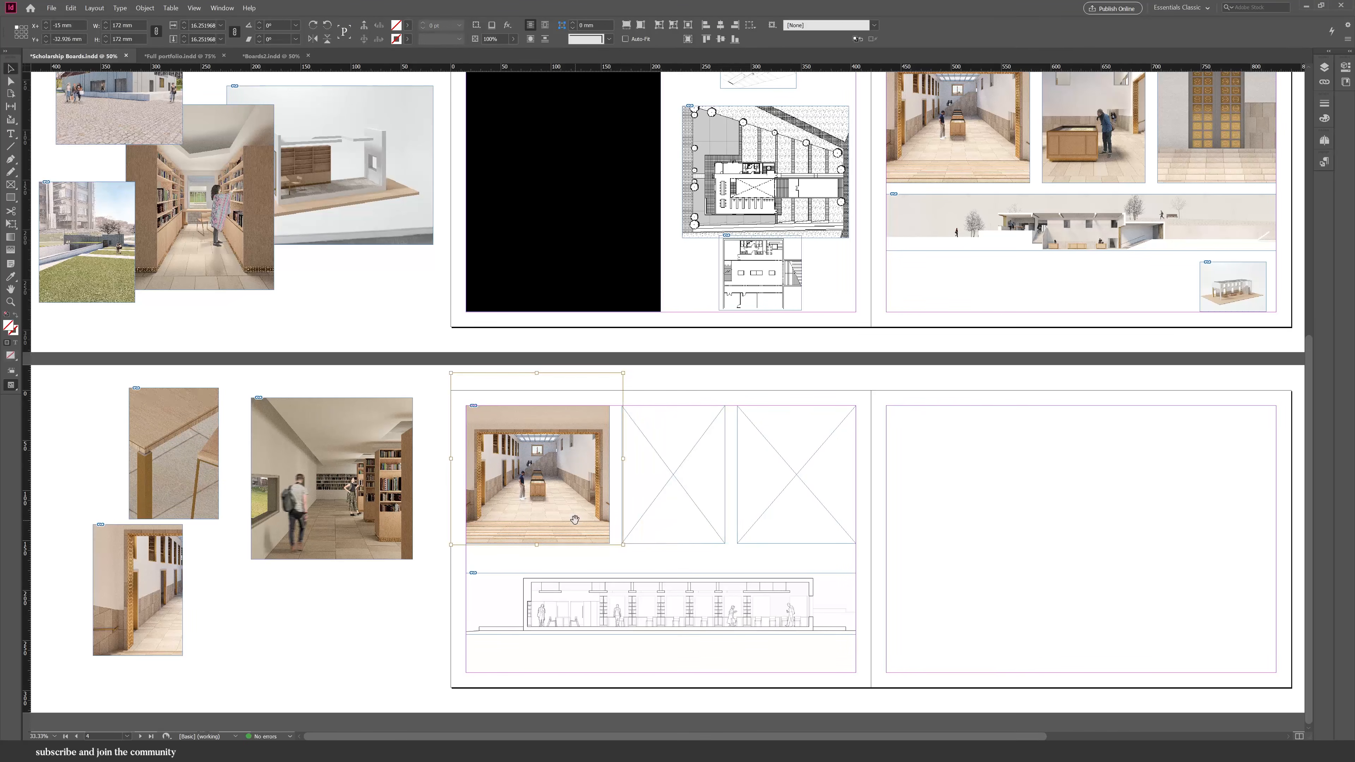
key(Delete)
scroll(596, 570, up, 2)
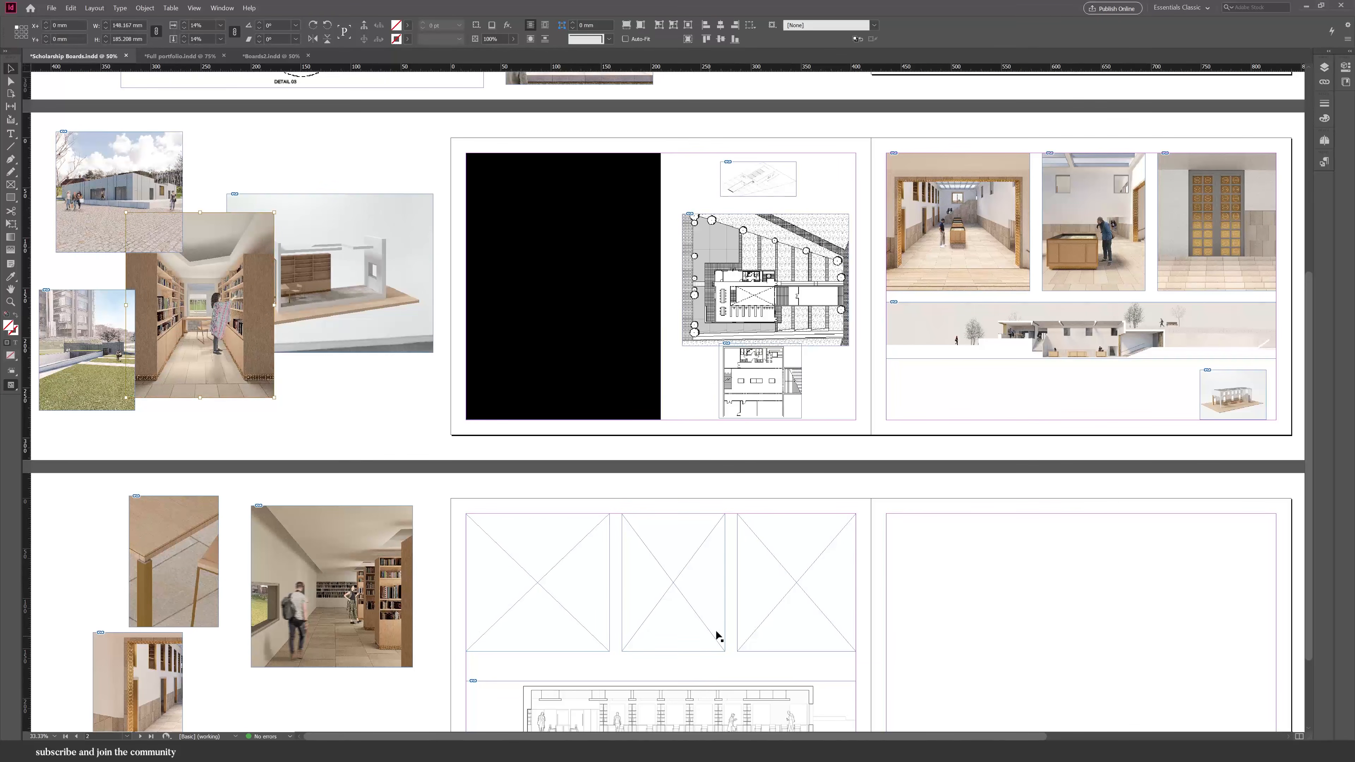
Paste the bookshelf corridor image into the third empty frame on the third spread.
right_click(784, 629)
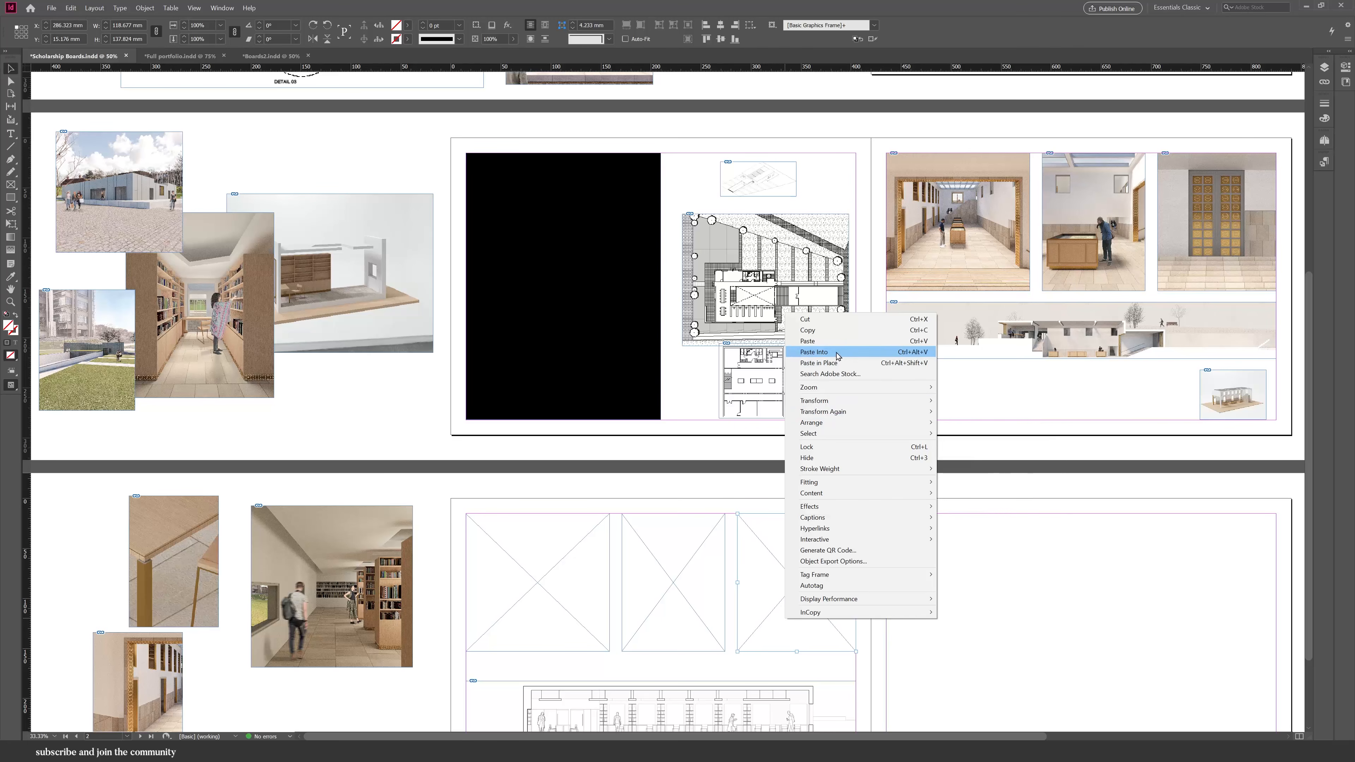
click(814, 352)
scroll(926, 585, down, 2)
Paste the corridor image with a person into the middle frame and delete the original from the pasteboard.
right_click(336, 555)
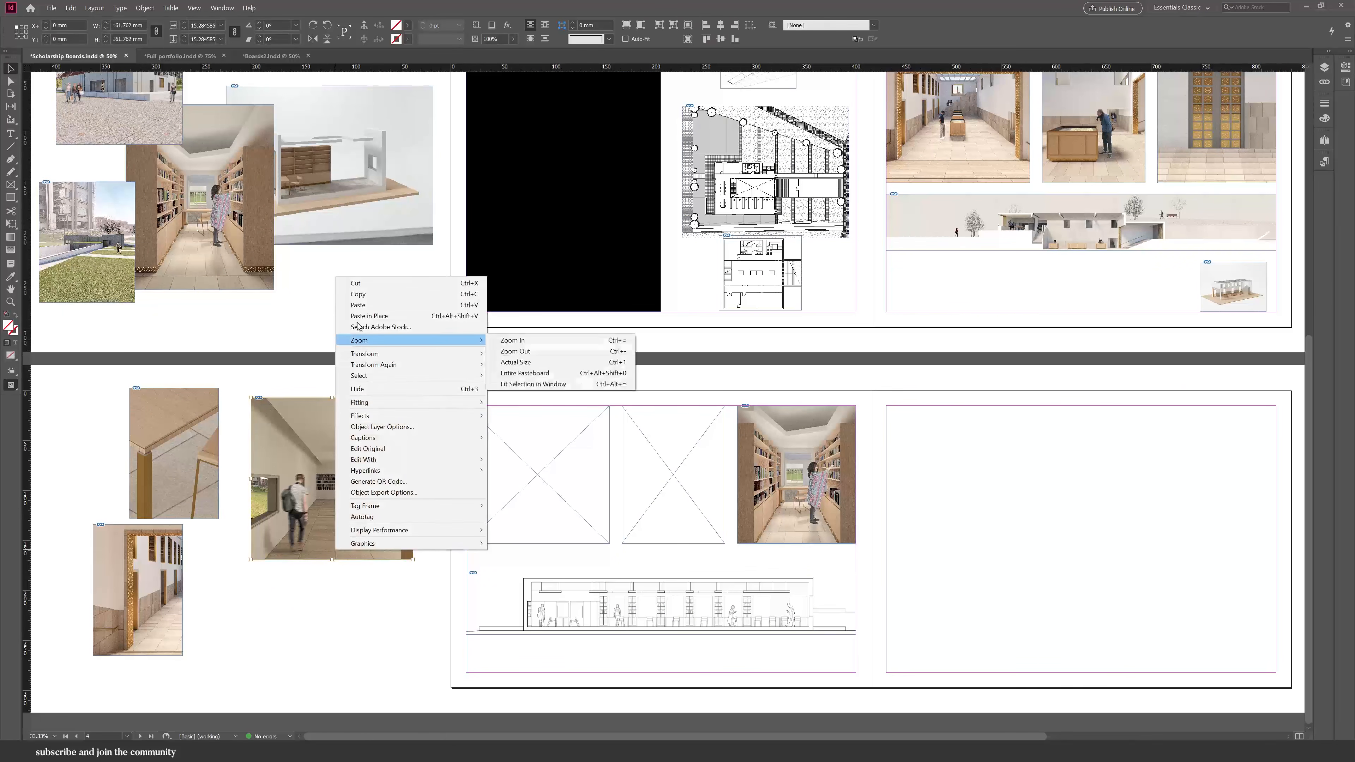
click(656, 493)
right_click(655, 496)
click(699, 226)
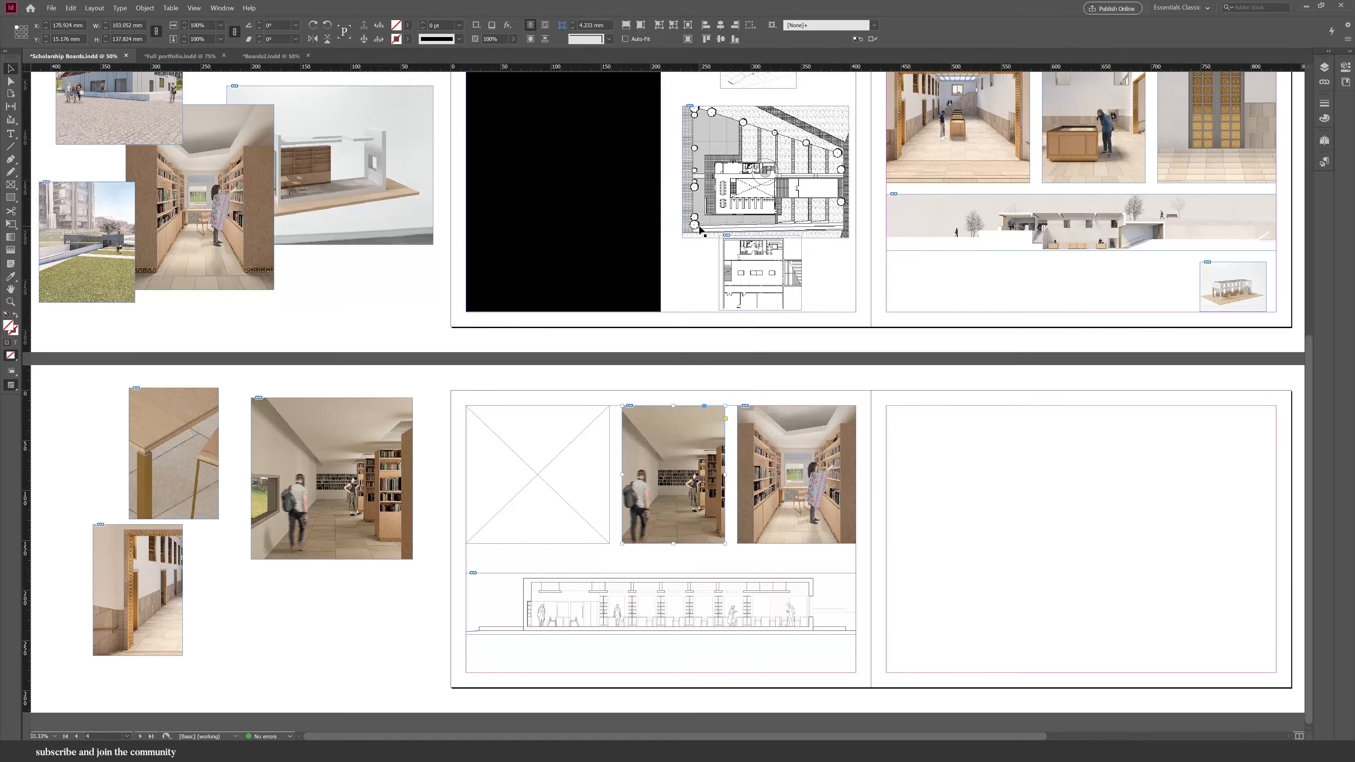
scroll(362, 646, up, 5)
scroll(331, 550, down, 4)
click(330, 550)
key(Delete)
Place the window interior image from the first spread into the first empty frame.
scroll(330, 549, up, 6)
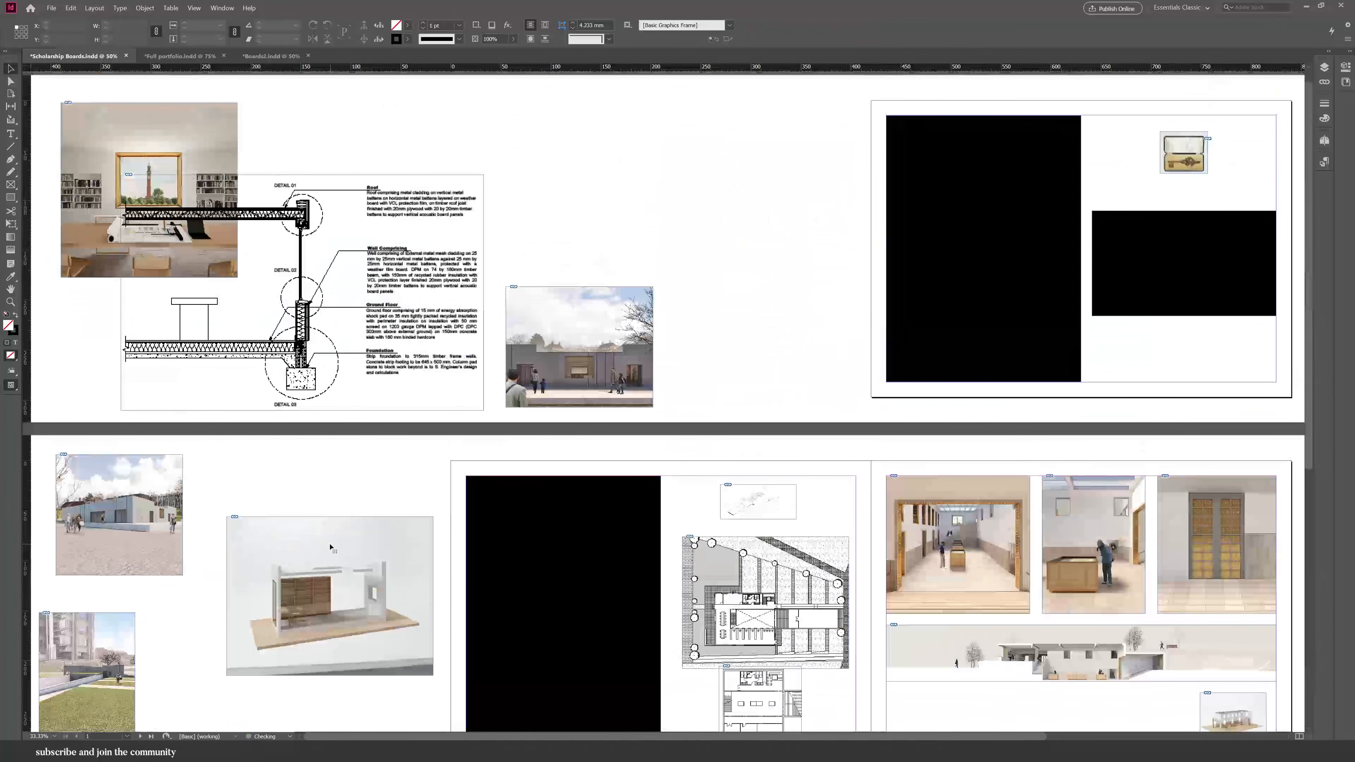
drag(208, 183, 391, 594)
scroll(394, 515, down, 5)
scroll(391, 594, down, 3)
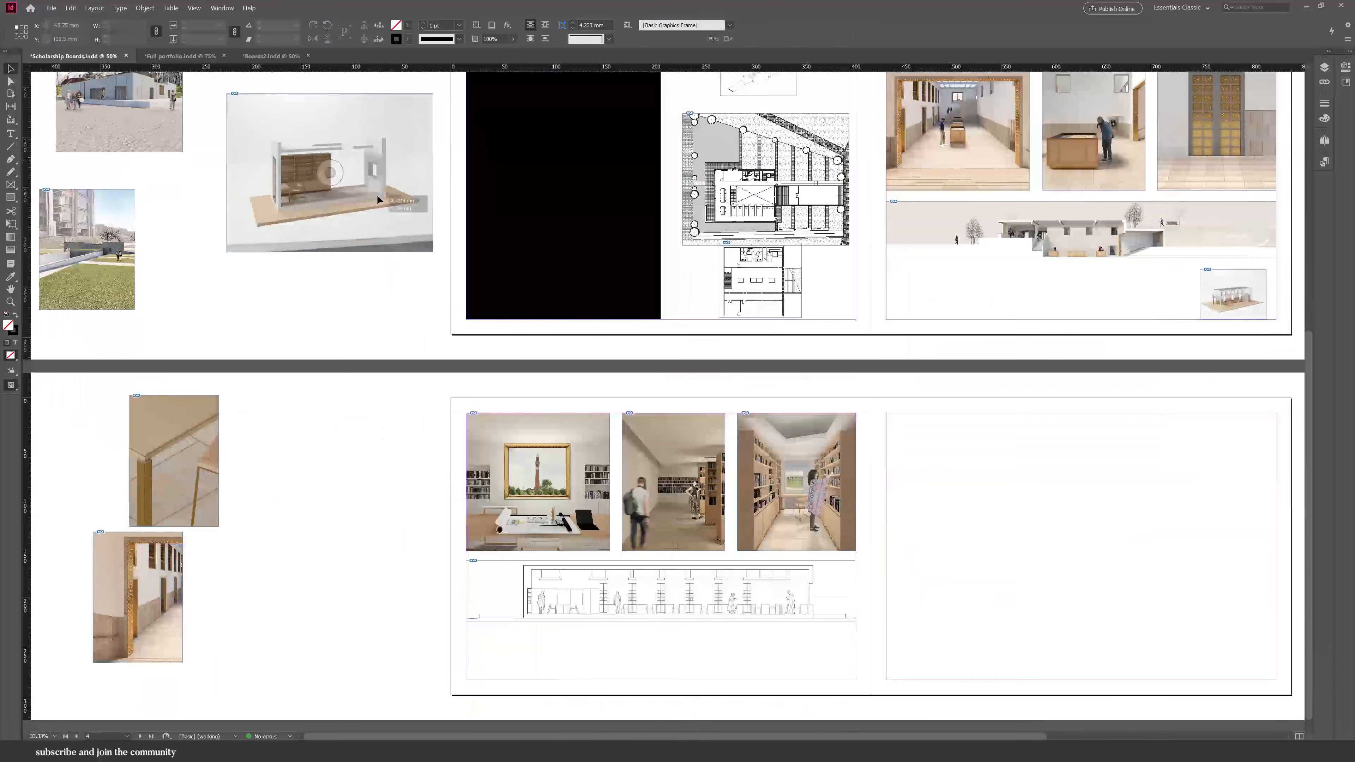
Move the model render onto the third spread's left page and scale it into the bottom right corner.
drag(356, 161, 779, 588)
drag(649, 519, 838, 664)
click(774, 650)
click(953, 609)
Paste the aerial site photo into a black rectangle placed on the third spread's right page.
scroll(953, 423, down, 1)
drag(945, 197, 830, 587)
key(ctrl+x)
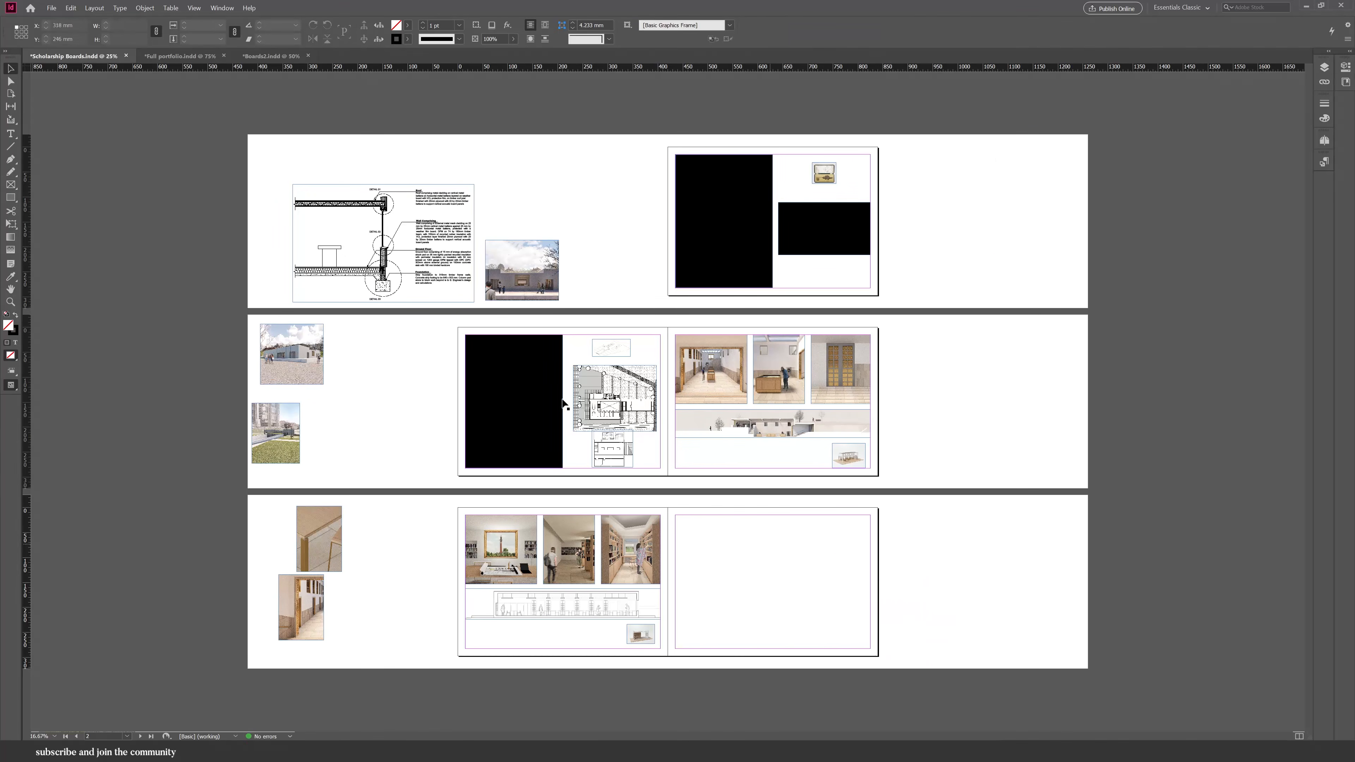
right_click(278, 455)
key(Escape)
right_click(746, 586)
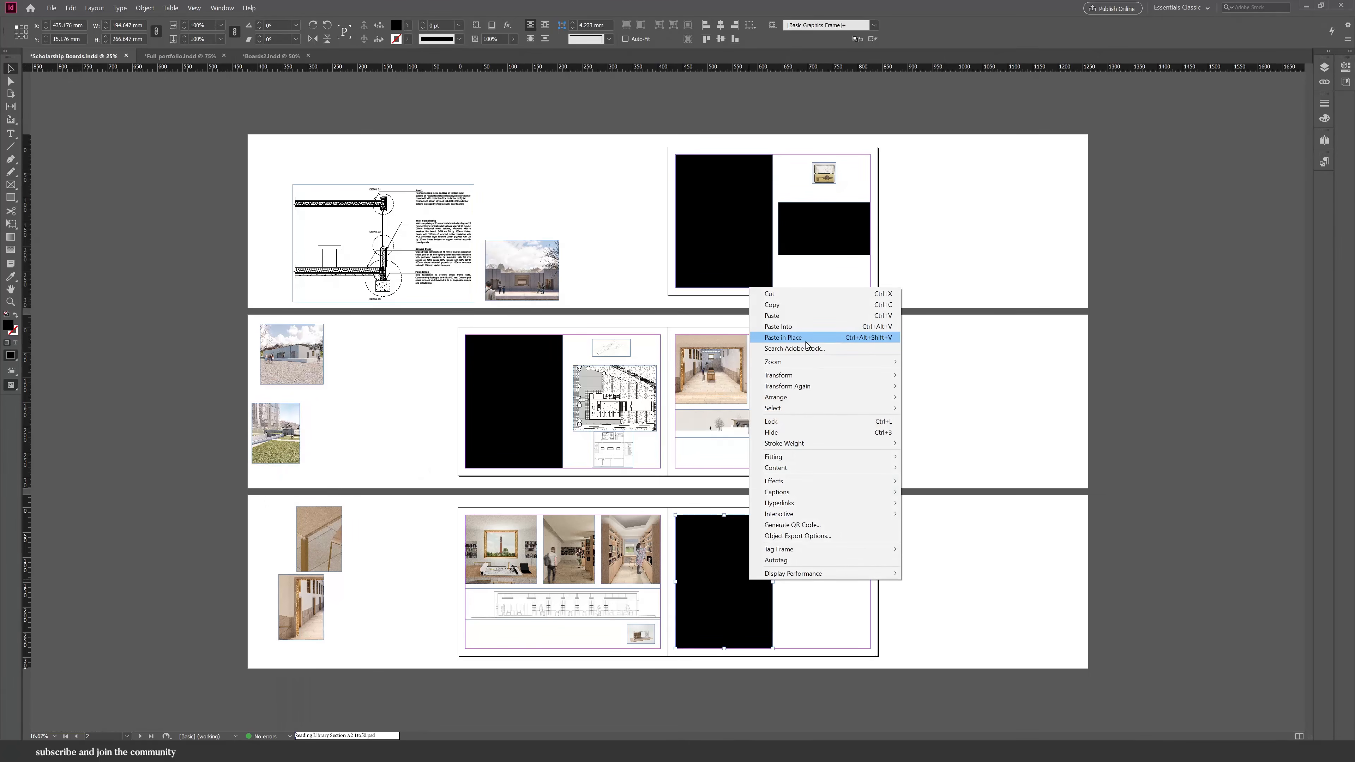
click(768, 326)
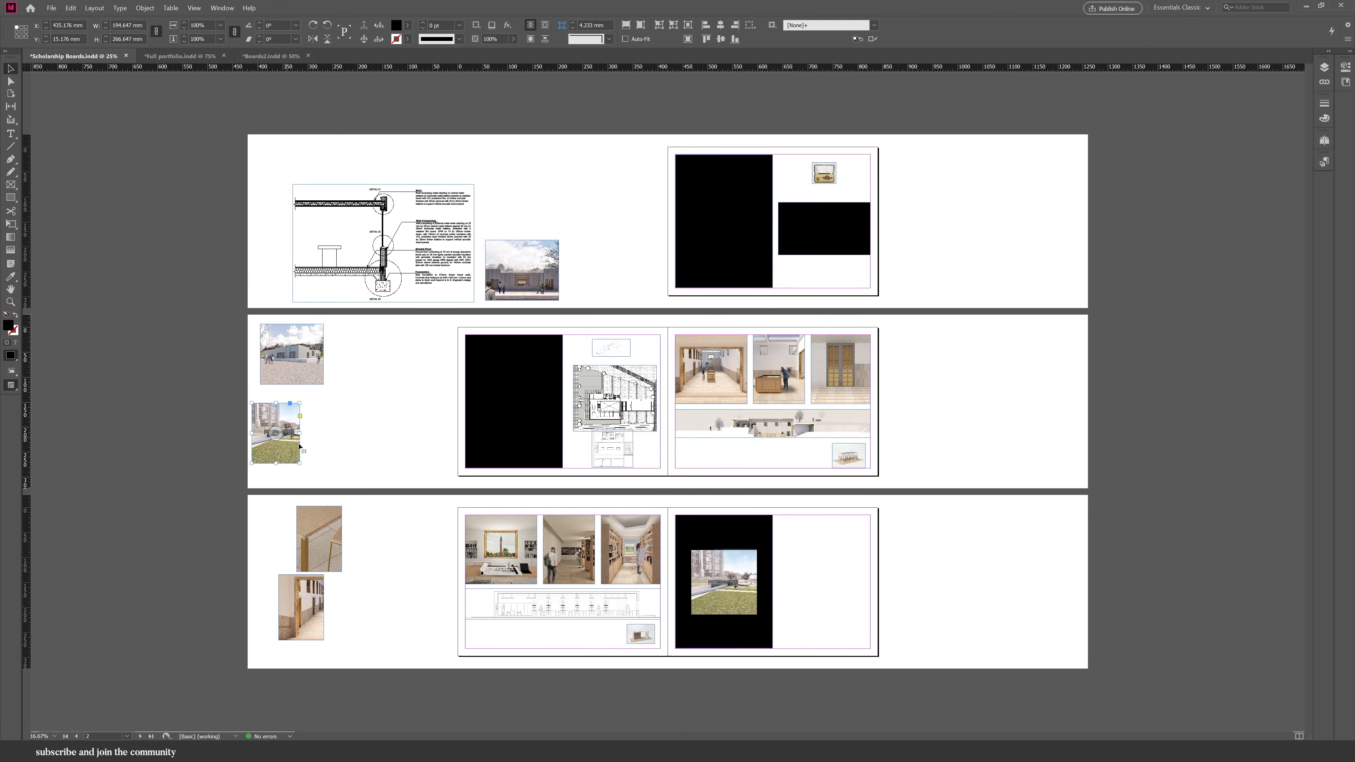
Delete the pasteboard copy of the aerial photo, fill the frame with the photo and crop the frame shorter.
key(Delete)
click(741, 582)
click(626, 25)
double_click(751, 564)
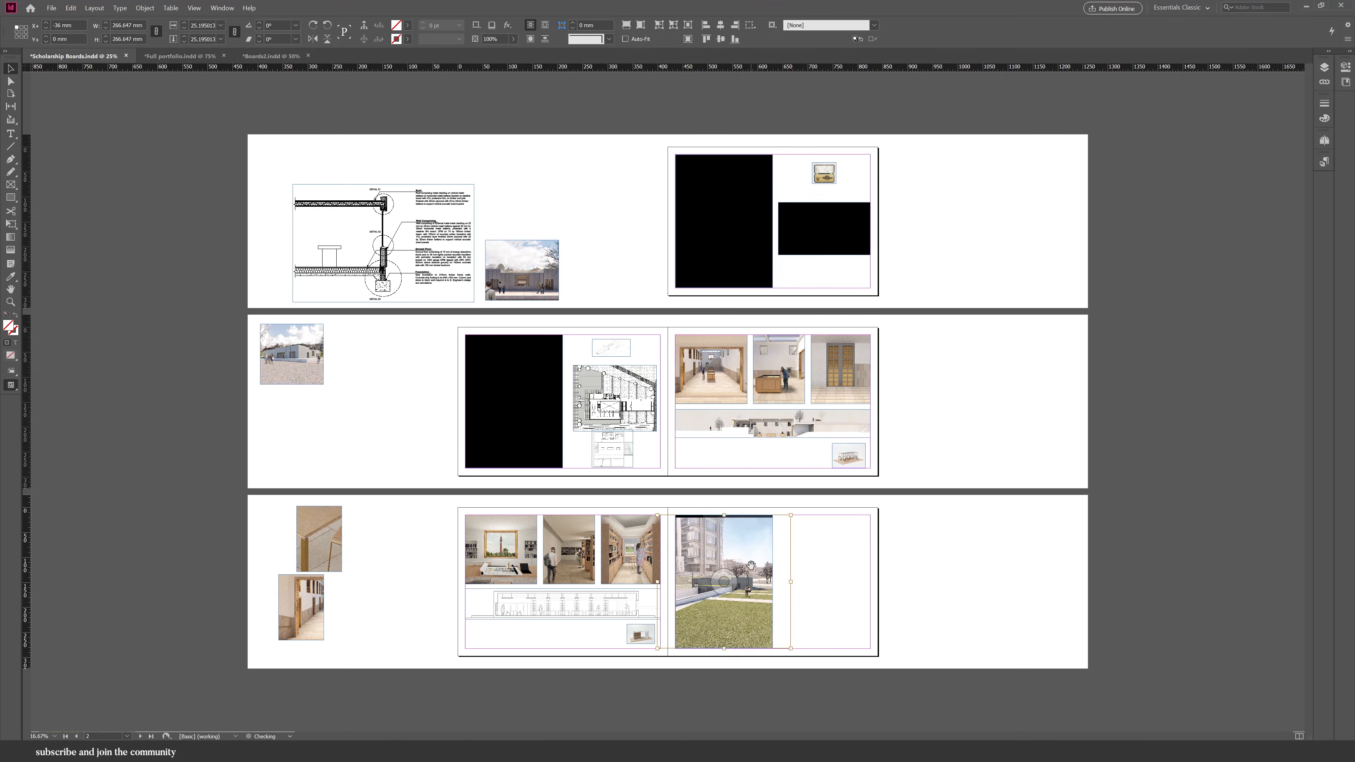
drag(751, 565, 751, 559)
drag(724, 649, 662, 619)
click(884, 640)
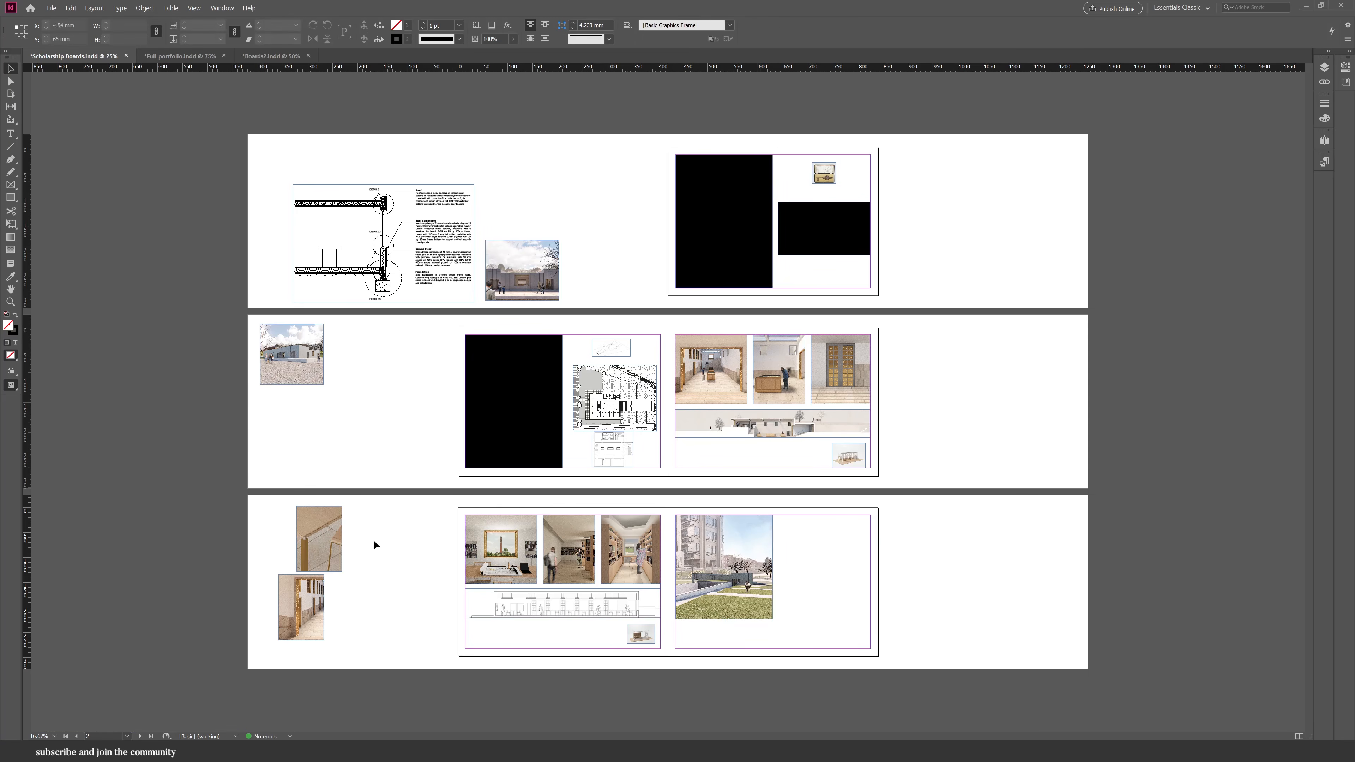
Paste the building-front image into the second spread's large black frame, fill it proportionally and delete the pasteboard original.
drag(325, 548, 362, 617)
right_click(506, 276)
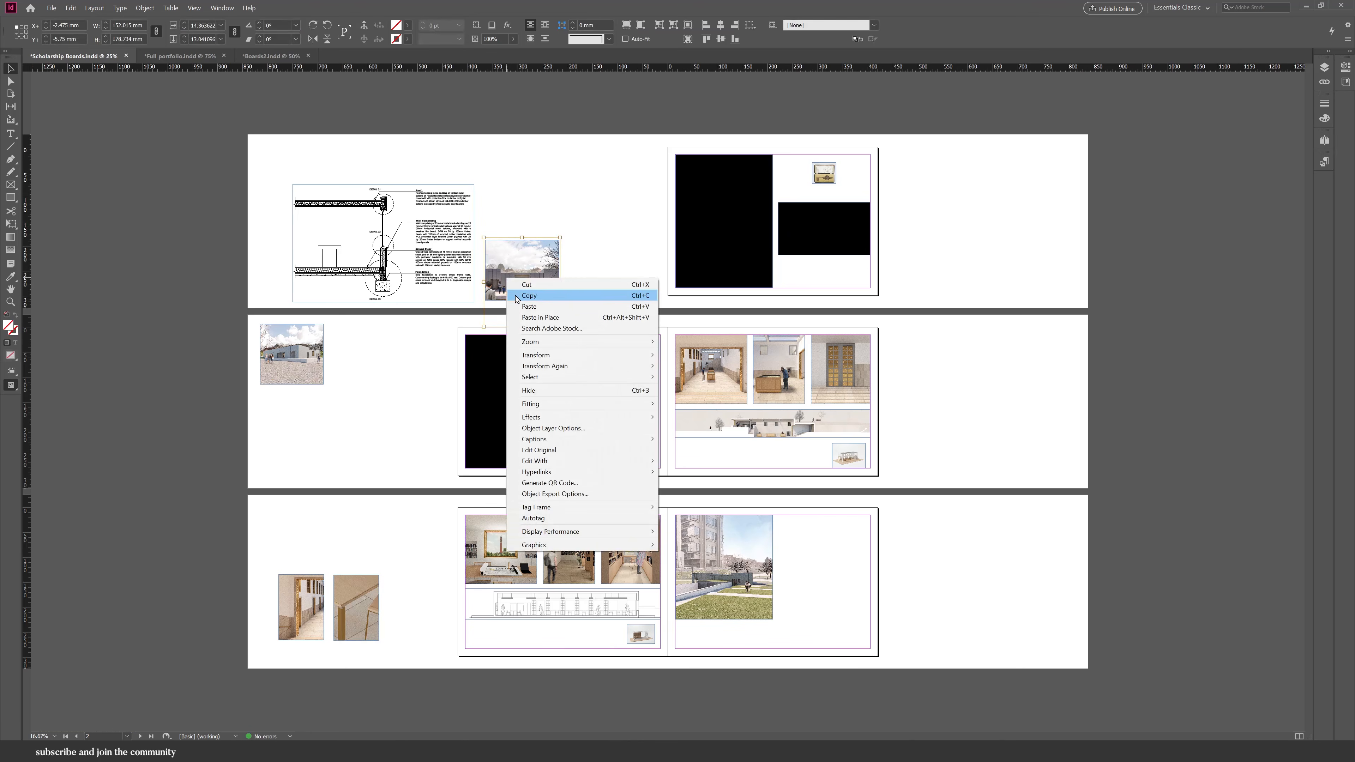
click(519, 296)
click(499, 392)
right_click(506, 407)
click(520, 442)
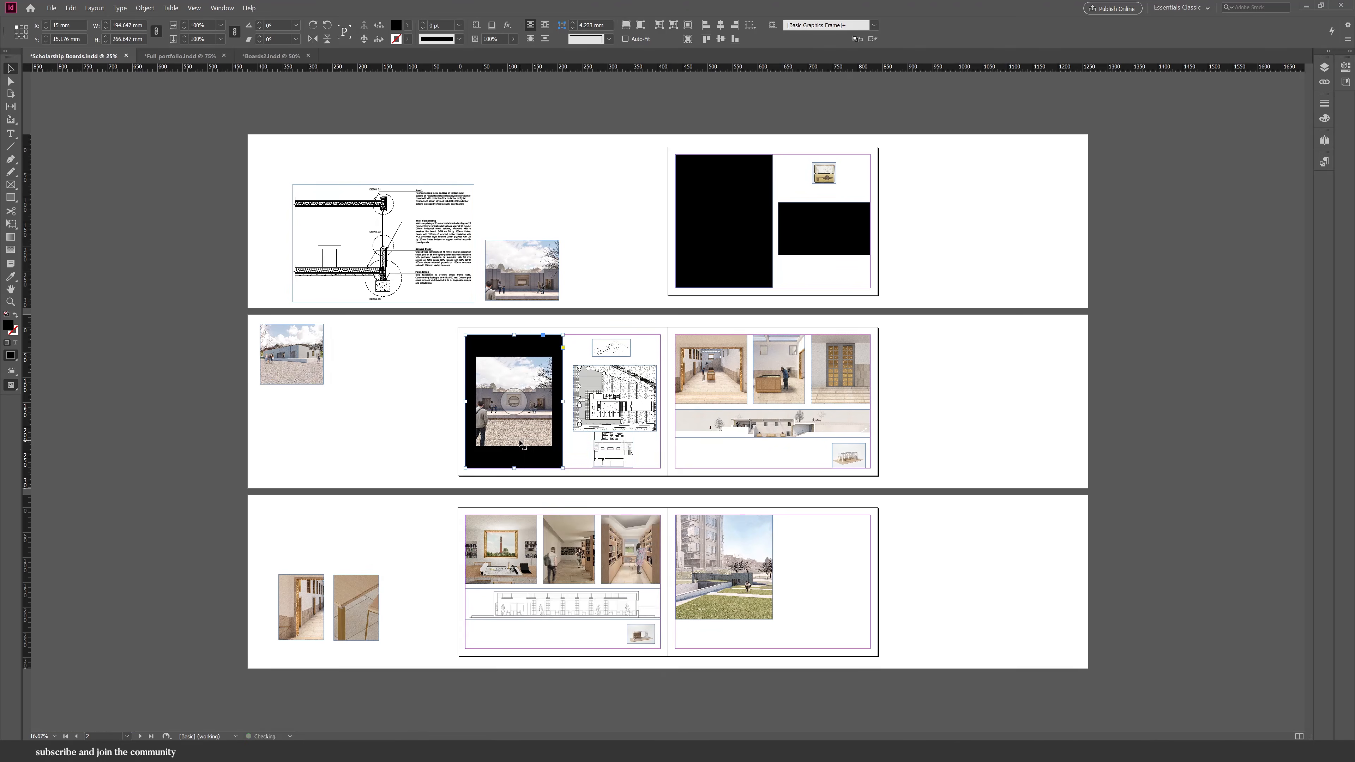
click(626, 25)
click(610, 184)
click(528, 257)
key(Delete)
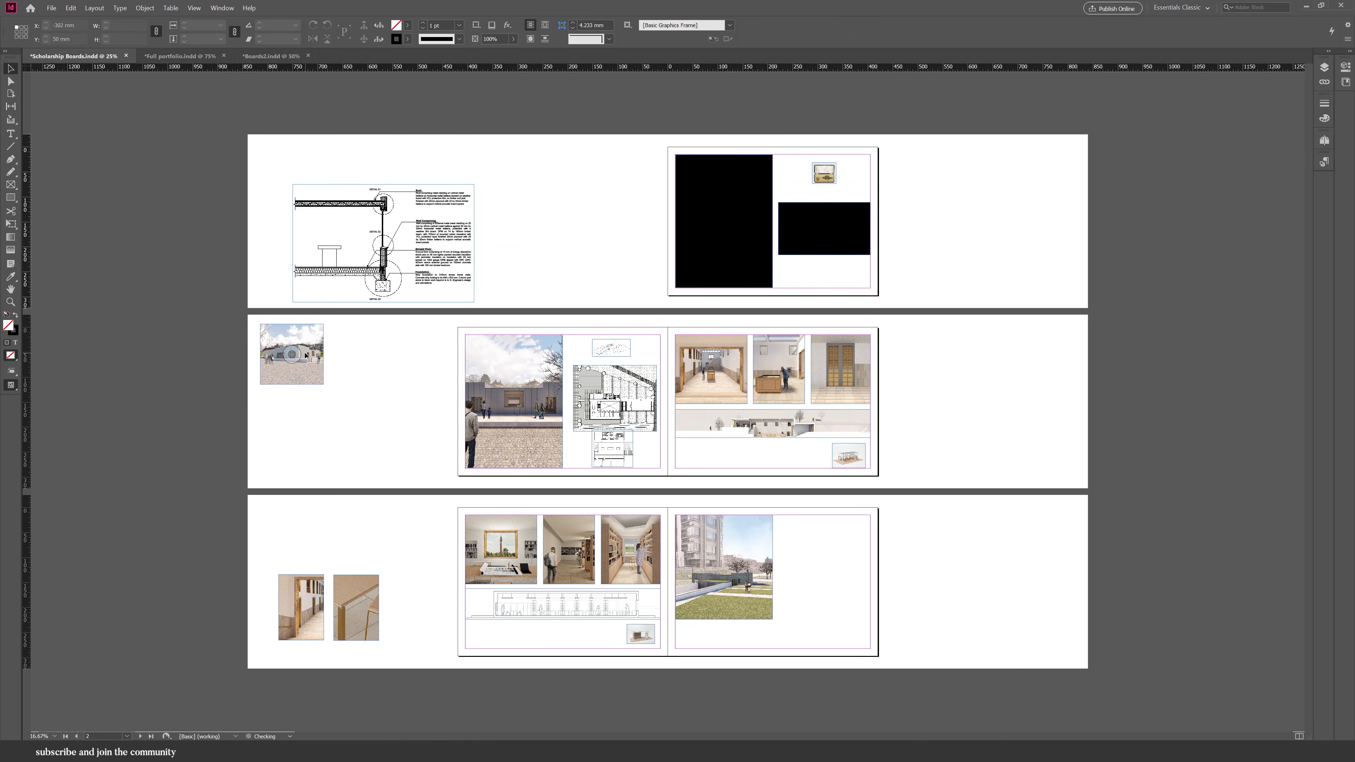
Delete the leftover pasteboard images and paste the wall section detail beside the aerial photo on the third spread.
click(296, 355)
key(Delete)
click(386, 291)
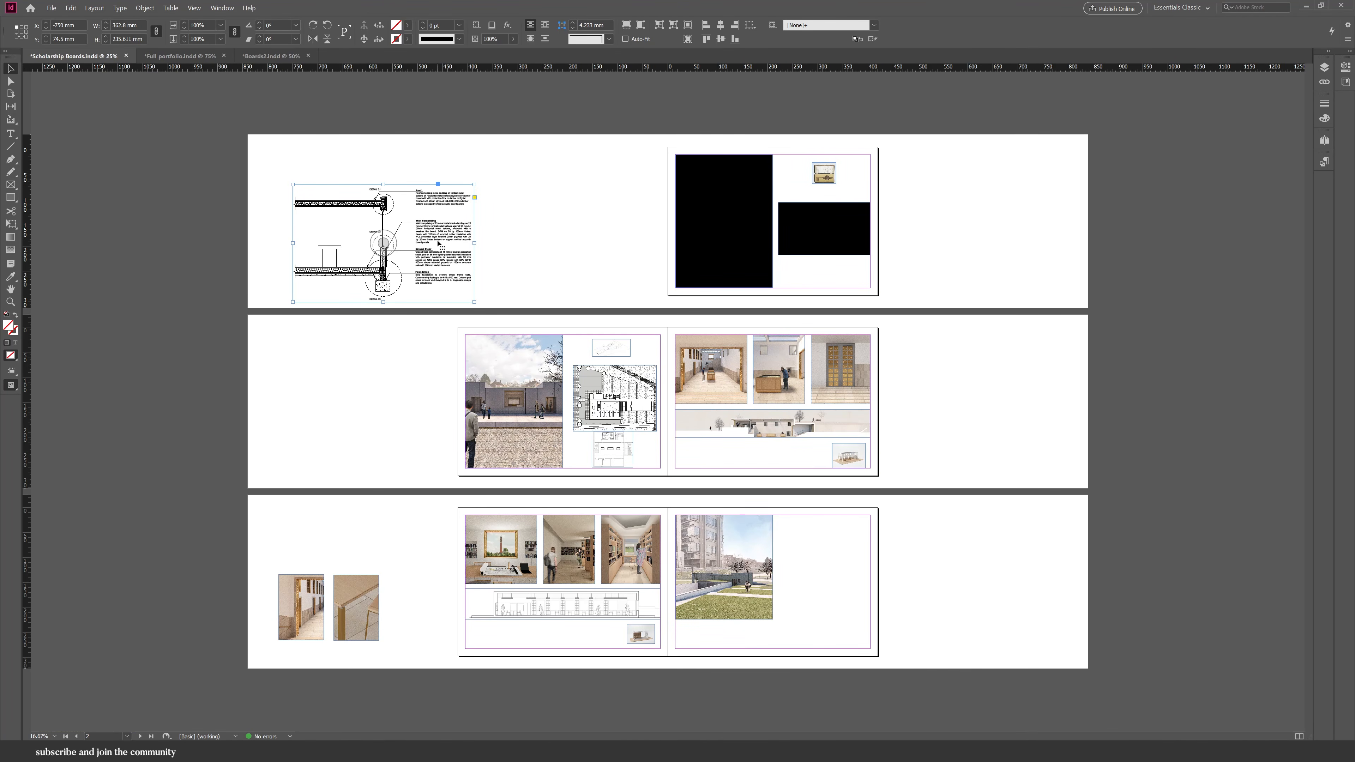
key(Delete)
key(ctrl+v)
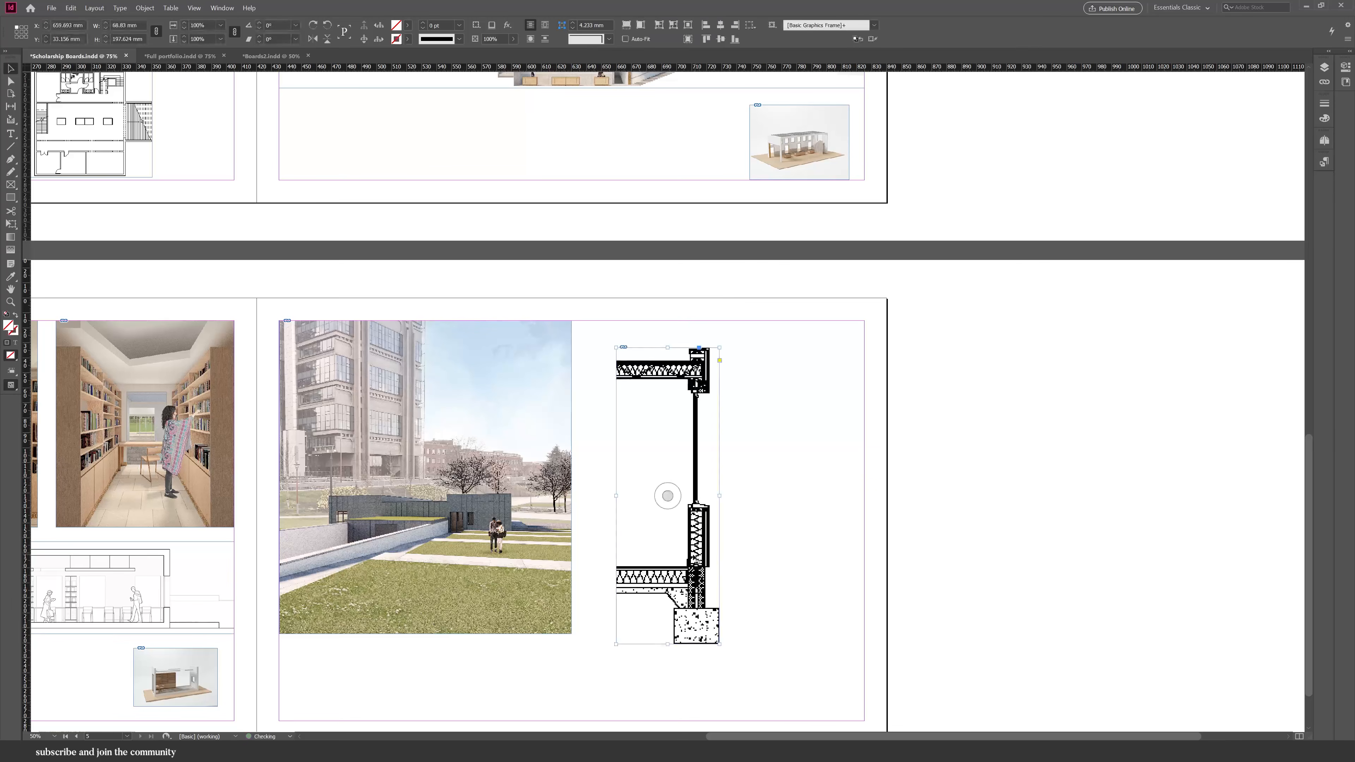
drag(686, 556, 662, 546)
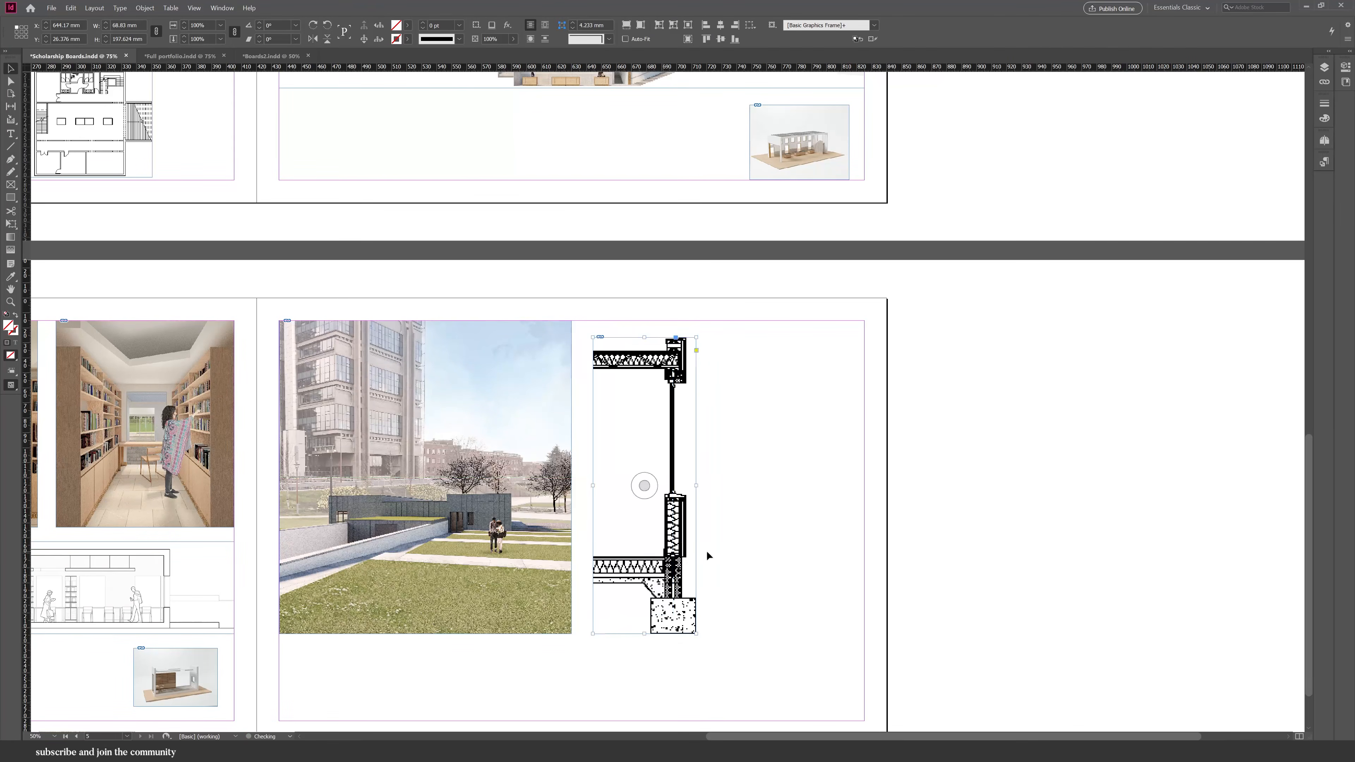
Draw a black-filled rectangle to the right of the wall section on the third spread's right page.
click(816, 502)
scroll(816, 503, down, 1)
scroll(885, 571, up, 1)
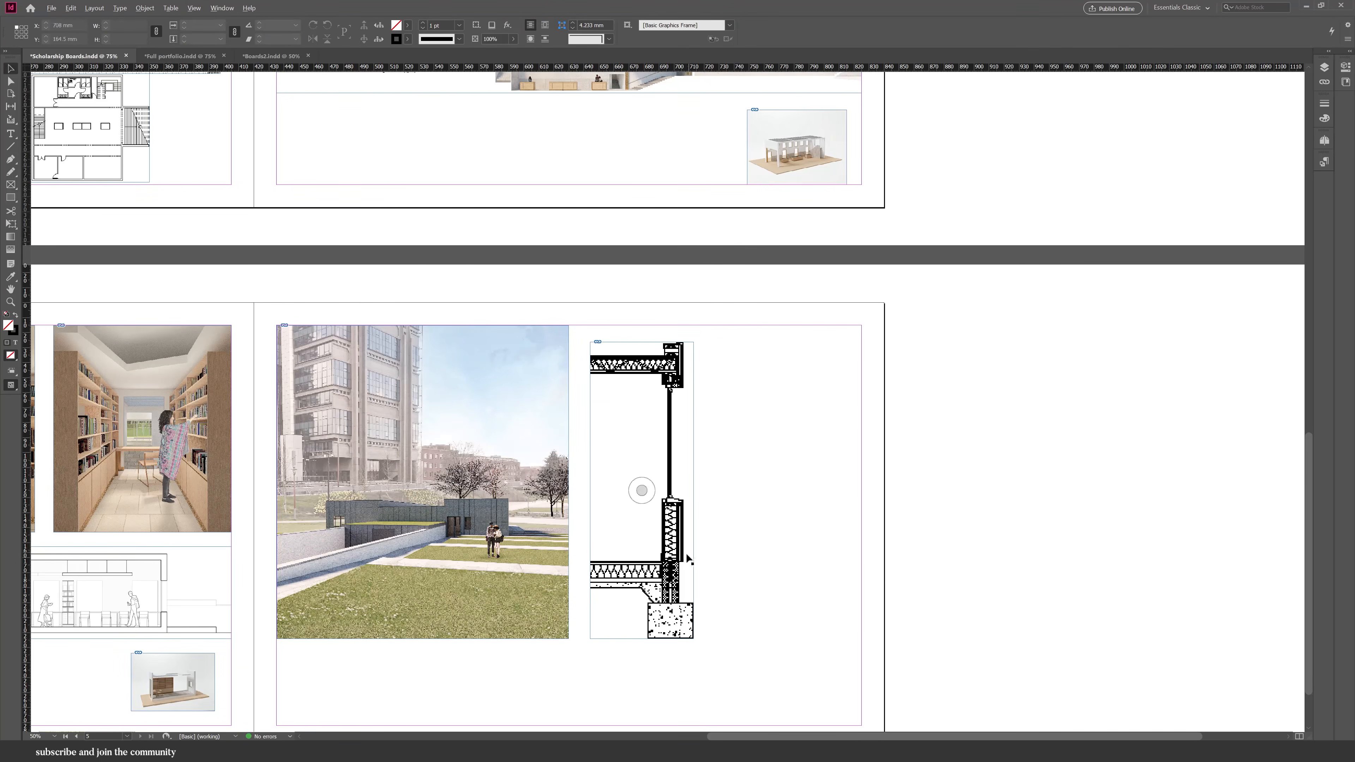
drag(688, 559, 856, 558)
drag(756, 490, 706, 494)
click(6, 314)
click(15, 314)
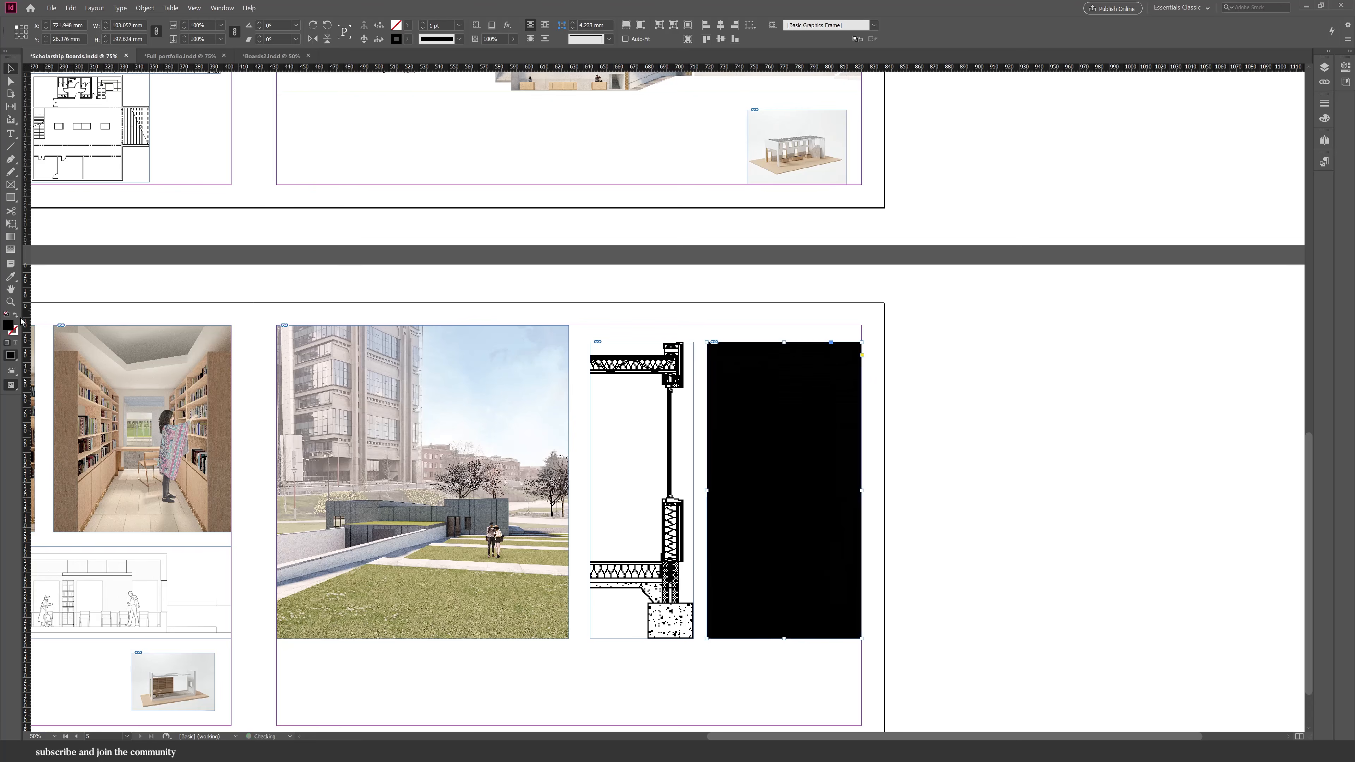
click(1068, 471)
Place the display case image on the pasteboard and crop the three detail images to matching heights.
key(ctrl+minus)
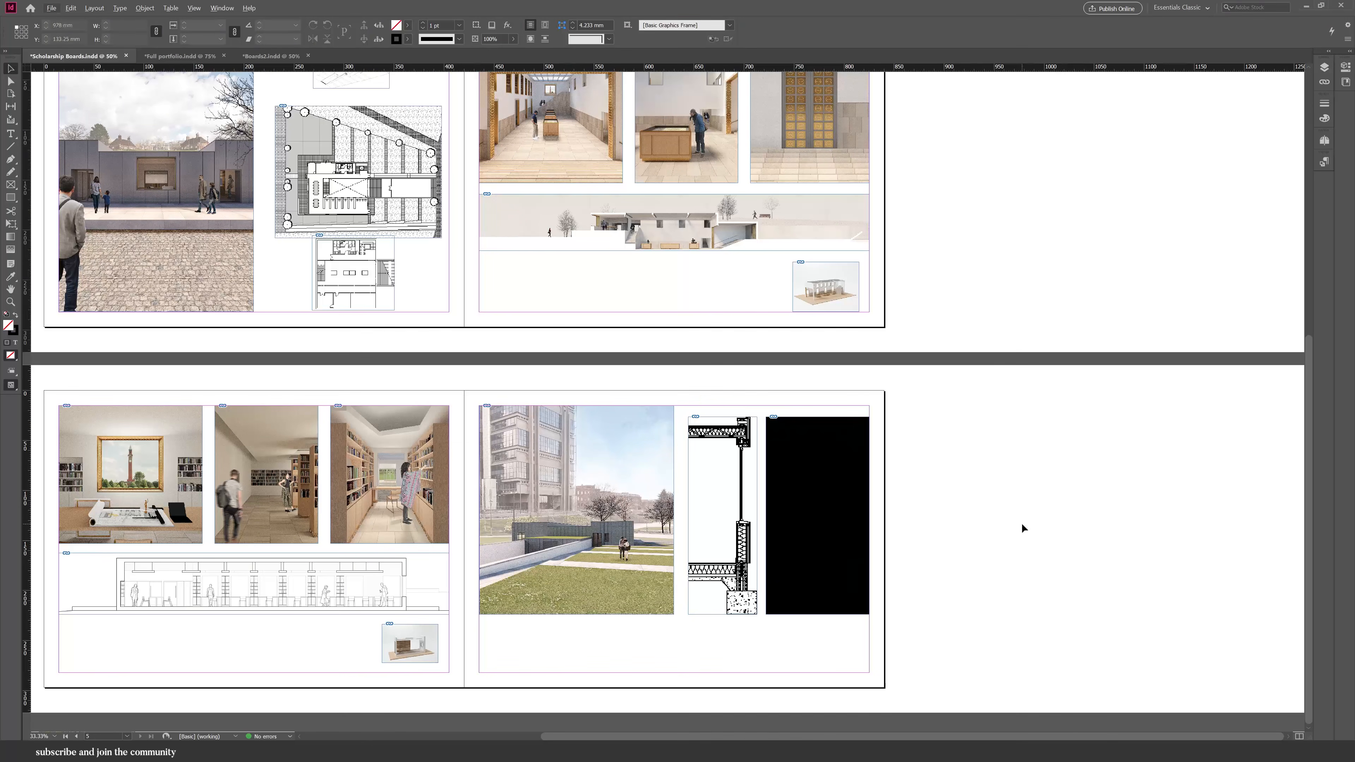
key(ctrl+minus)
drag(415, 631, 415, 632)
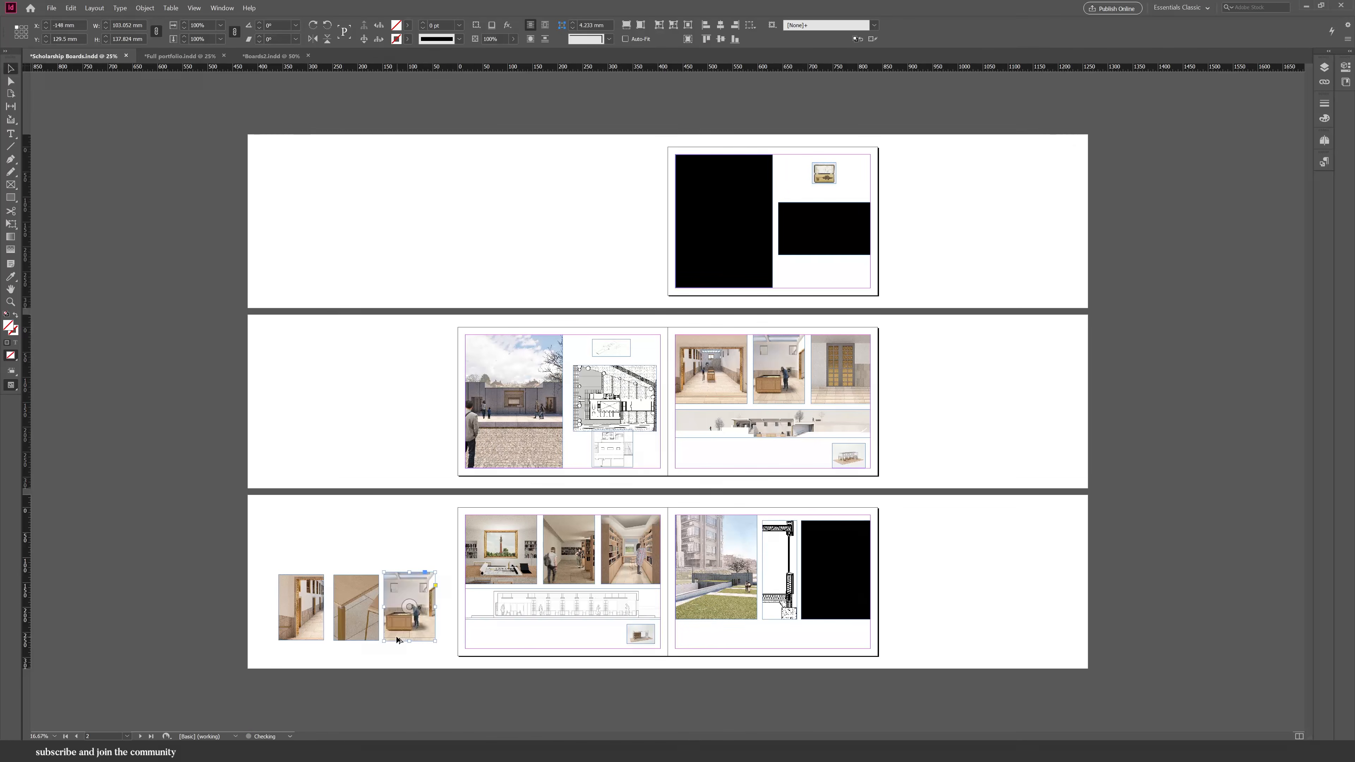
scroll(421, 629, up, 4)
double_click(368, 565)
drag(429, 360, 788, 104)
scroll(958, 323, down, 1)
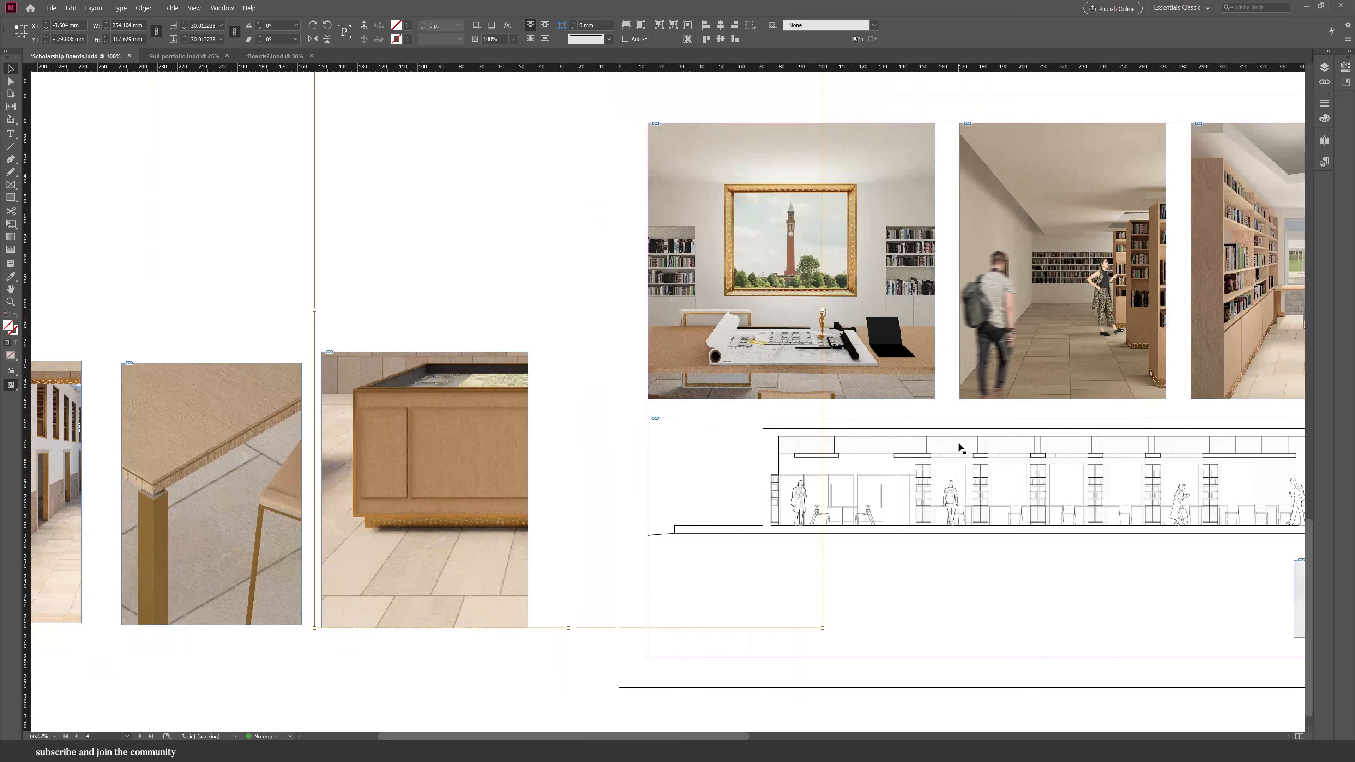
drag(434, 491, 435, 518)
scroll(594, 673, down, 1)
drag(764, 174, 818, 140)
drag(523, 532, 518, 558)
click(329, 342)
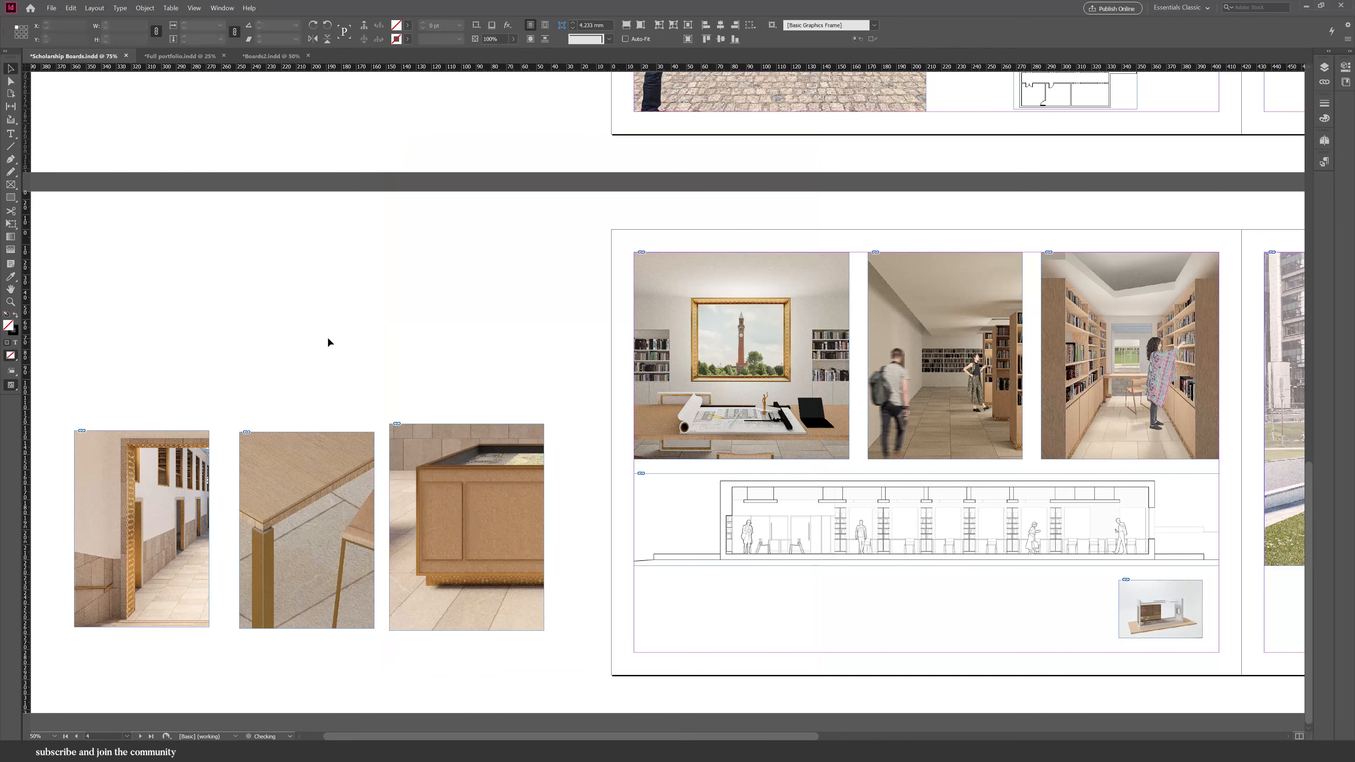
Select the three detail images and move them onto the lower part of the third spread's right page.
click(466, 534)
drag(467, 424, 466, 432)
scroll(130, 480, down, 1)
drag(100, 493, 351, 600)
drag(342, 617, 1212, 635)
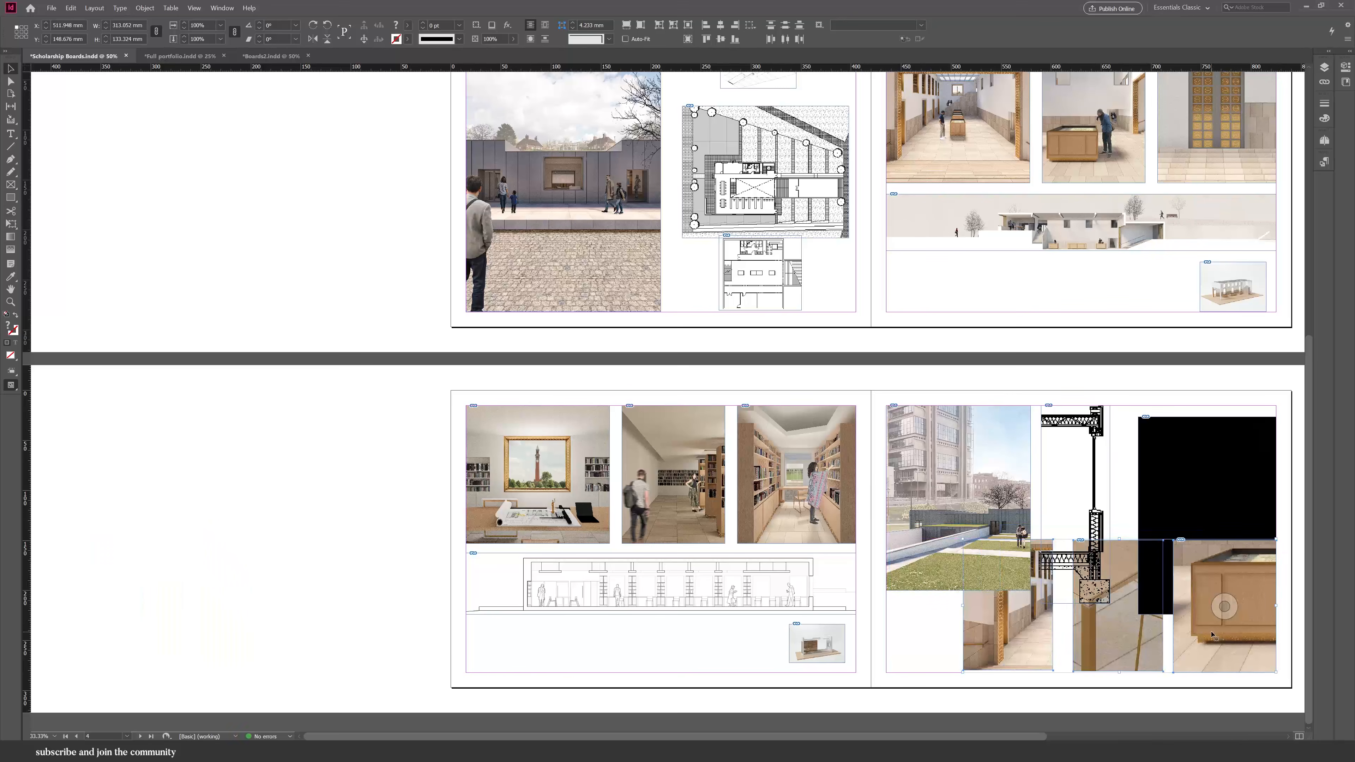
drag(961, 535, 1042, 618)
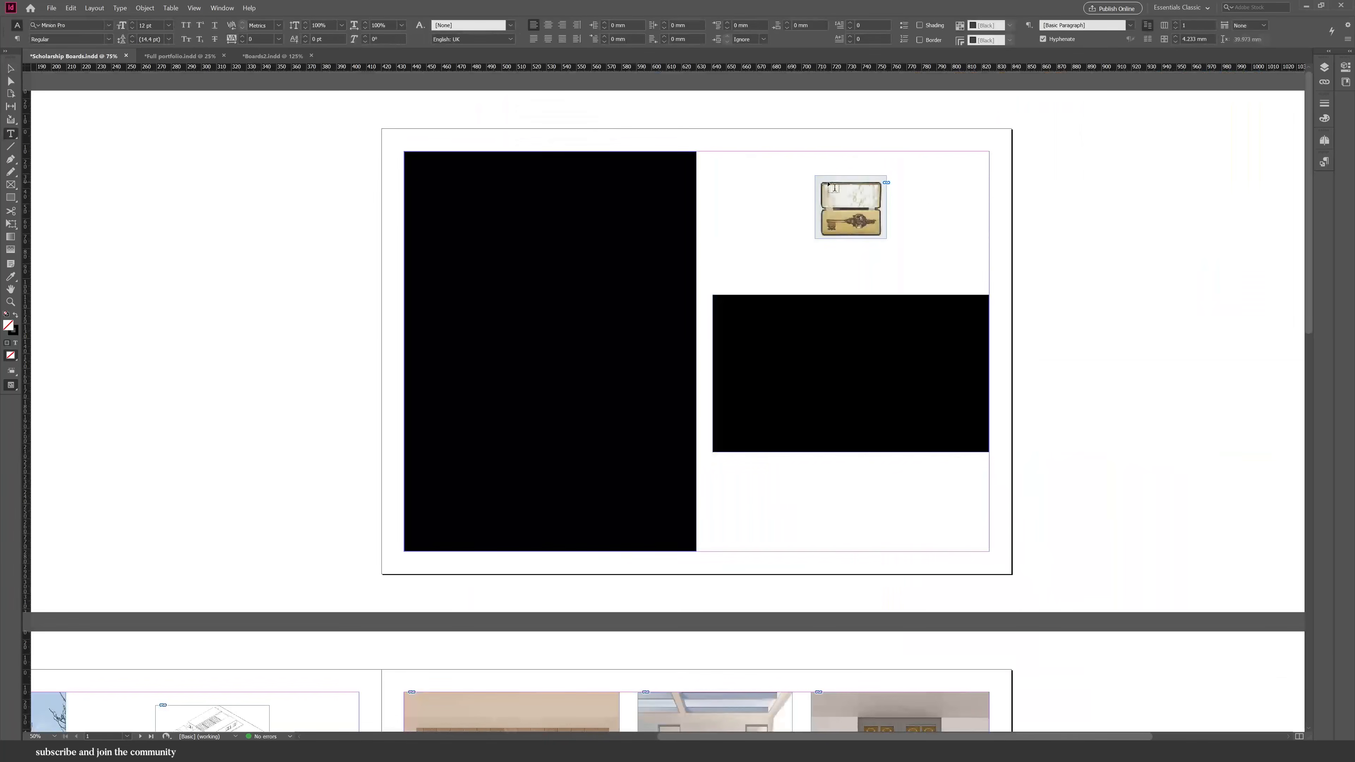
Draw a text frame below the key image on the first spread's right page and fill it with placeholder text.
key(ctrl+equal)
key(t)
drag(564, 234, 750, 326)
right_click(685, 302)
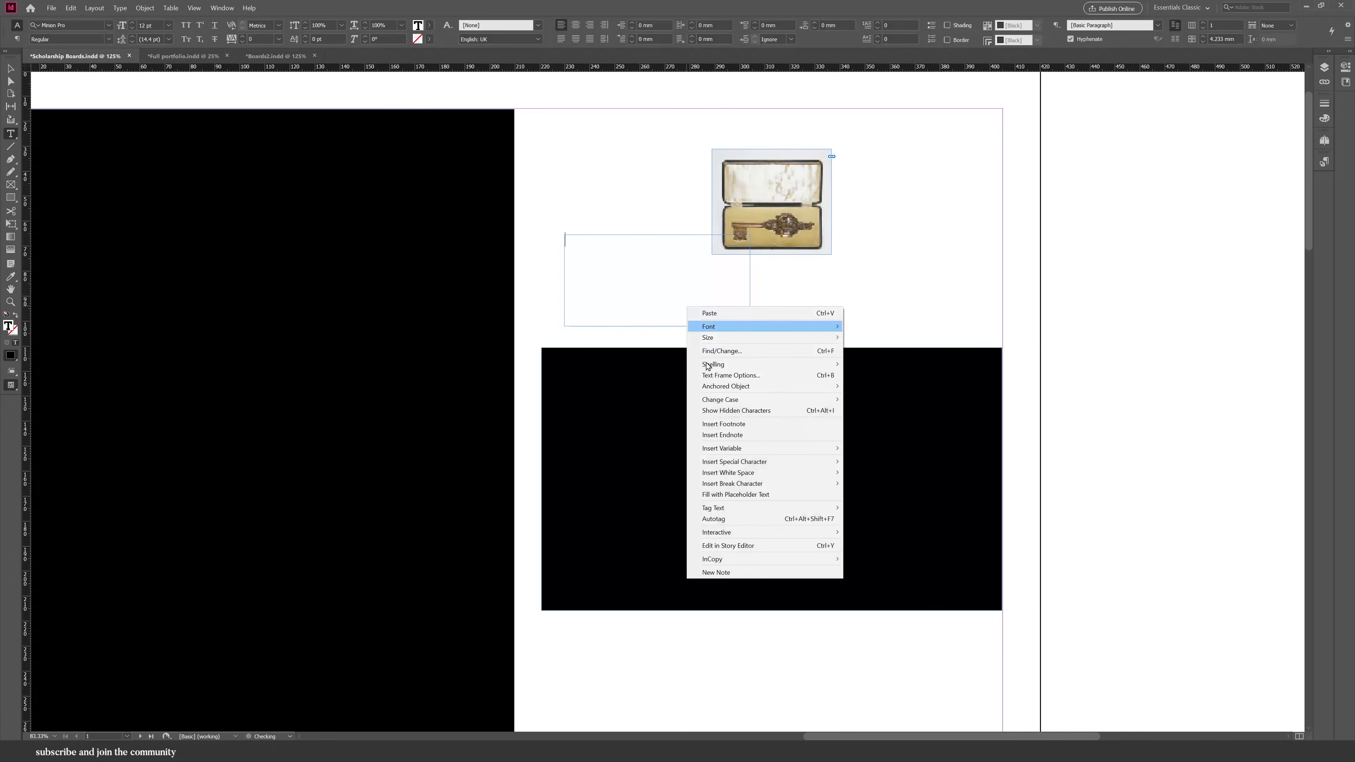
click(717, 466)
Set the placeholder text to Times New Roman at 9 pt.
key(ctrl+a)
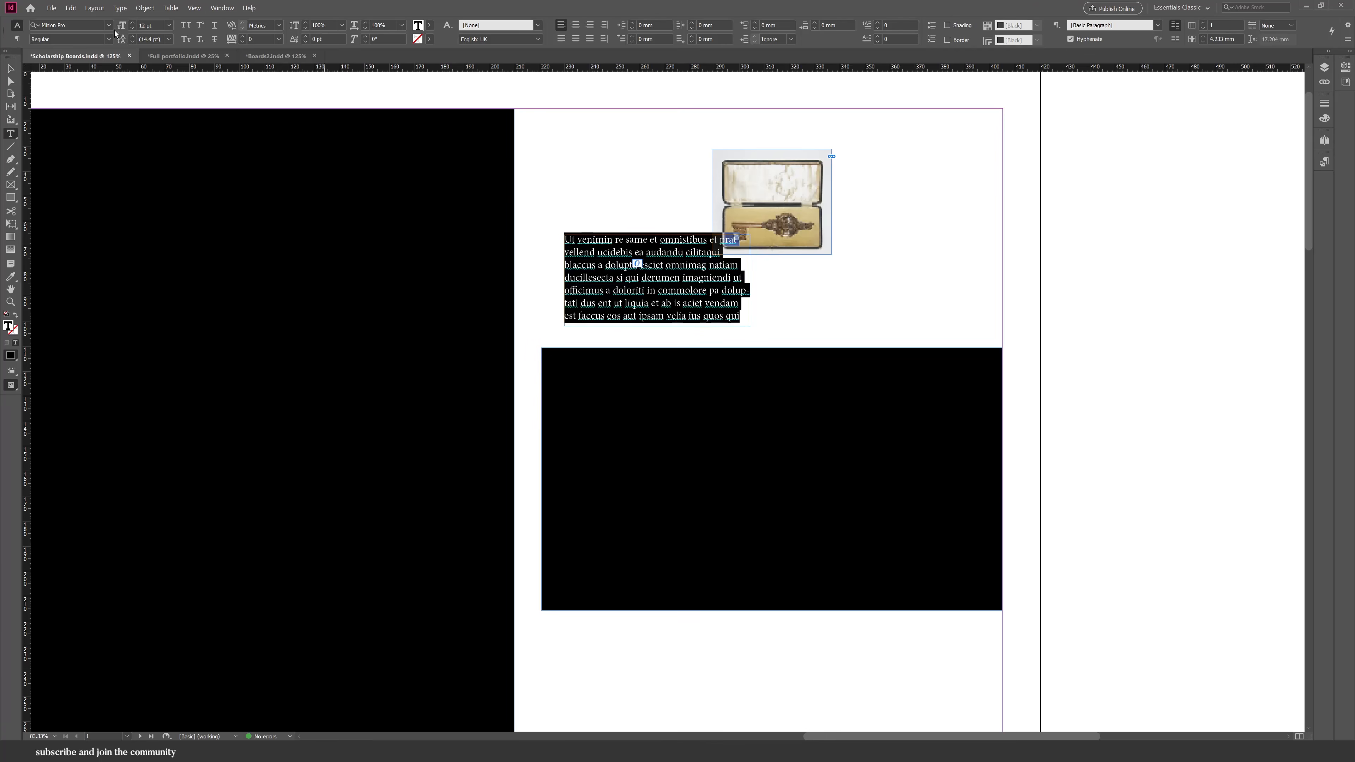
text(times)
click(86, 123)
click(169, 25)
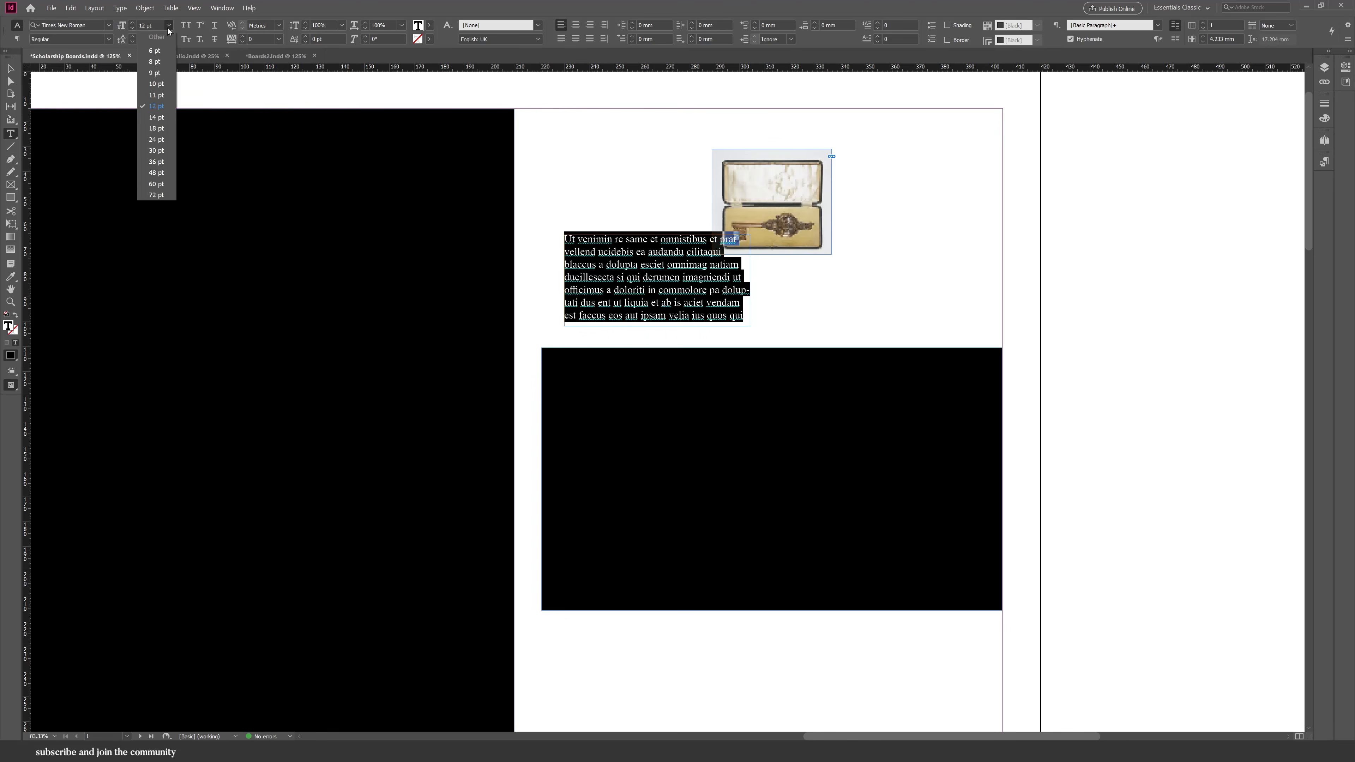
click(158, 75)
Refill the frame with placeholder text, justify it and remove its paragraph breaks.
key(BackSpace)
right_click(695, 288)
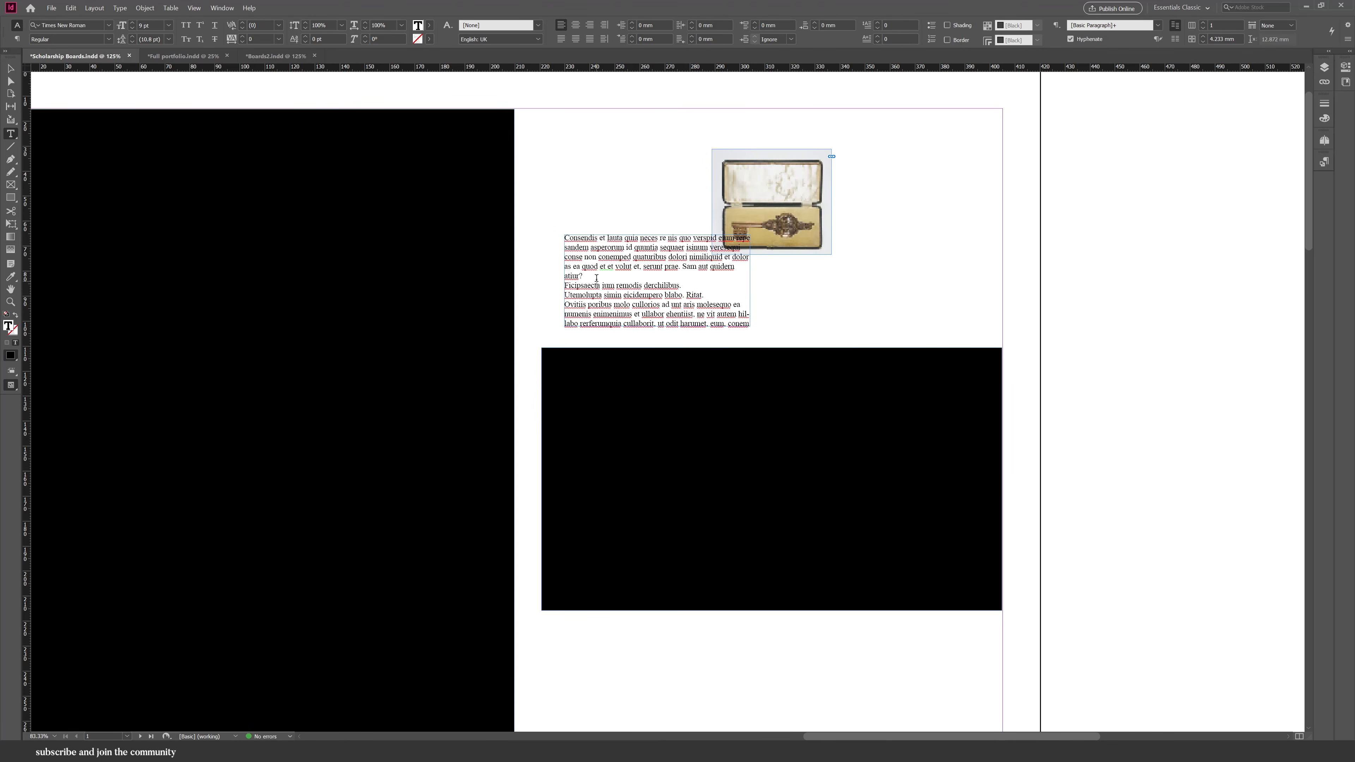
key(Delete)
key(ctrl+a)
click(561, 39)
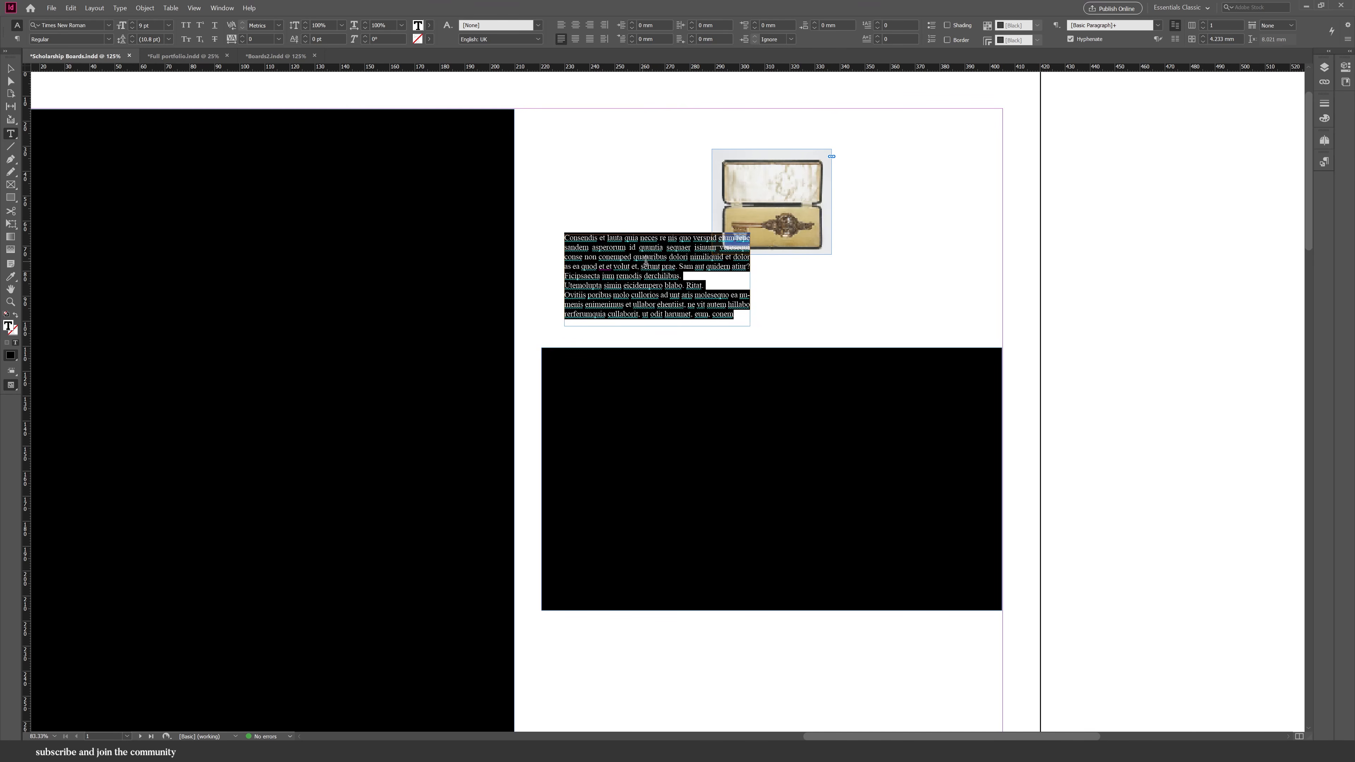
click(698, 279)
key(Delete)
key(Delete)
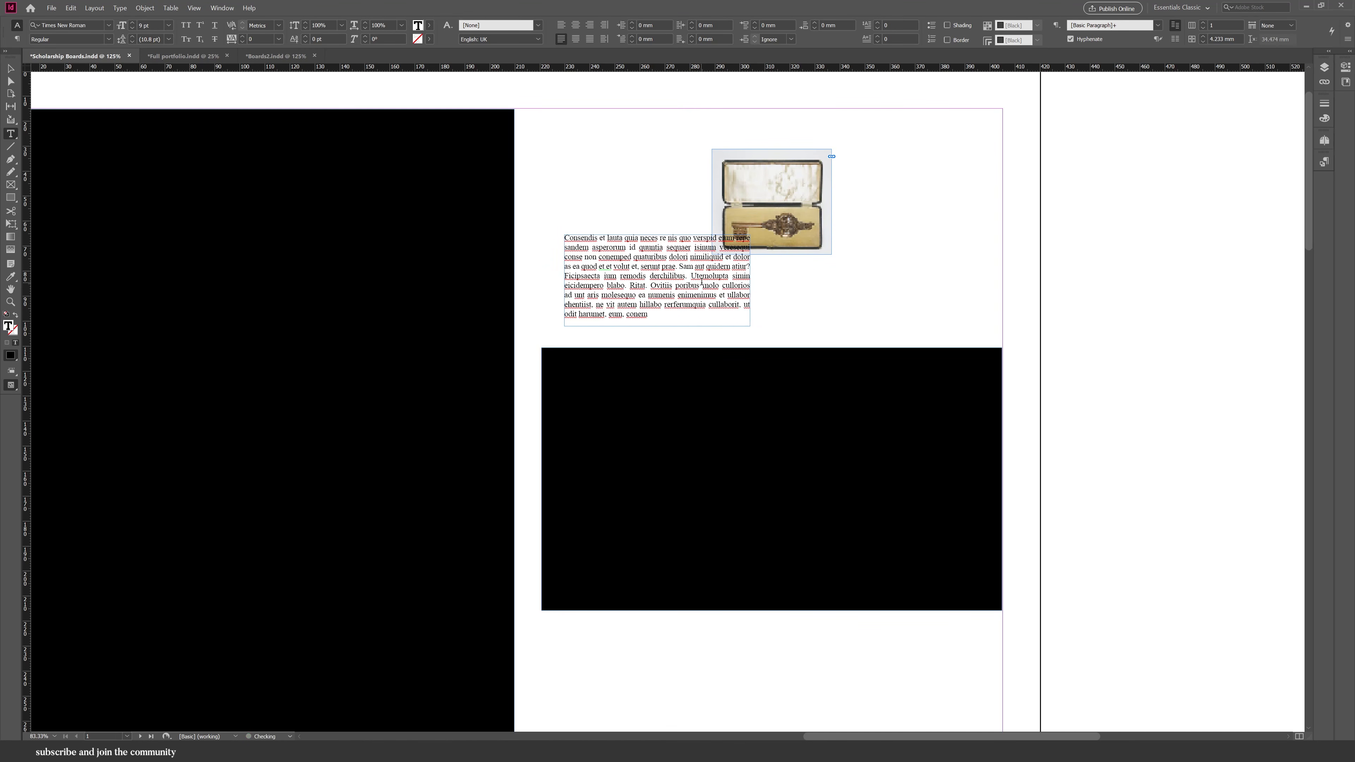
Duplicate the text frame to its right and clear the copy's text.
click(10, 68)
drag(658, 322, 669, 327)
drag(680, 327, 885, 326)
triple_click(885, 326)
key(ctrl+a)
key(BackSpace)
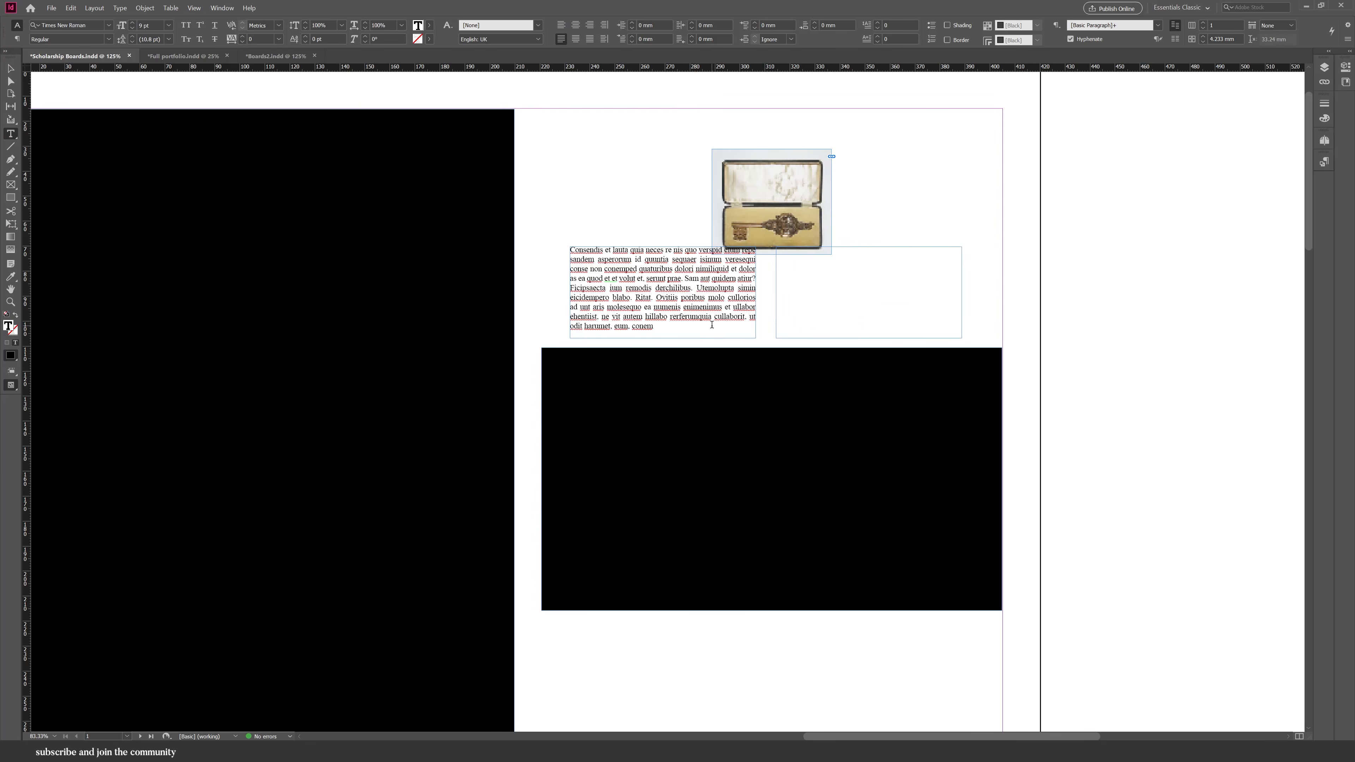
Paste extra copy into the first frame and thread its overflow into the second frame.
click(716, 331)
key(ctrl+a)
key(ctrl+c)
click(716, 331)
key(ctrl+v)
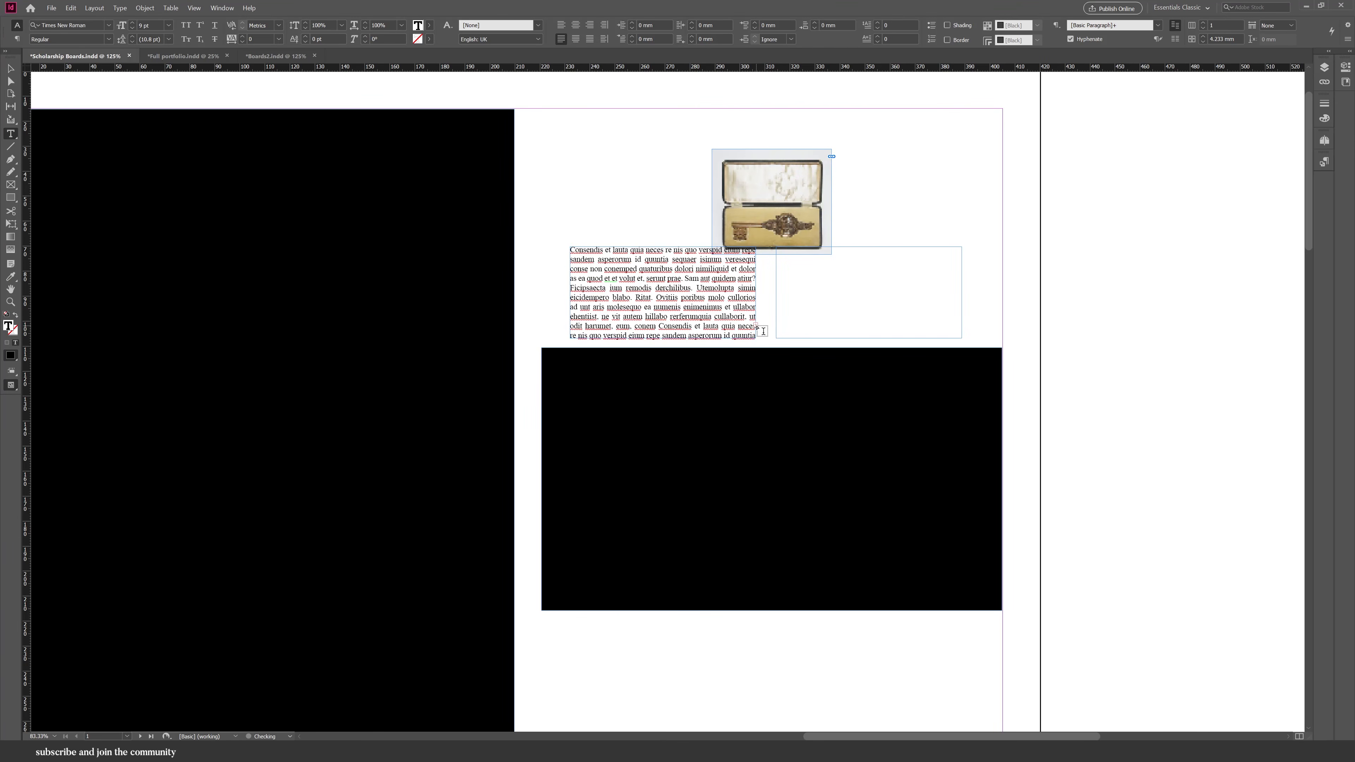
key(Escape)
click(756, 326)
click(844, 300)
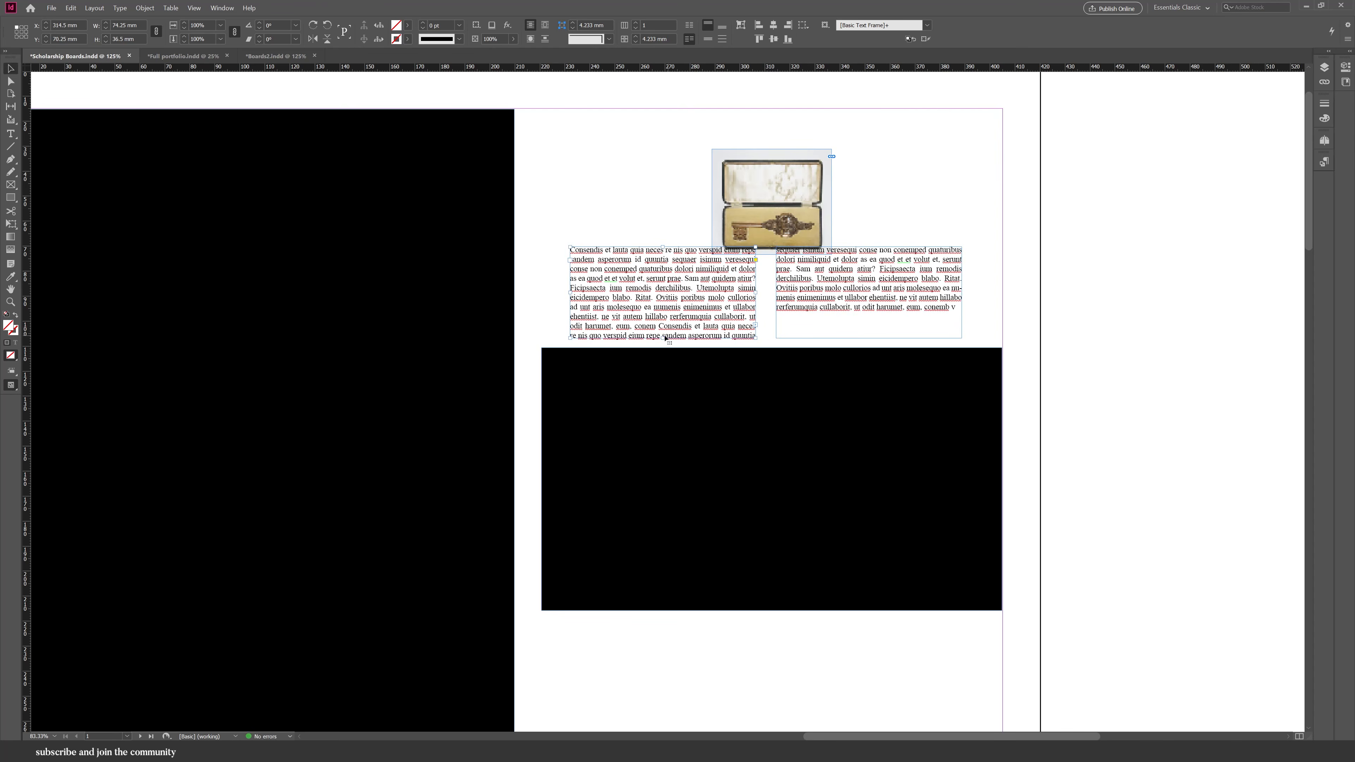
Resize the two threaded text frames to equal height and switch to preview mode.
drag(676, 331, 664, 331)
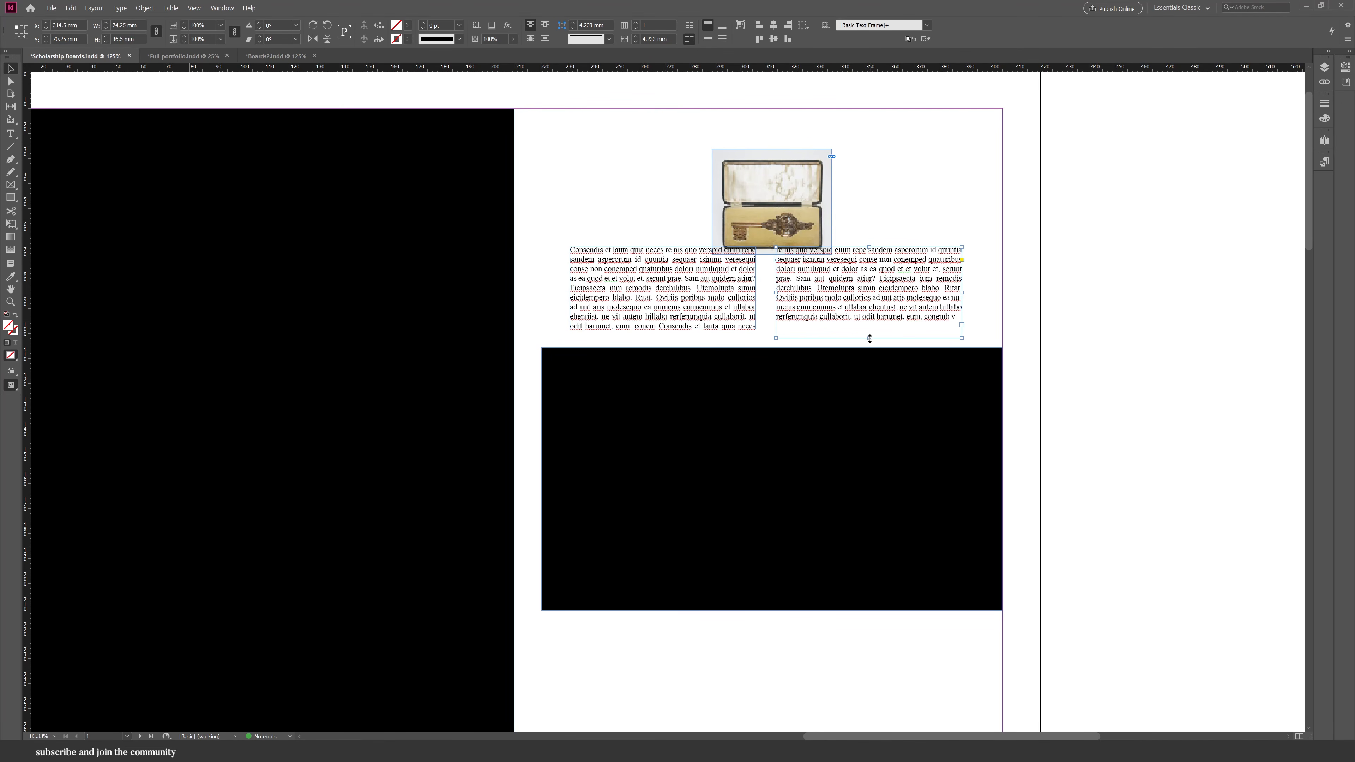
drag(869, 338, 870, 329)
click(863, 201)
key(w)
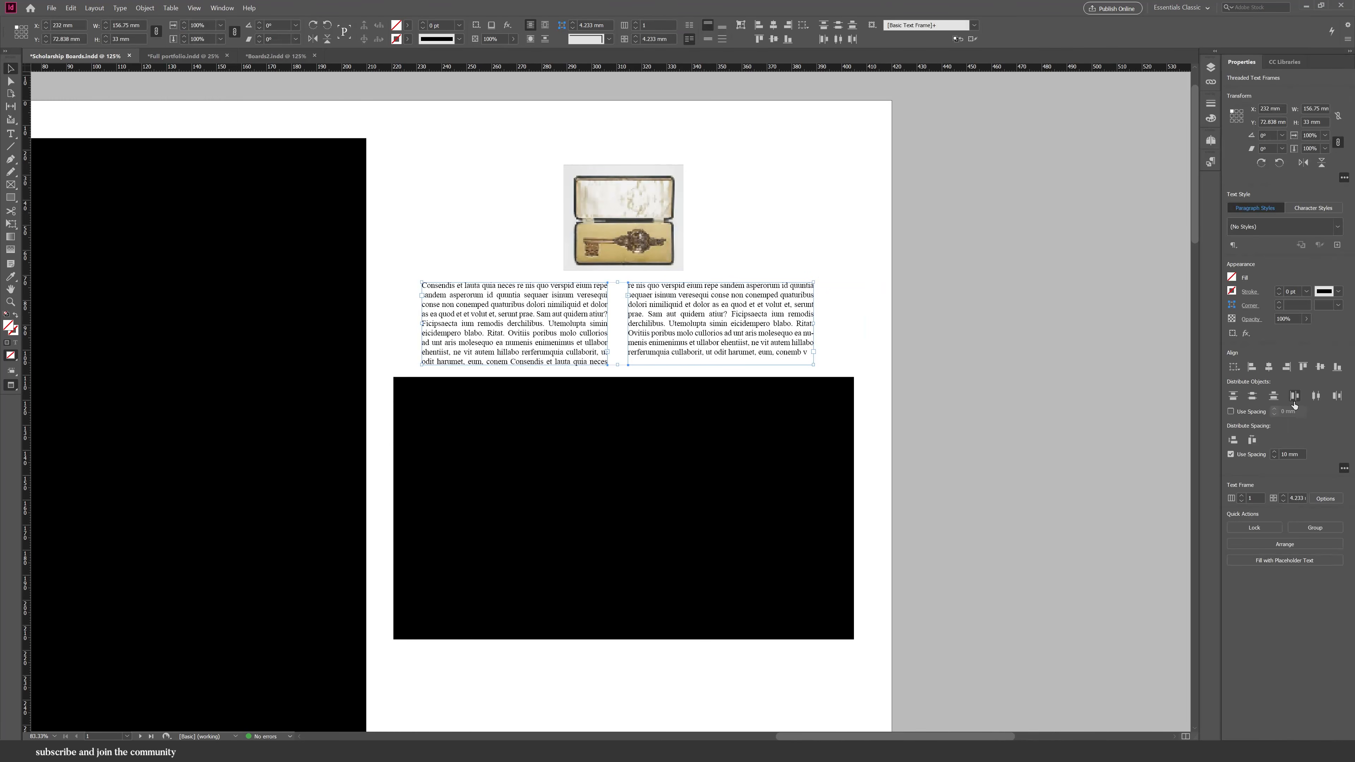
Turn off hyphenation for all the threaded body text.
double_click(711, 311)
key(ctrl+a)
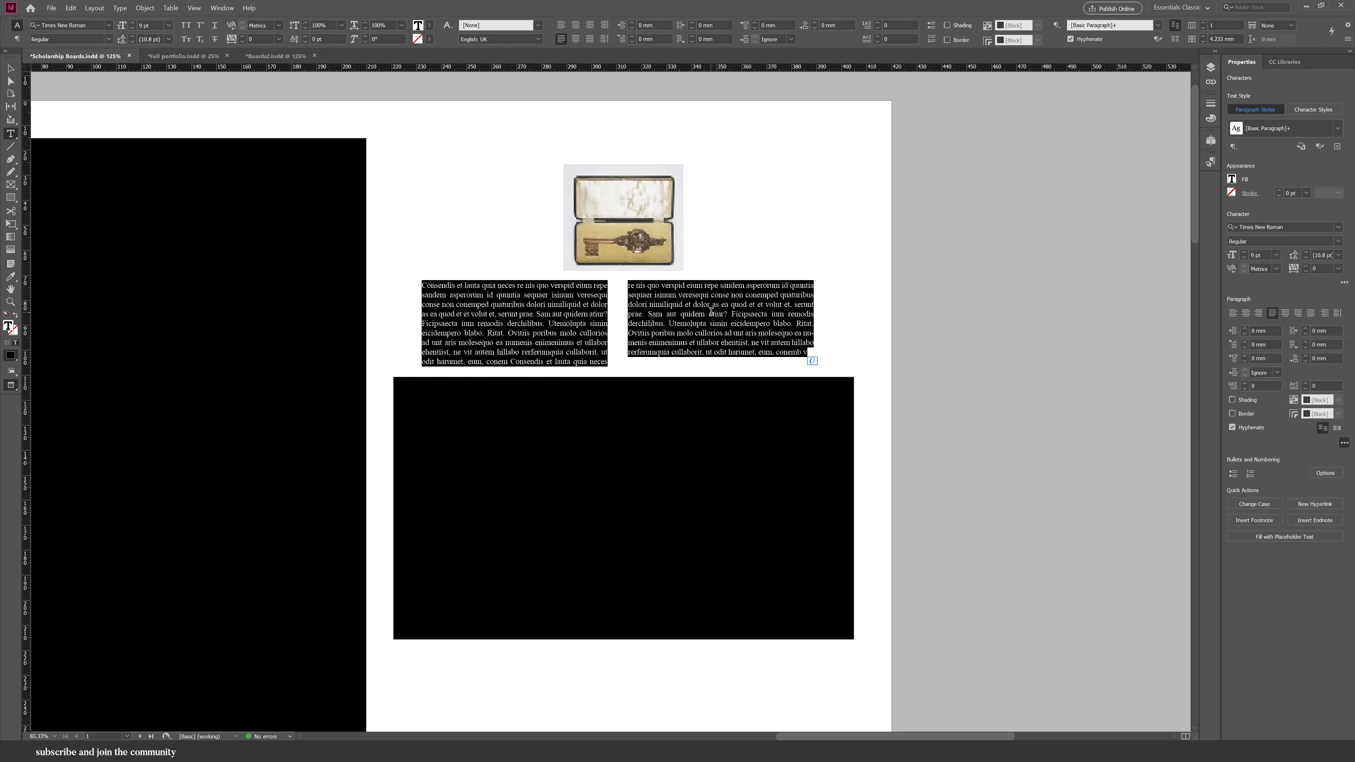
click(1230, 428)
click(874, 366)
Add a title text frame reading 'Artefact Implicit: An Archive for Birmingham City' above the key image.
scroll(525, 171, up, 2)
drag(527, 196, 824, 242)
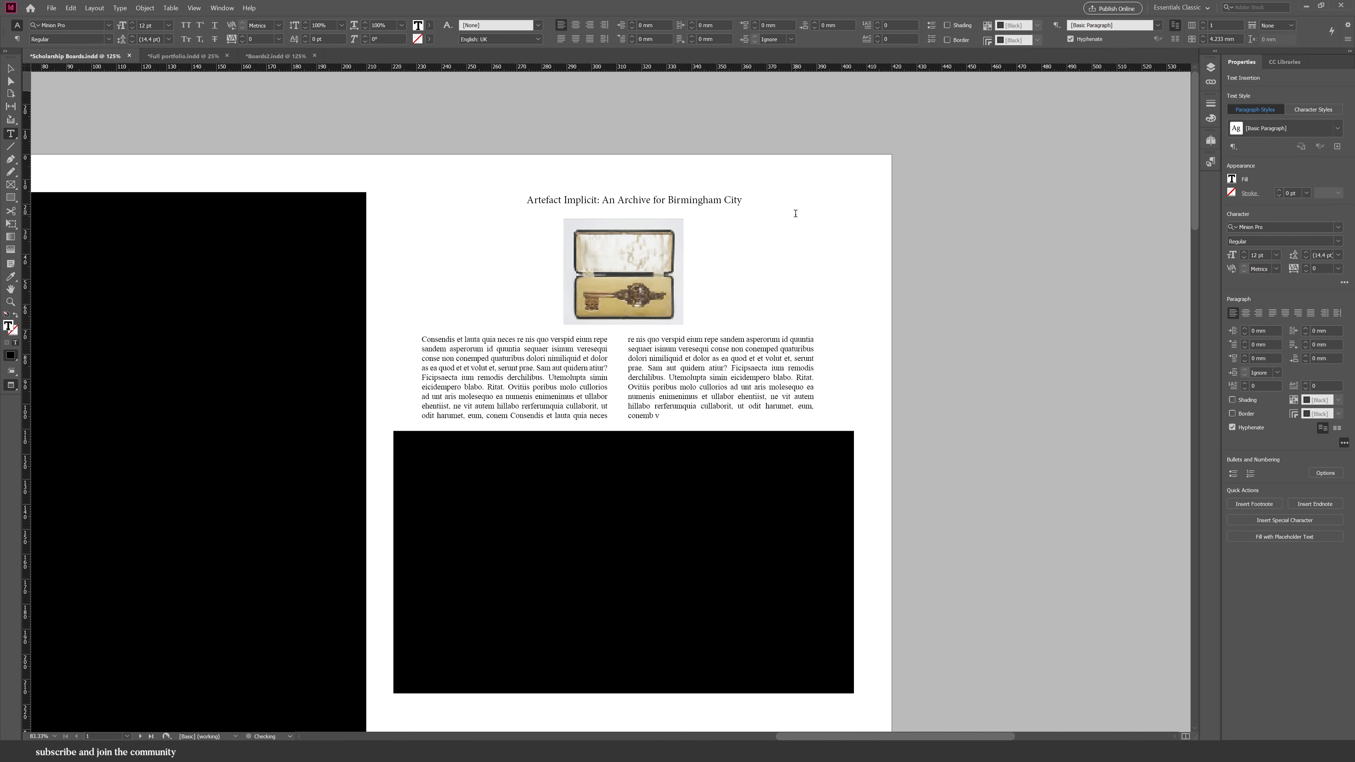
key(Escape)
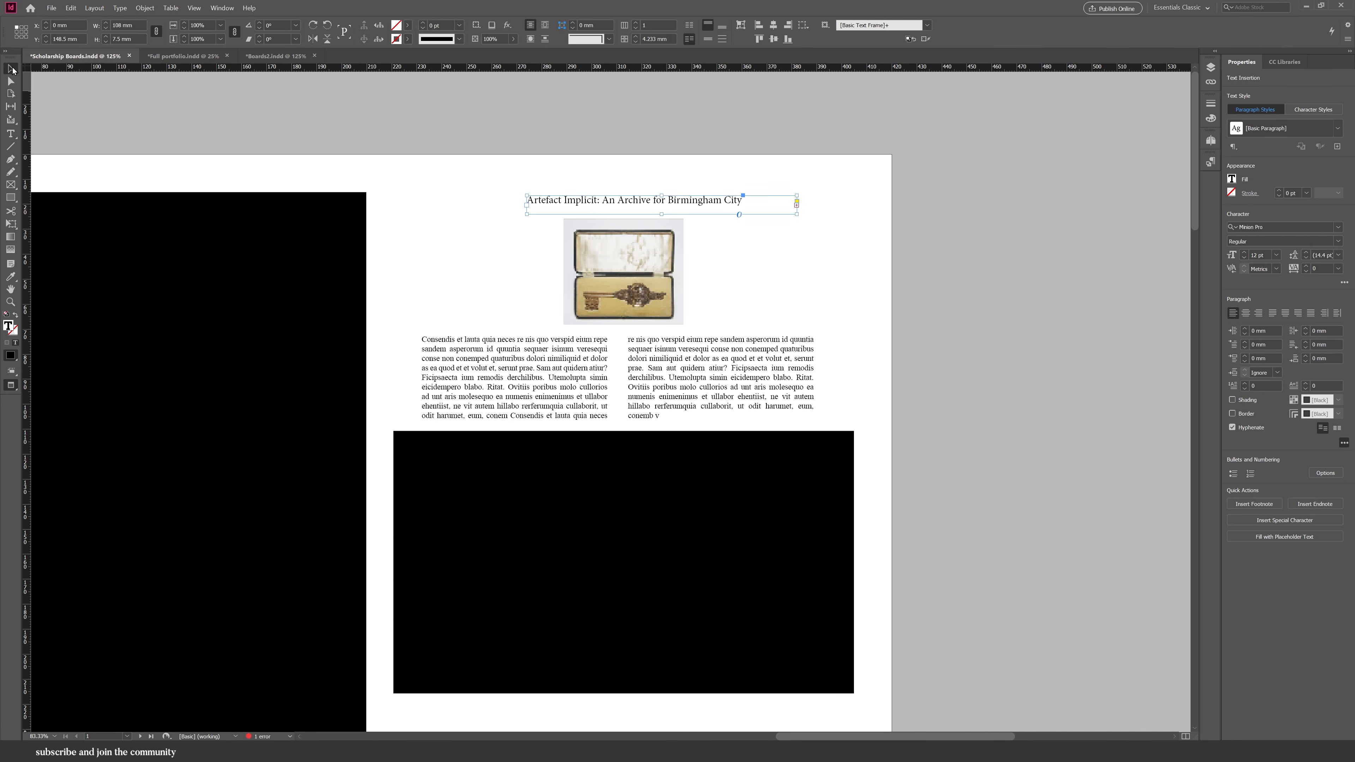
Move the title up, add the subtitle line 'From Context to Artefact to Concept' and centre both lines.
drag(662, 195, 661, 168)
double_click(622, 187)
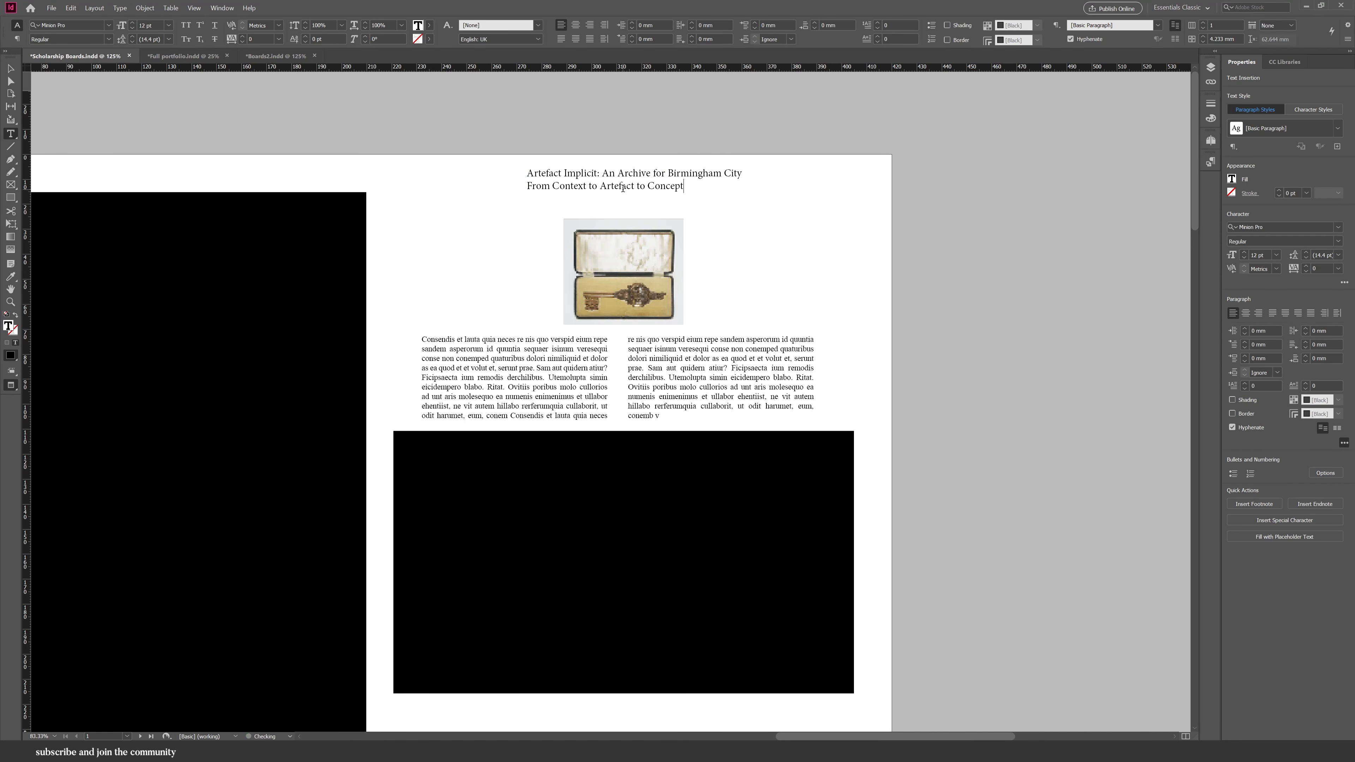
key(ctrl+a)
click(575, 25)
Set the title and subtitle font to Times New Roman.
triple_click(663, 172)
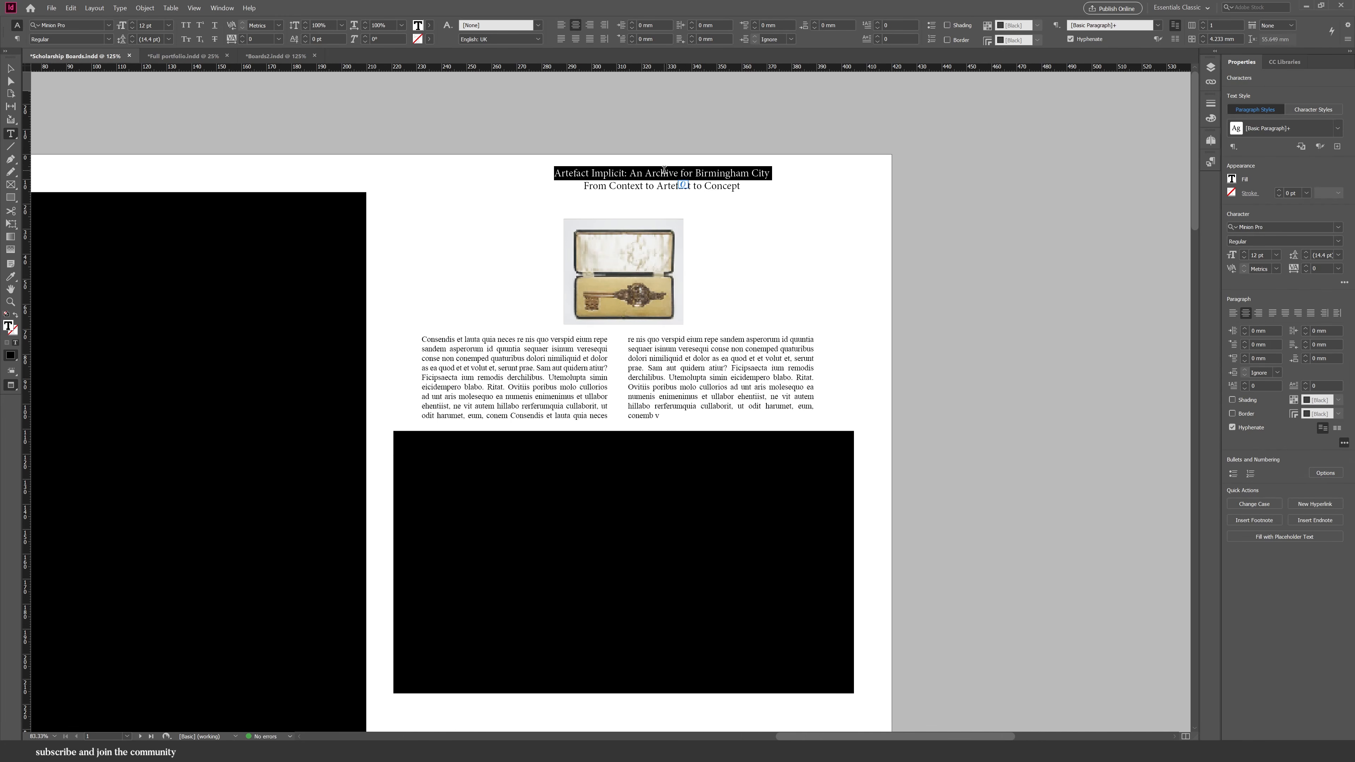
key(ctrl+a)
click(69, 25)
text(times)
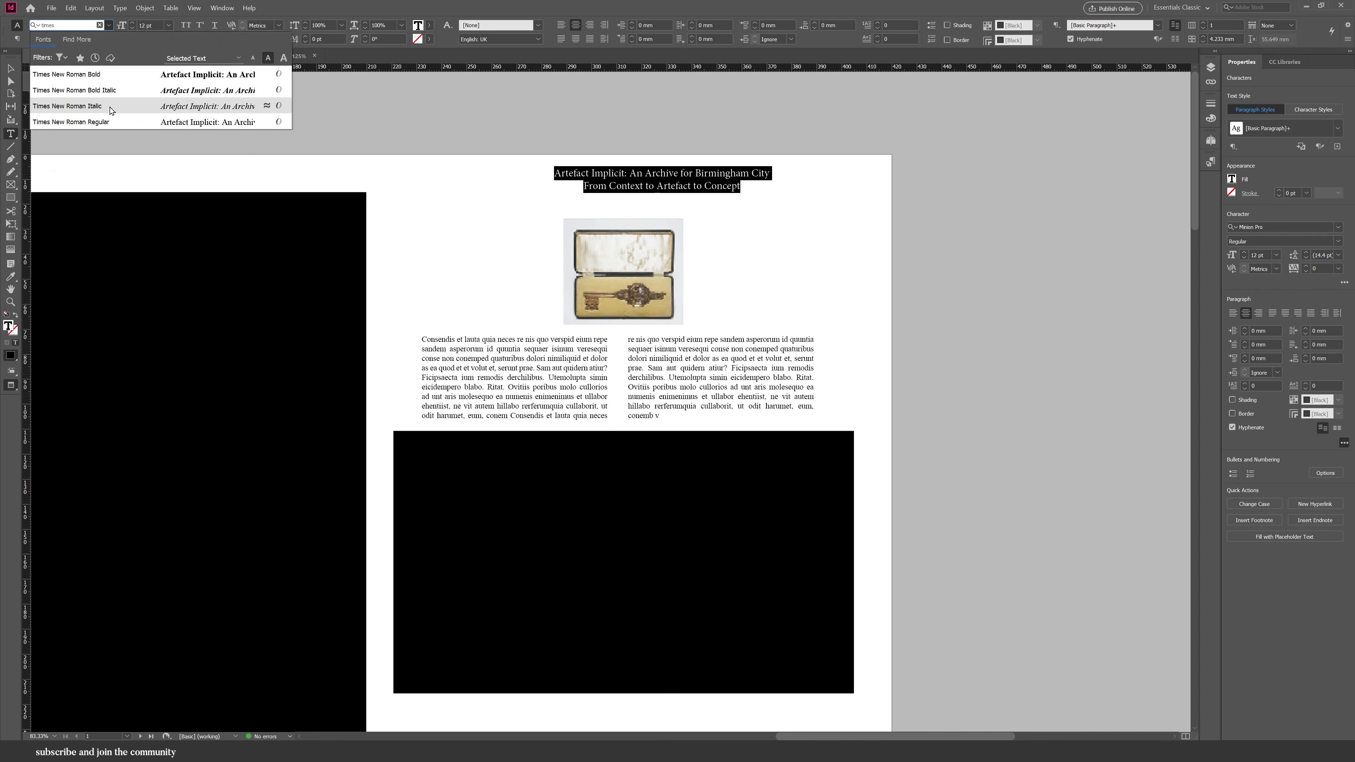
click(112, 122)
Make the first title line bold and move the title frame down just above the key image.
triple_click(612, 171)
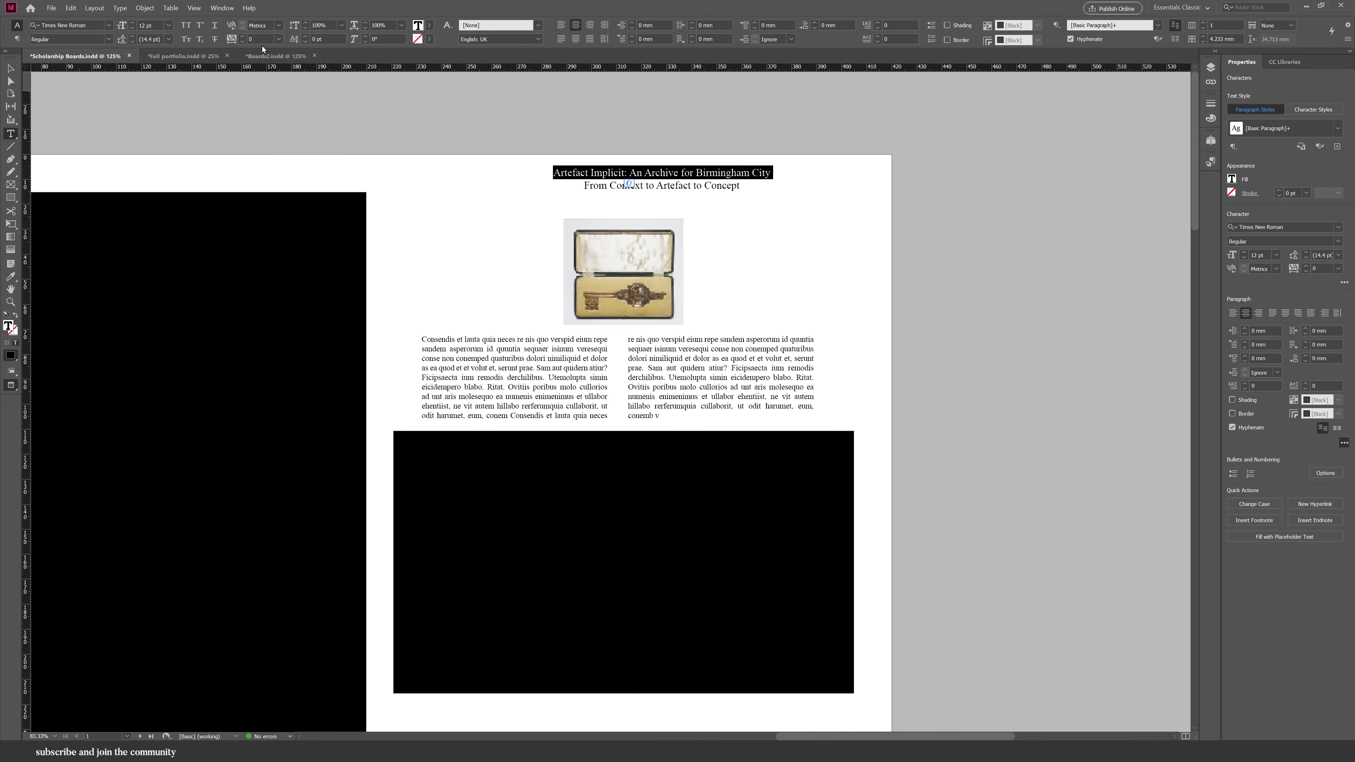
click(109, 39)
click(53, 74)
key(Escape)
drag(673, 192, 643, 208)
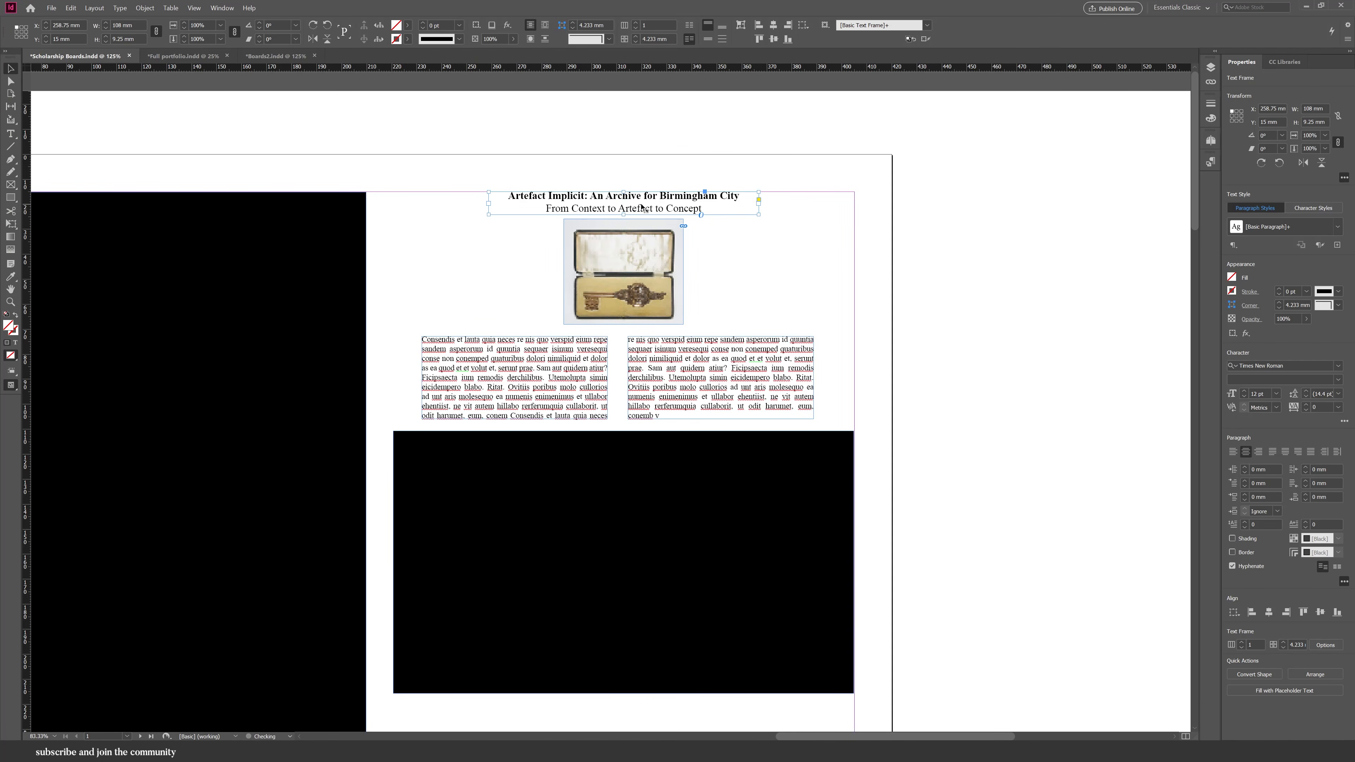
Group the two threaded body text frames.
key(ctrl+minus)
key(ctrl+minus)
right_click(556, 274)
click(629, 421)
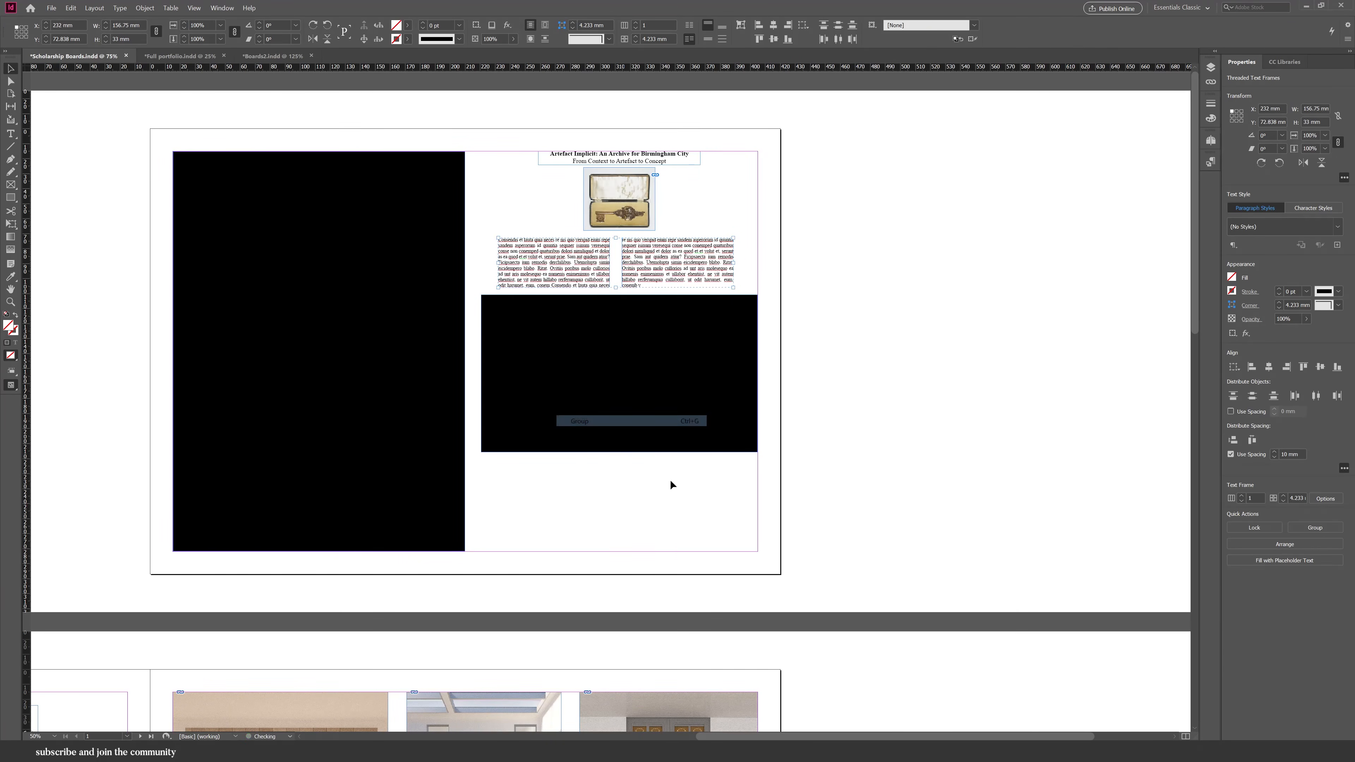
Centre the title, key image, body text and lower image horizontally on the right page, nudging the key image and text.
drag(705, 525, 538, 116)
click(720, 25)
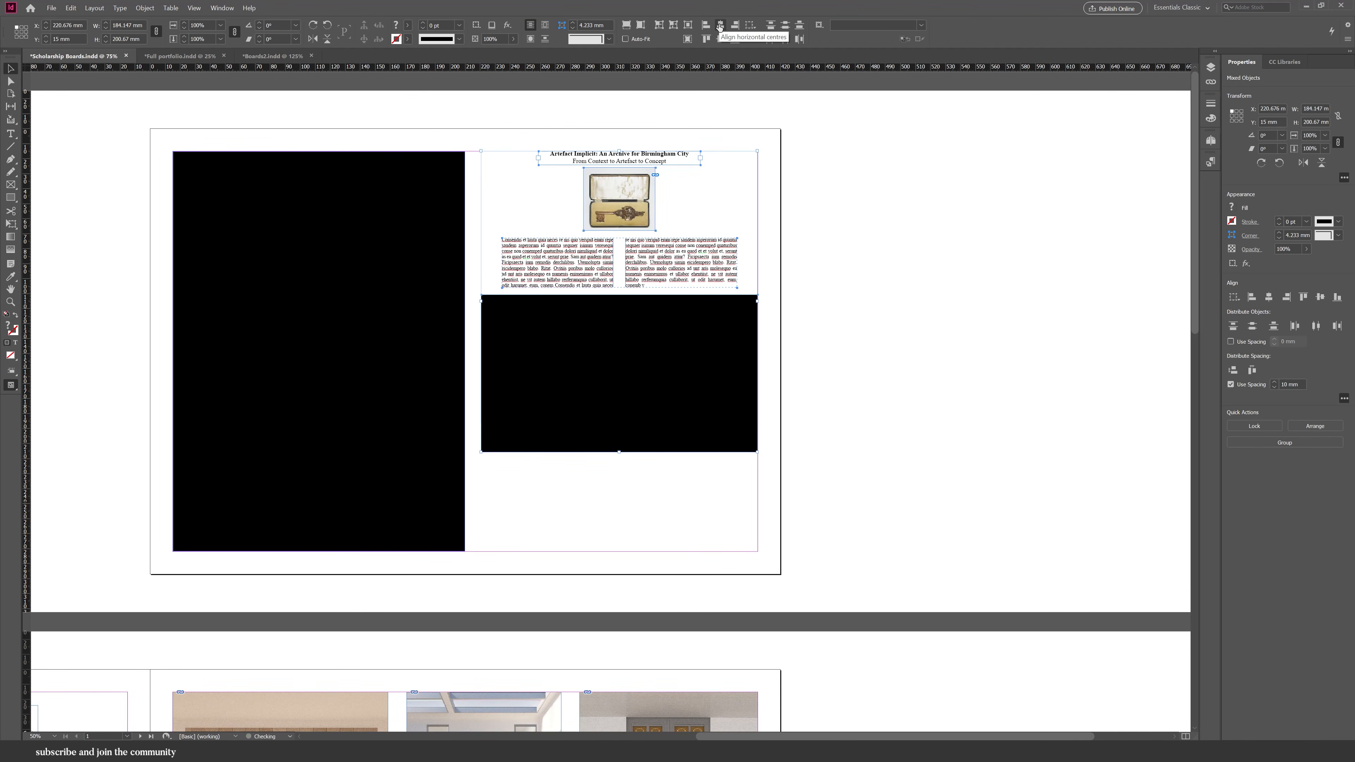
click(698, 200)
scroll(719, 141, up, 2)
click(596, 238)
drag(611, 188, 602, 196)
drag(576, 245, 577, 250)
click(873, 164)
scroll(874, 163, down, 2)
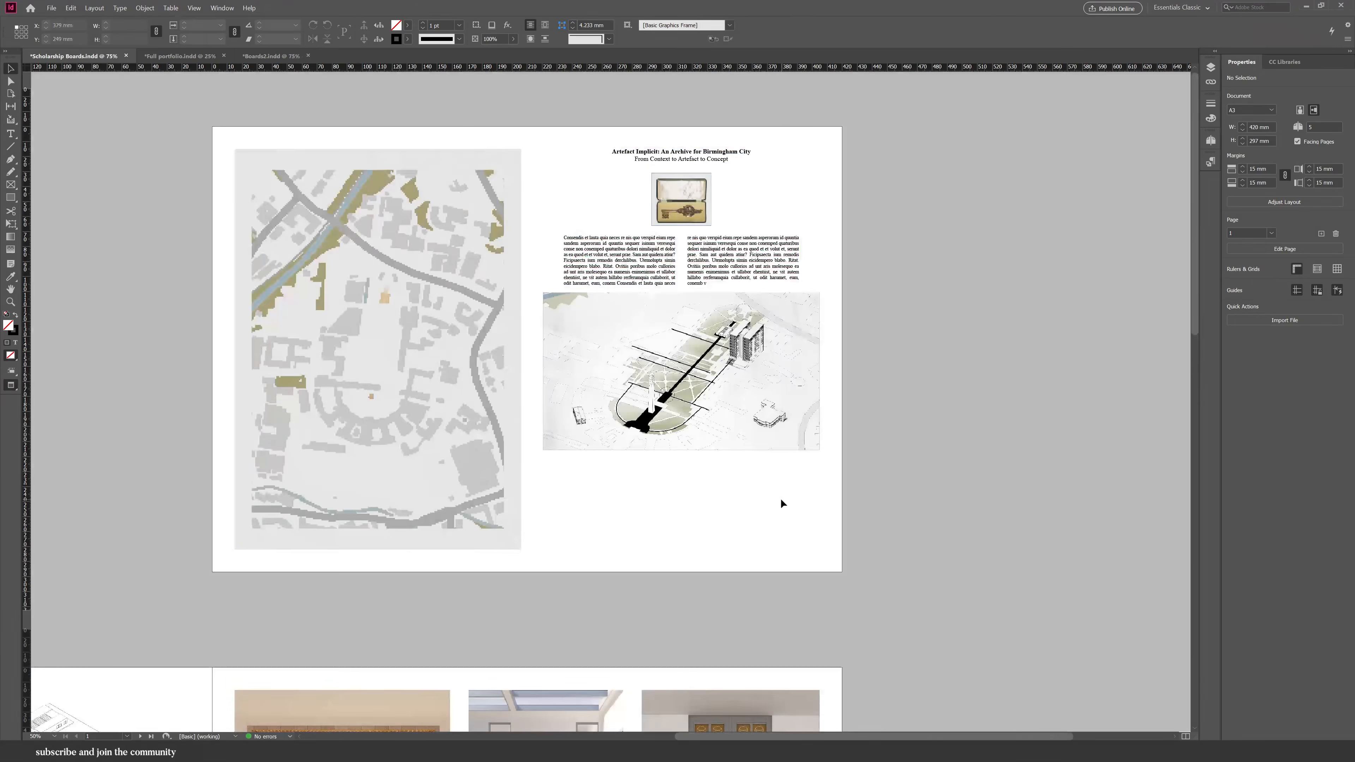
Select both body text columns and distribute their horizontal spacing.
click(706, 261)
double_click(706, 261)
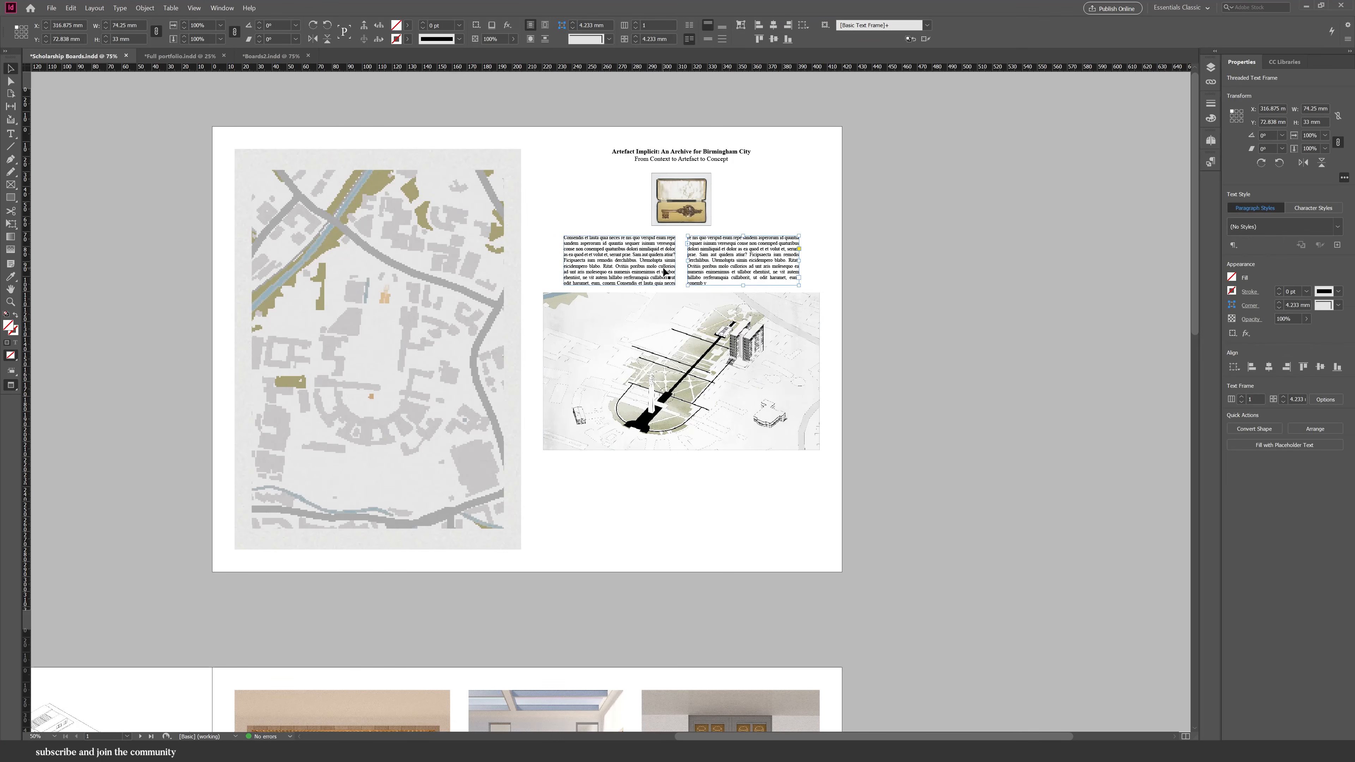
shift+click(664, 270)
click(1252, 439)
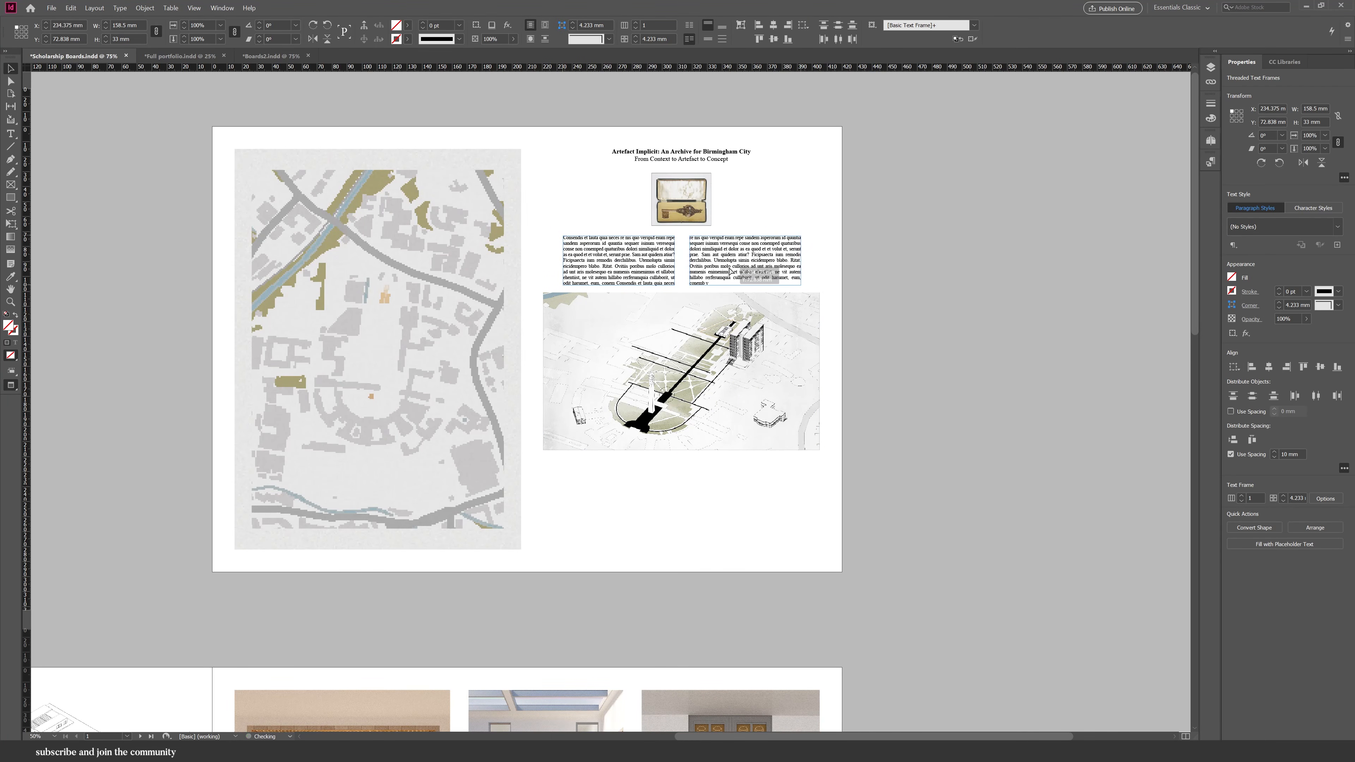
Distribute the title, key image, body text and axonometric image vertically with 10 mm spacing.
click(705, 380)
shift+click(734, 267)
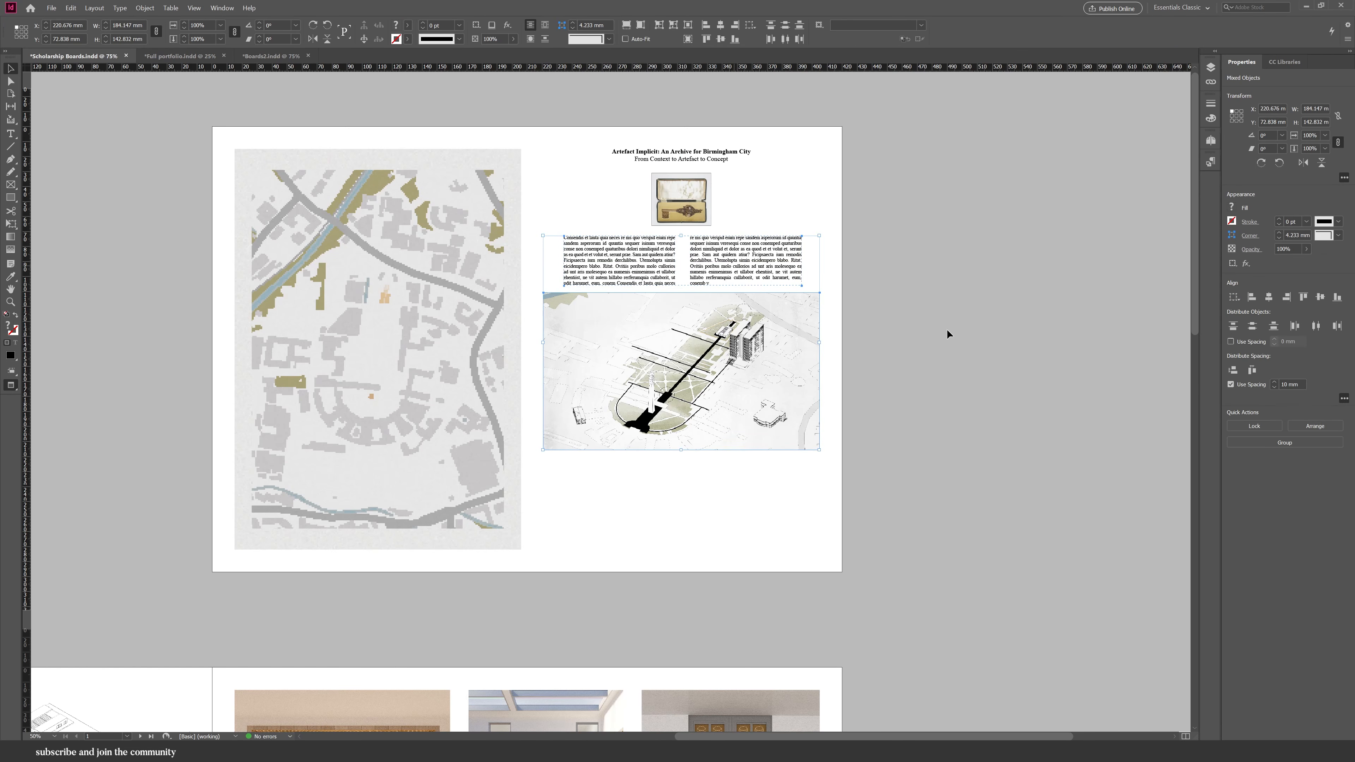
click(1233, 370)
shift+click(693, 185)
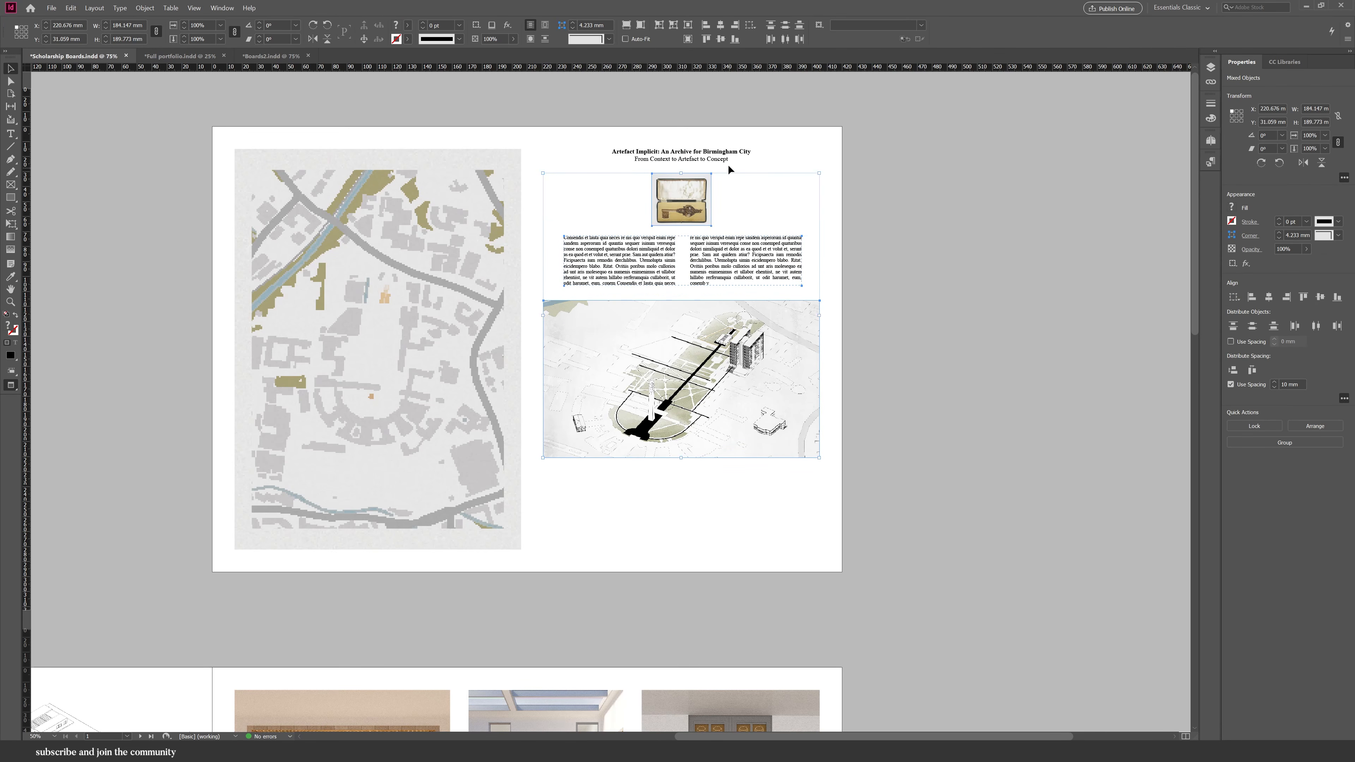
shift+click(708, 159)
click(1232, 370)
Set a 10 mm horizontal gap between the map and the right-page content.
click(745, 498)
click(678, 432)
shift+click(442, 376)
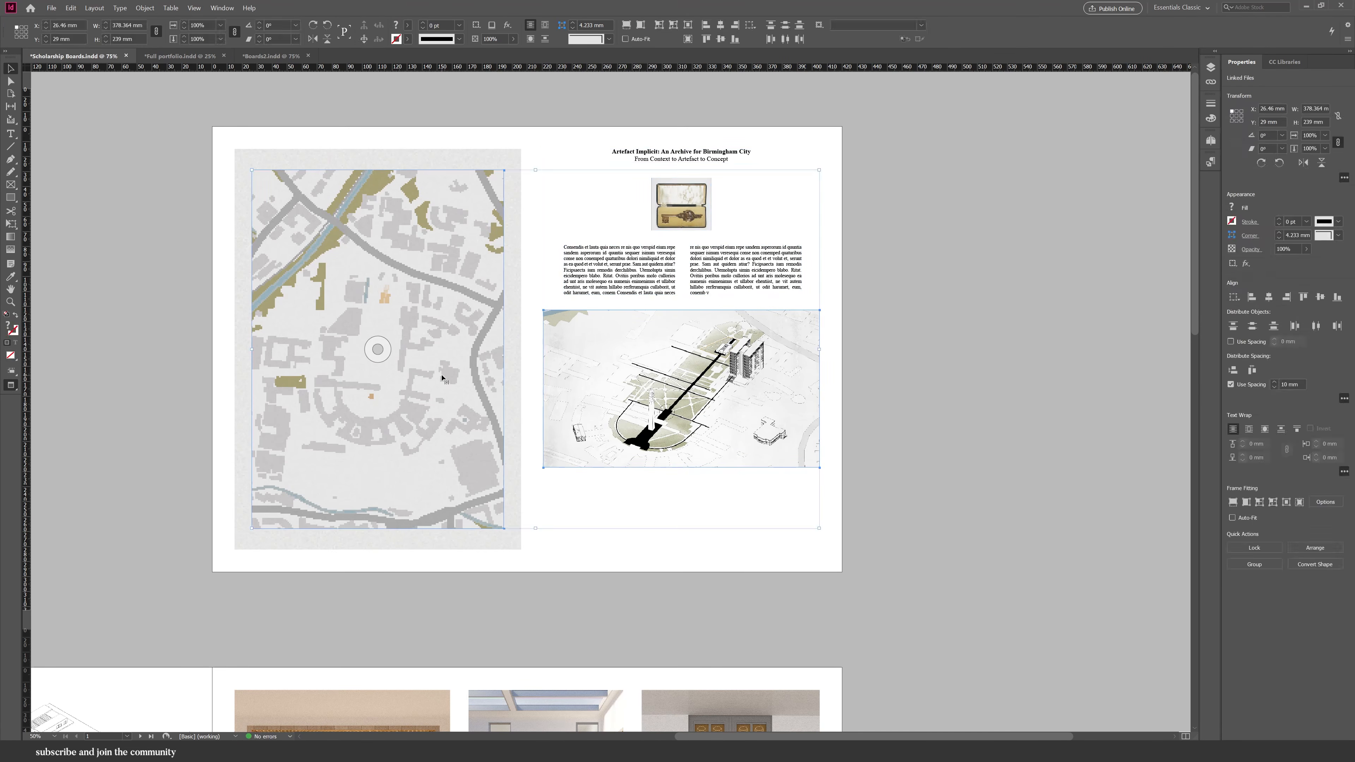
click(557, 389)
click(568, 505)
click(570, 446)
shift+click(517, 418)
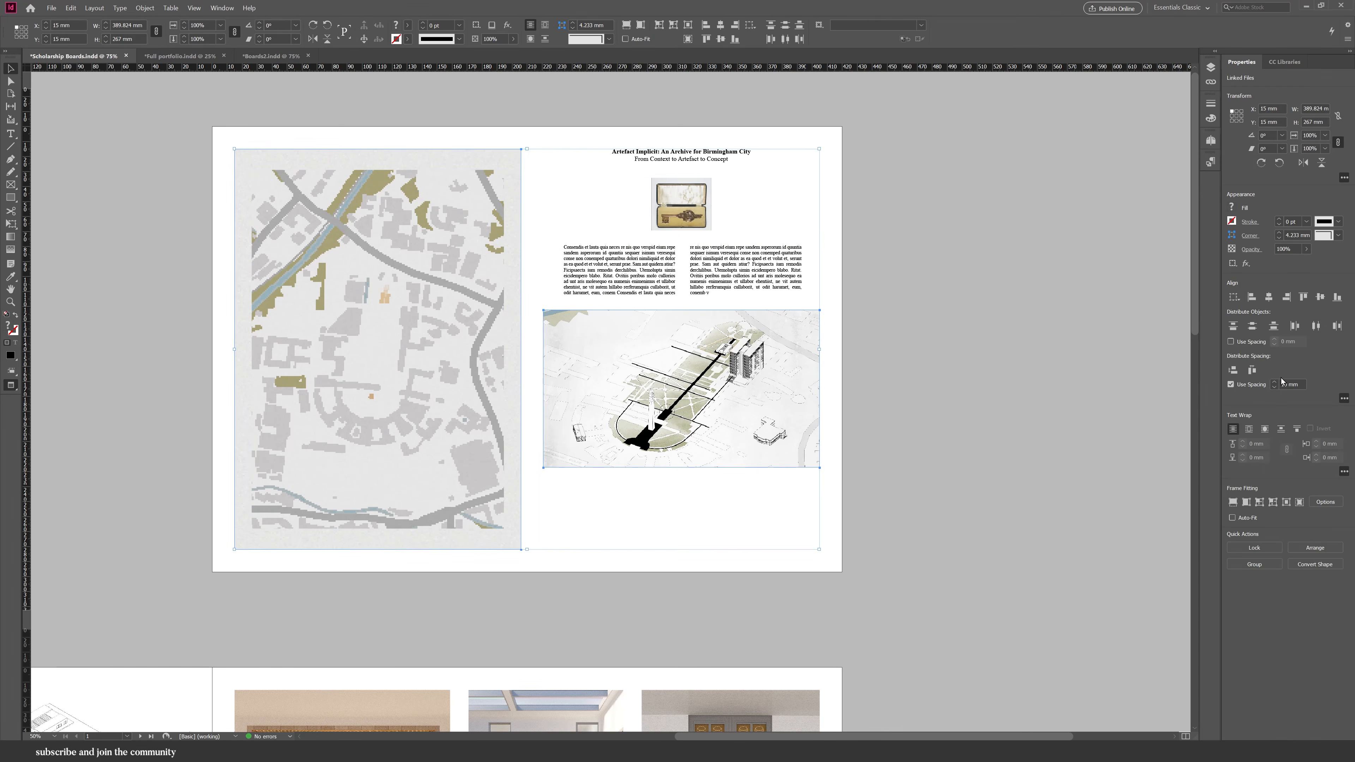
click(1251, 369)
Stretch the axonometric image's right edge out to the page margin, checking the result in preview.
click(886, 400)
key(w)
click(801, 430)
drag(812, 389, 821, 389)
click(677, 389)
click(626, 25)
click(873, 376)
key(w)
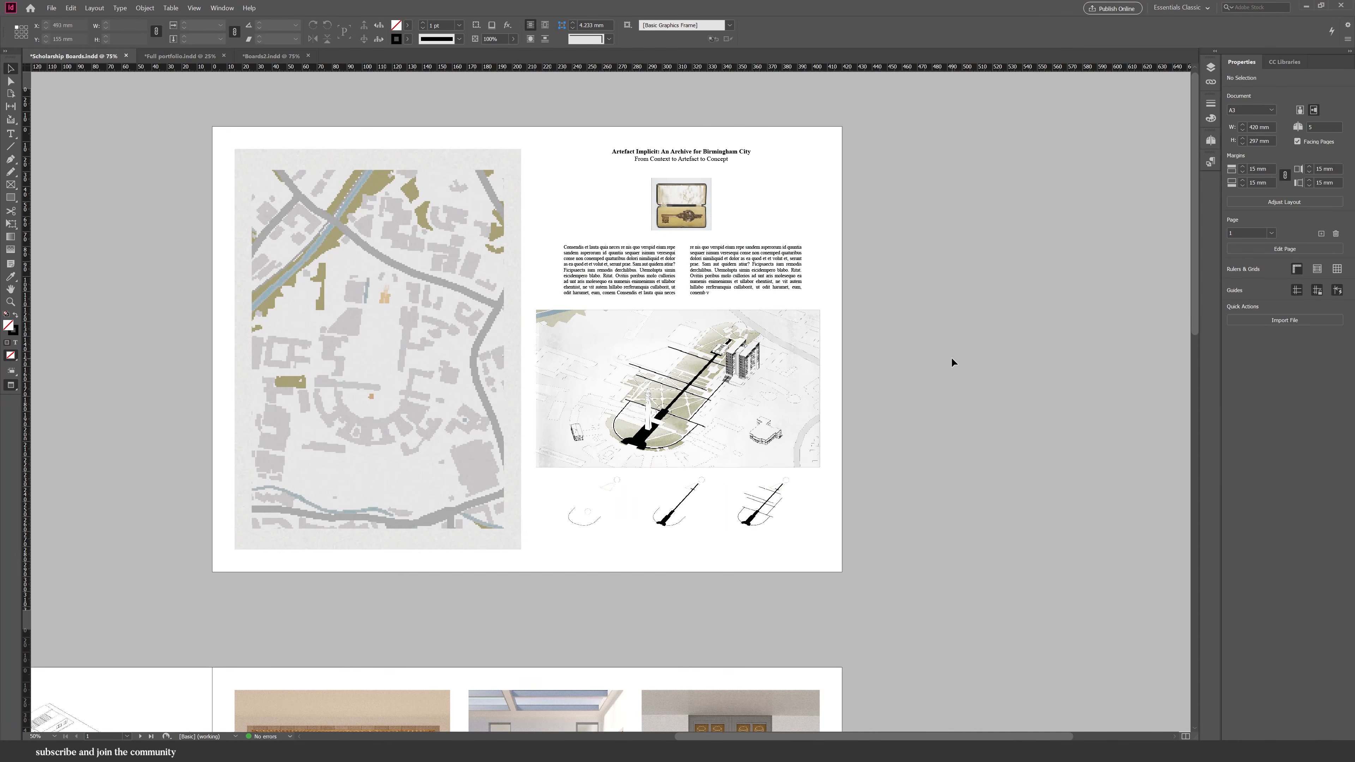
Paste the title and body text block onto the second spread's left page above the plan drawing.
scroll(960, 360, down, 2)
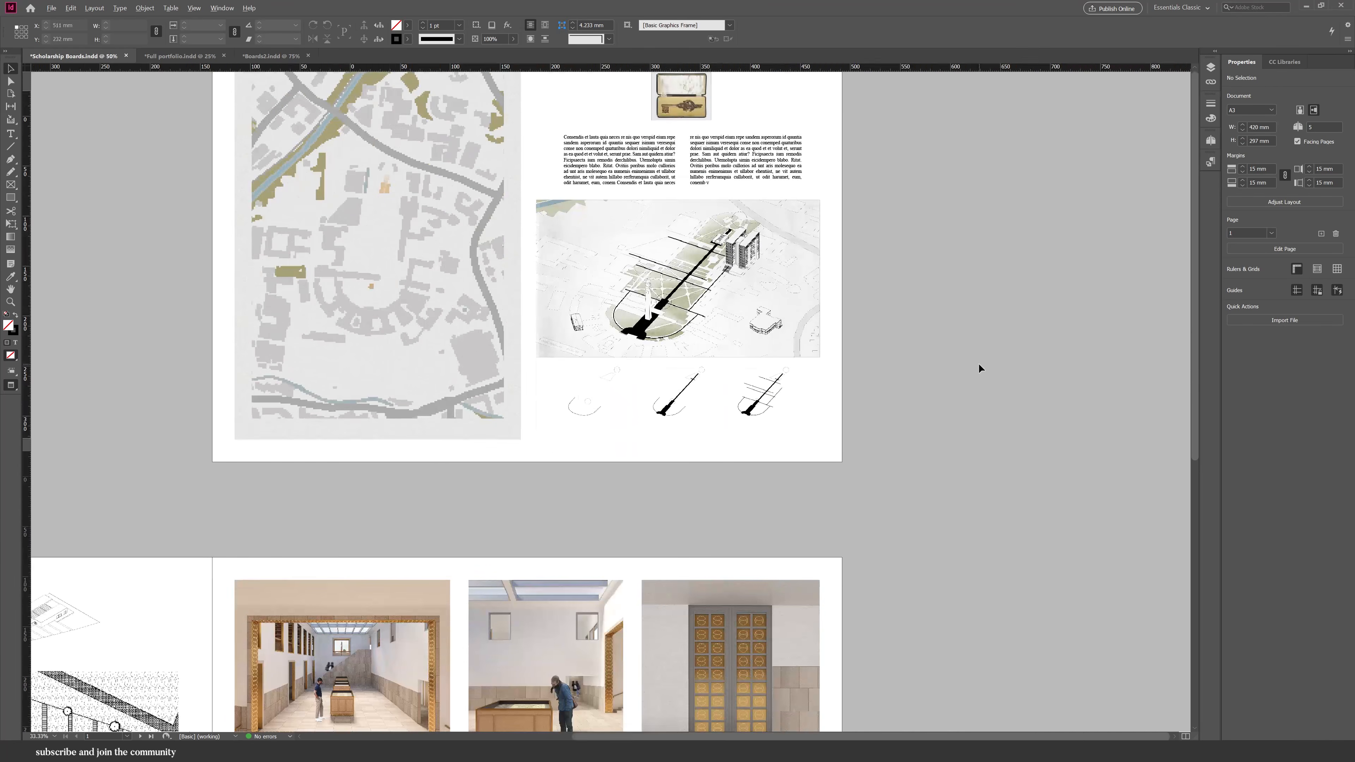
key(ctrl+minus)
scroll(978, 364, down, 4)
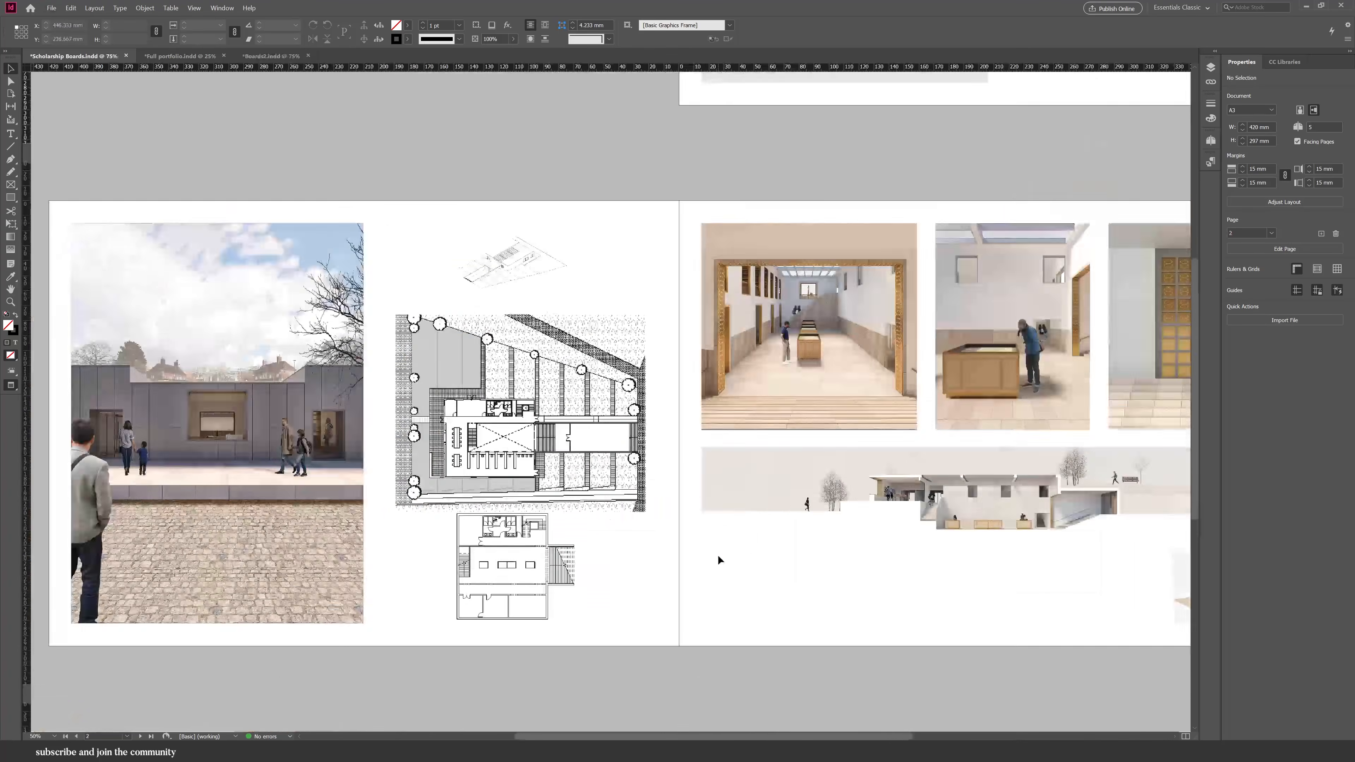
scroll(718, 555, down, 2)
scroll(717, 554, up, 3)
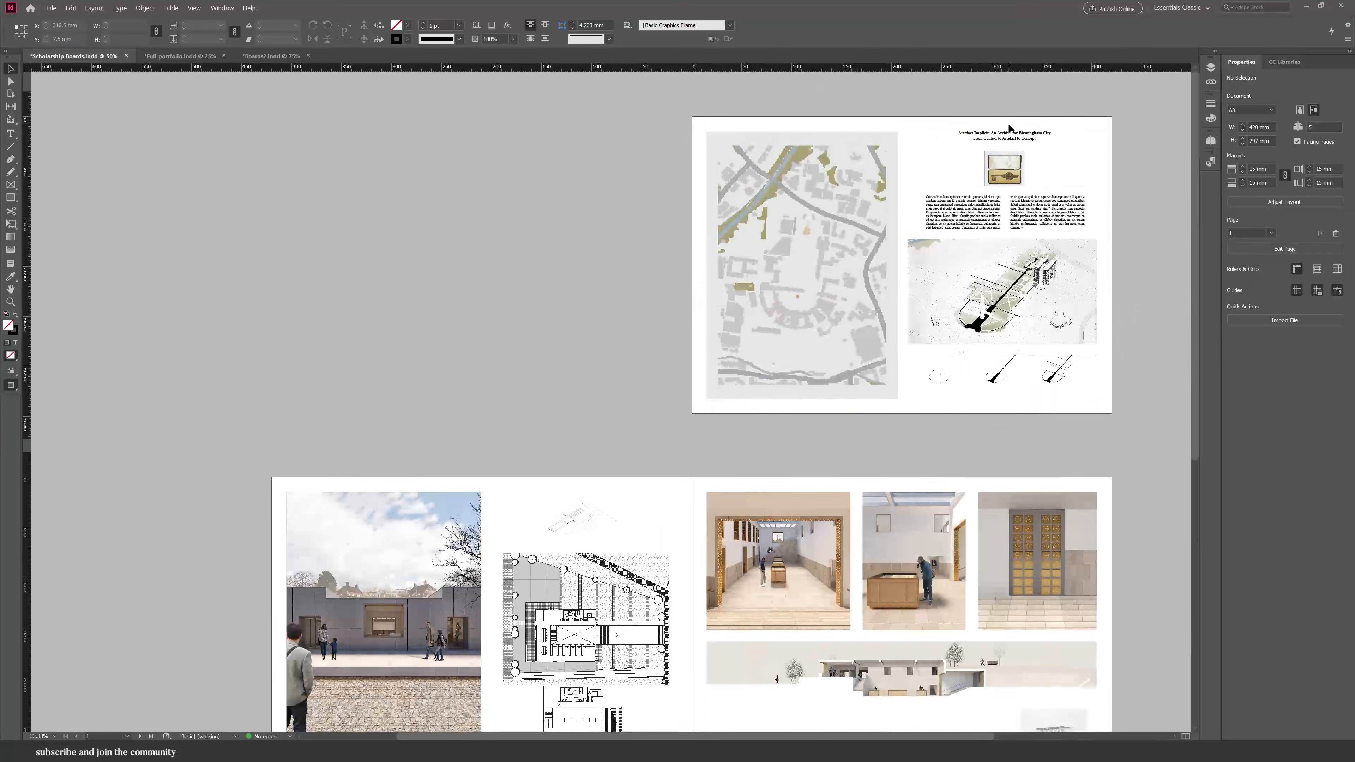
click(999, 208)
scroll(607, 305, down, 4)
click(612, 307)
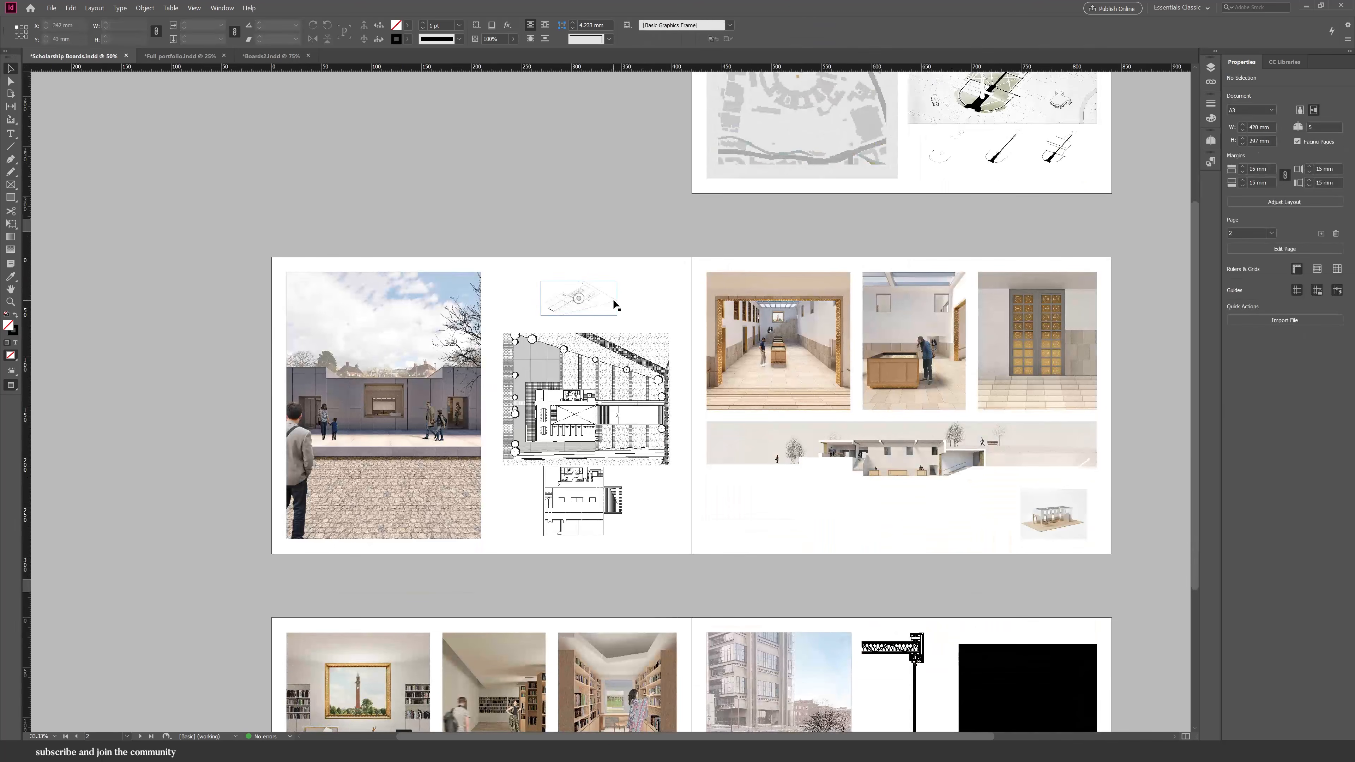
key(w)
scroll(614, 301, up, 1)
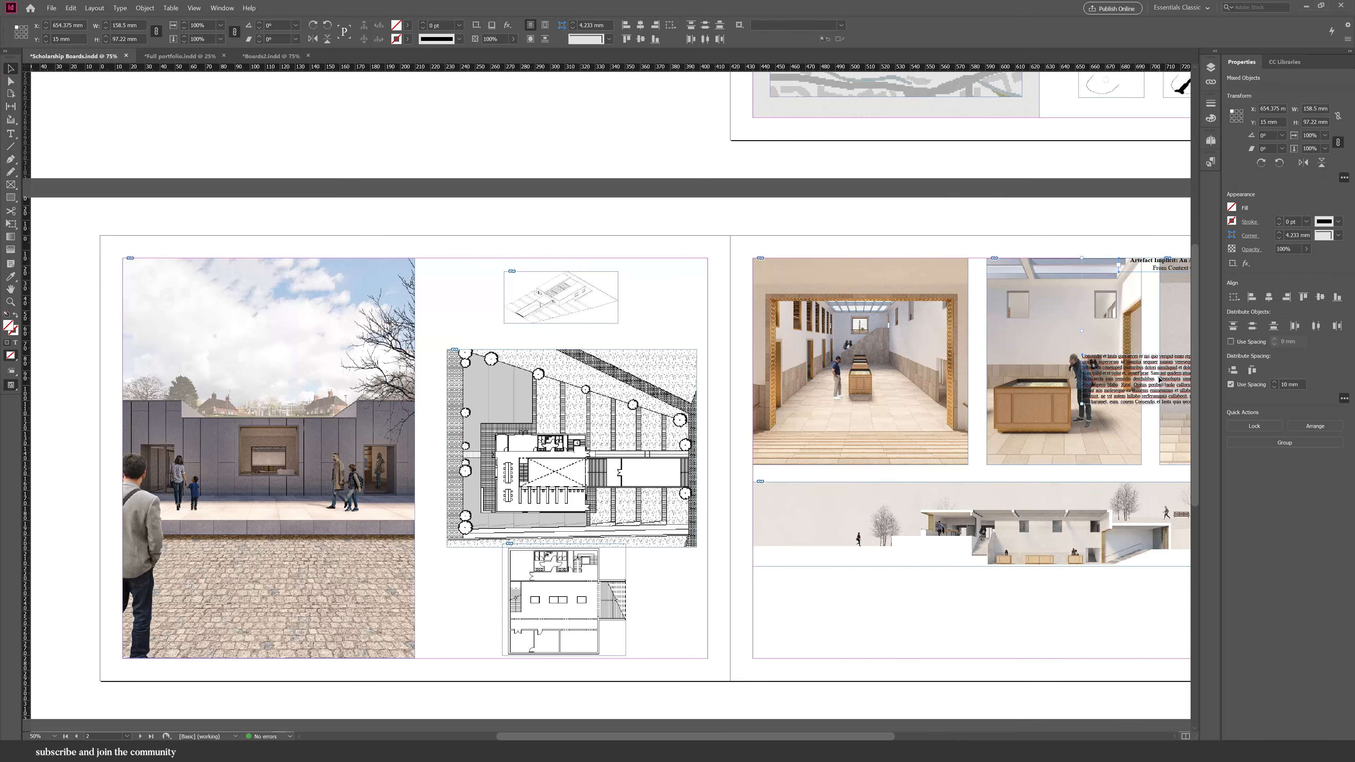
key(ctrl+v)
drag(572, 447, 630, 366)
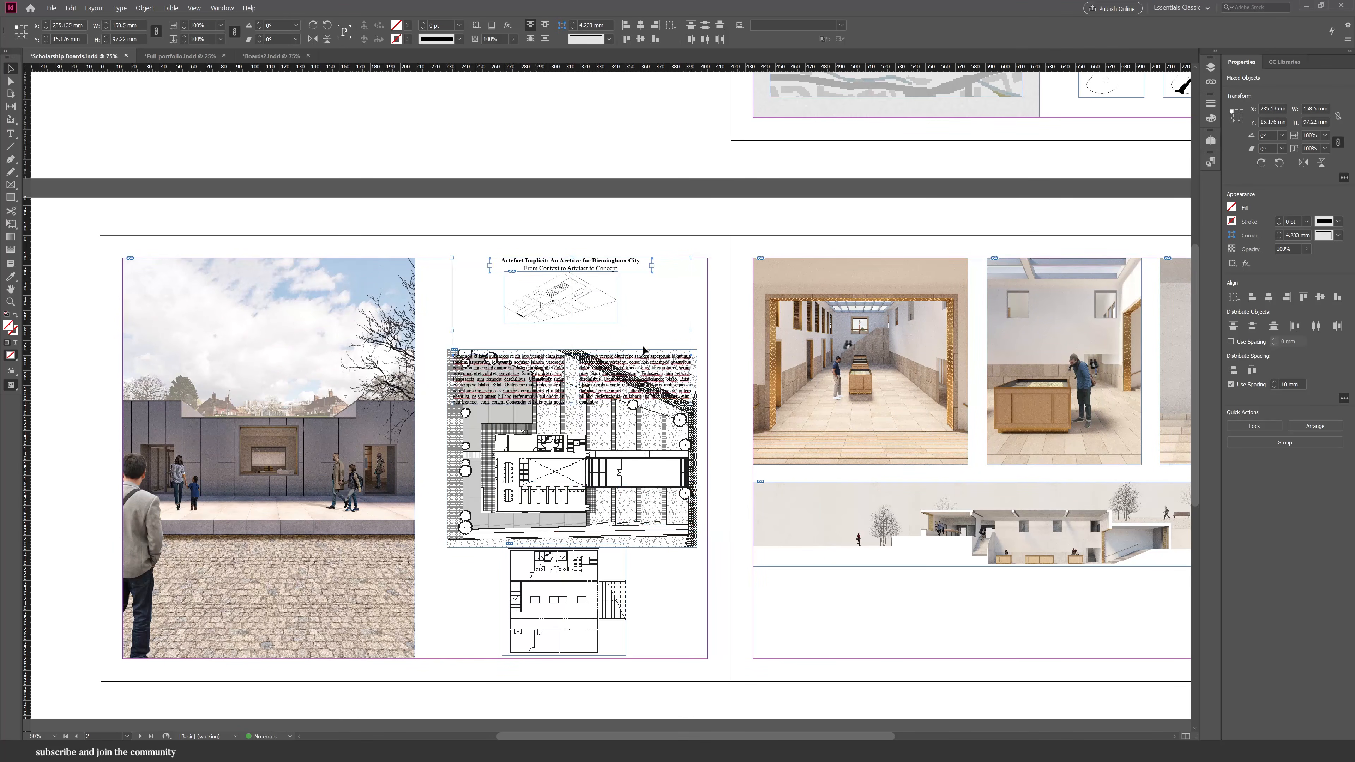
Move the plan drawings down below the body text and shift the small axonometric under the title.
click(653, 551)
click(598, 321)
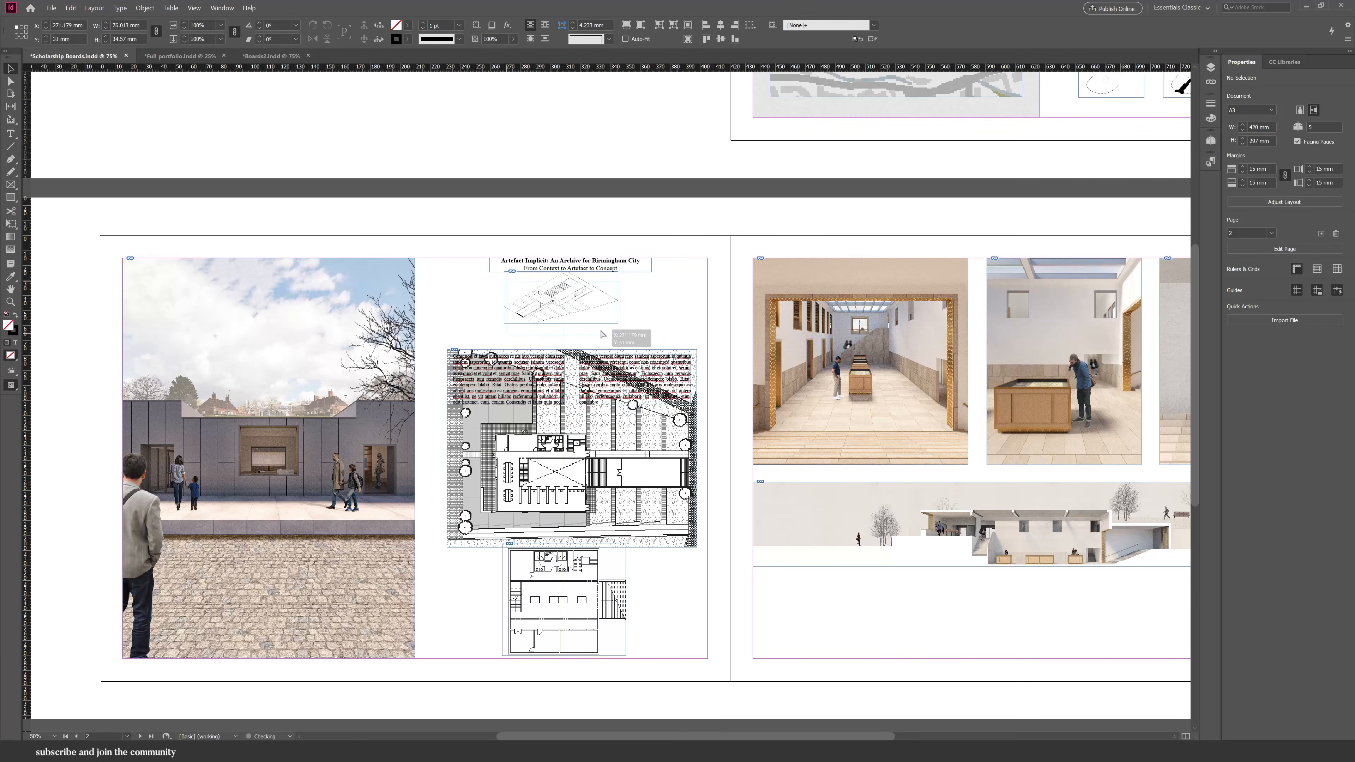
click(674, 502)
shift+click(612, 579)
drag(596, 548, 596, 641)
click(596, 416)
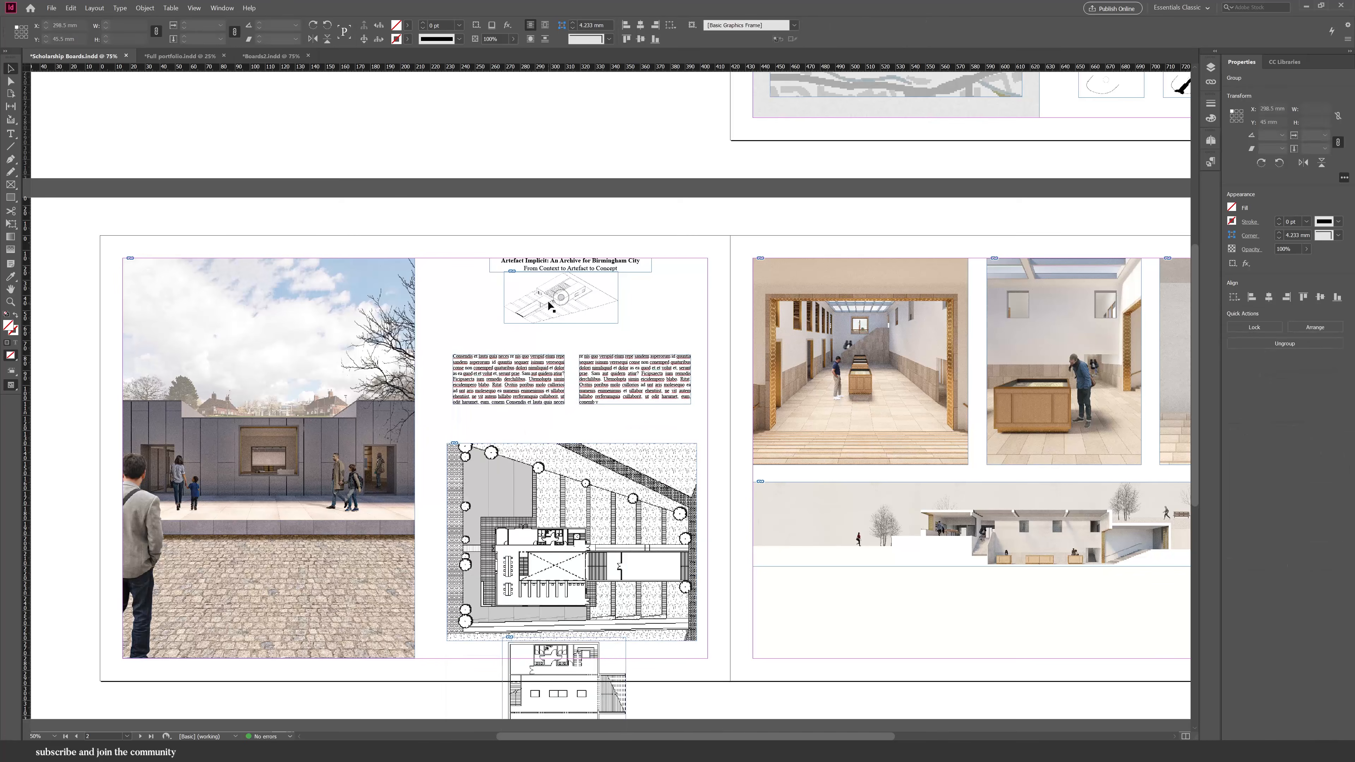
drag(548, 304, 548, 321)
click(626, 300)
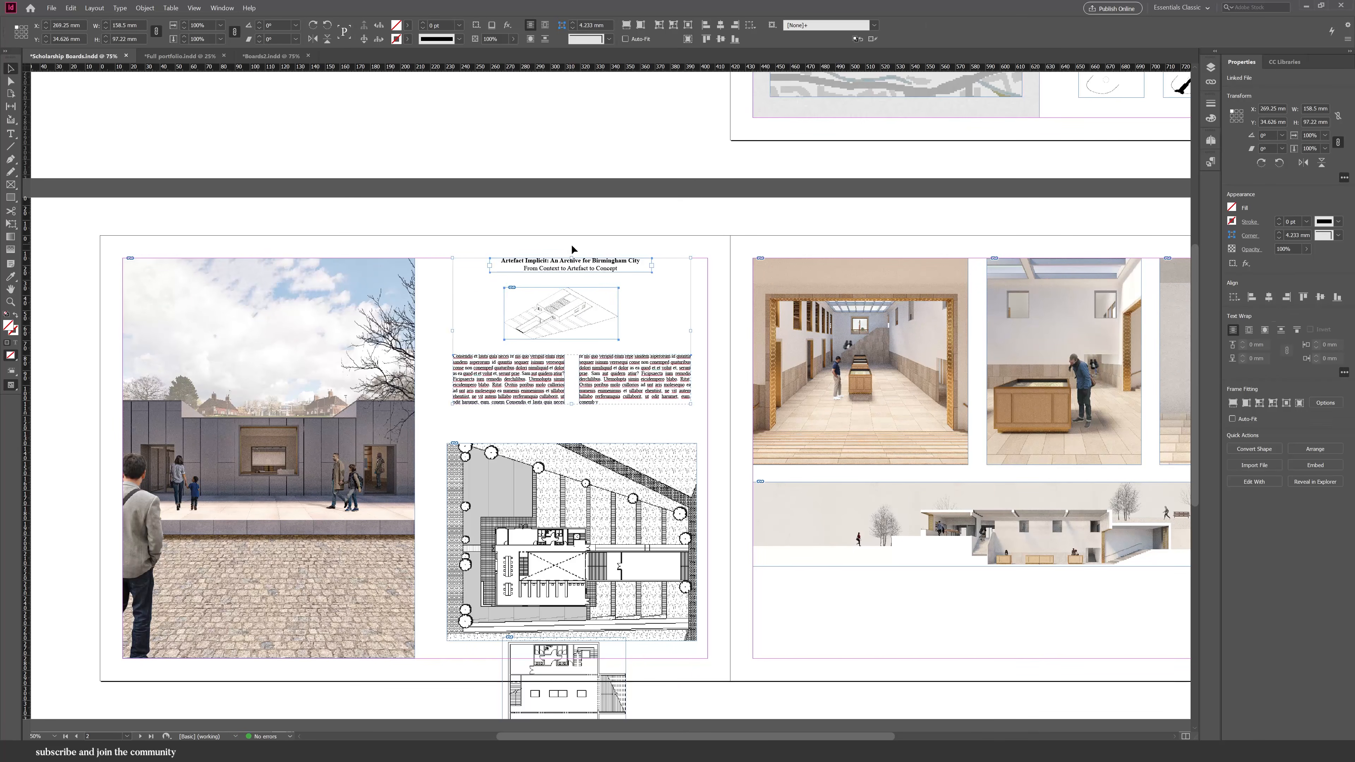
Widen the plan drawing frame to the column width, reposition the drawing inside it and crop its bottom edge.
scroll(729, 406, down, 1)
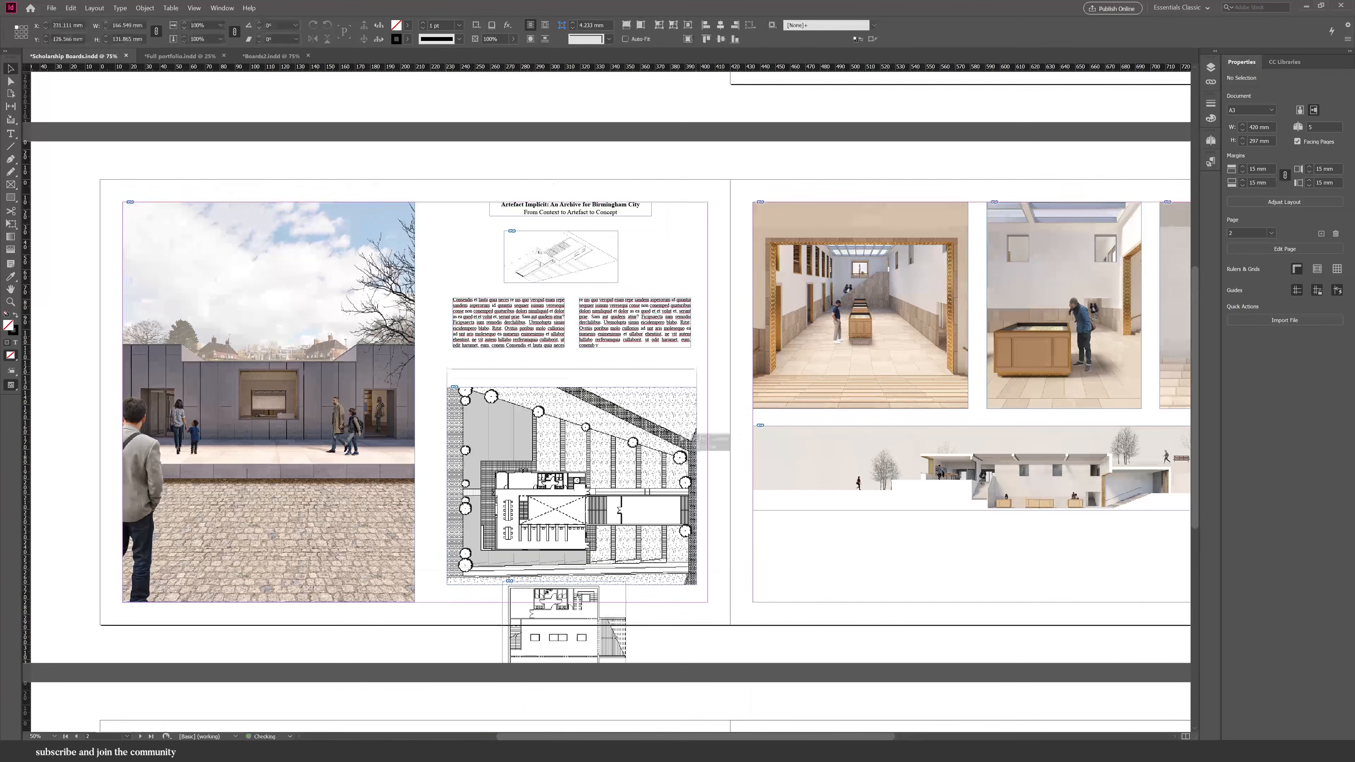
drag(471, 482, 454, 456)
drag(679, 462, 707, 470)
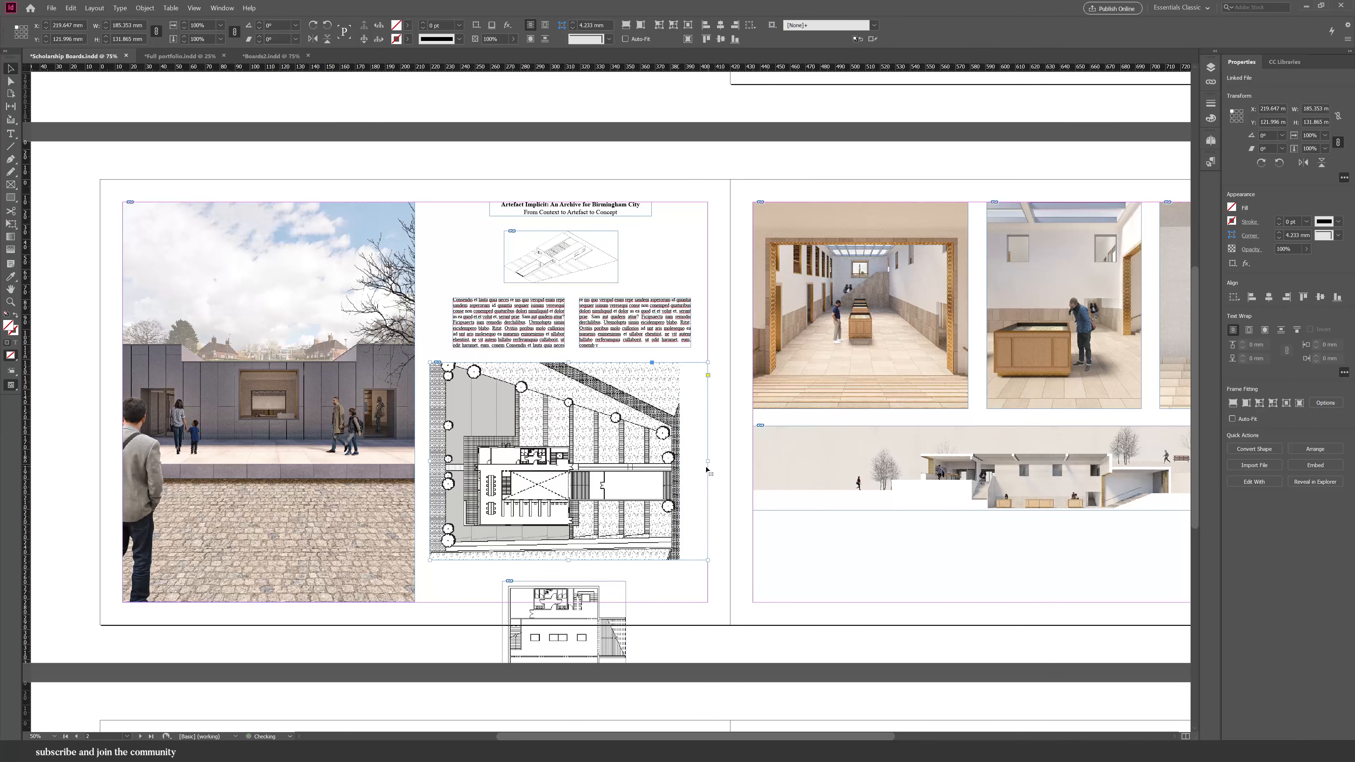
click(640, 28)
click(626, 27)
double_click(660, 523)
drag(659, 522, 631, 490)
click(620, 560)
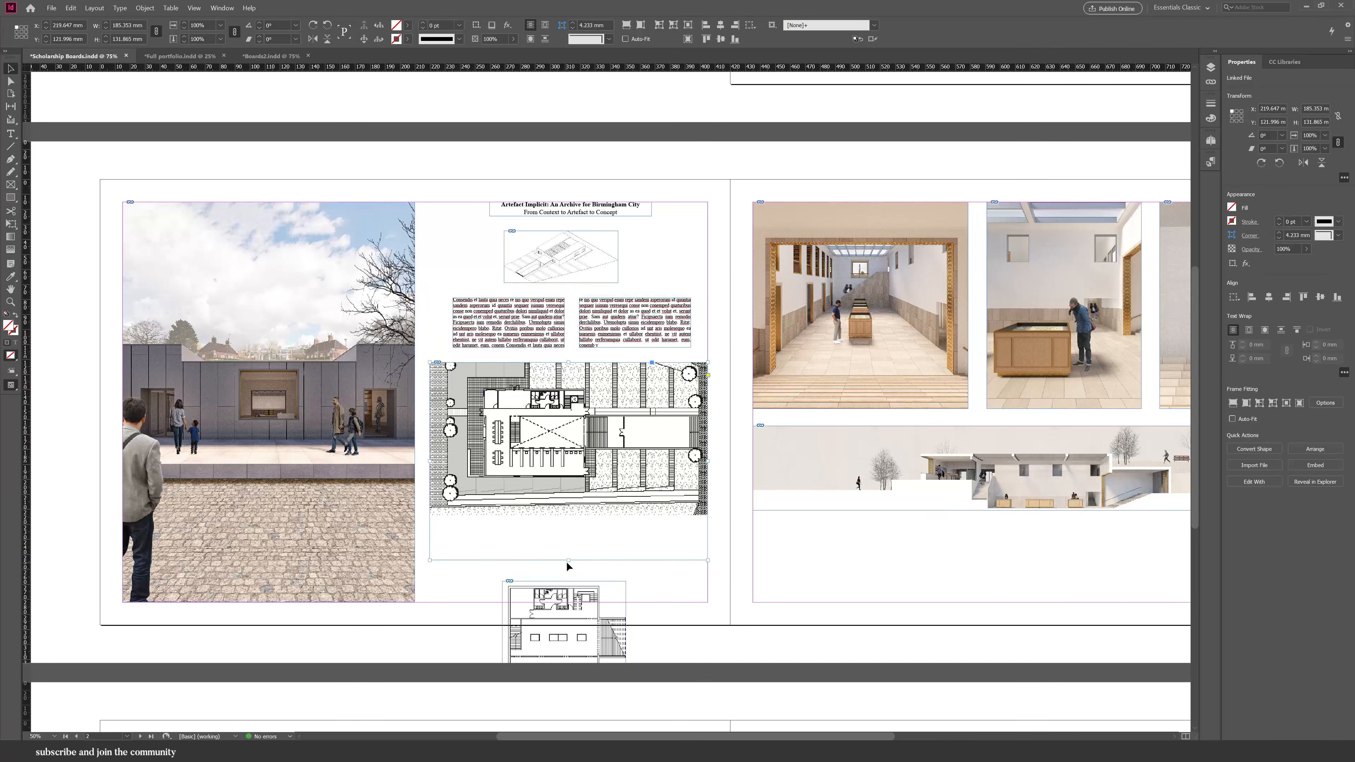
drag(568, 560, 608, 507)
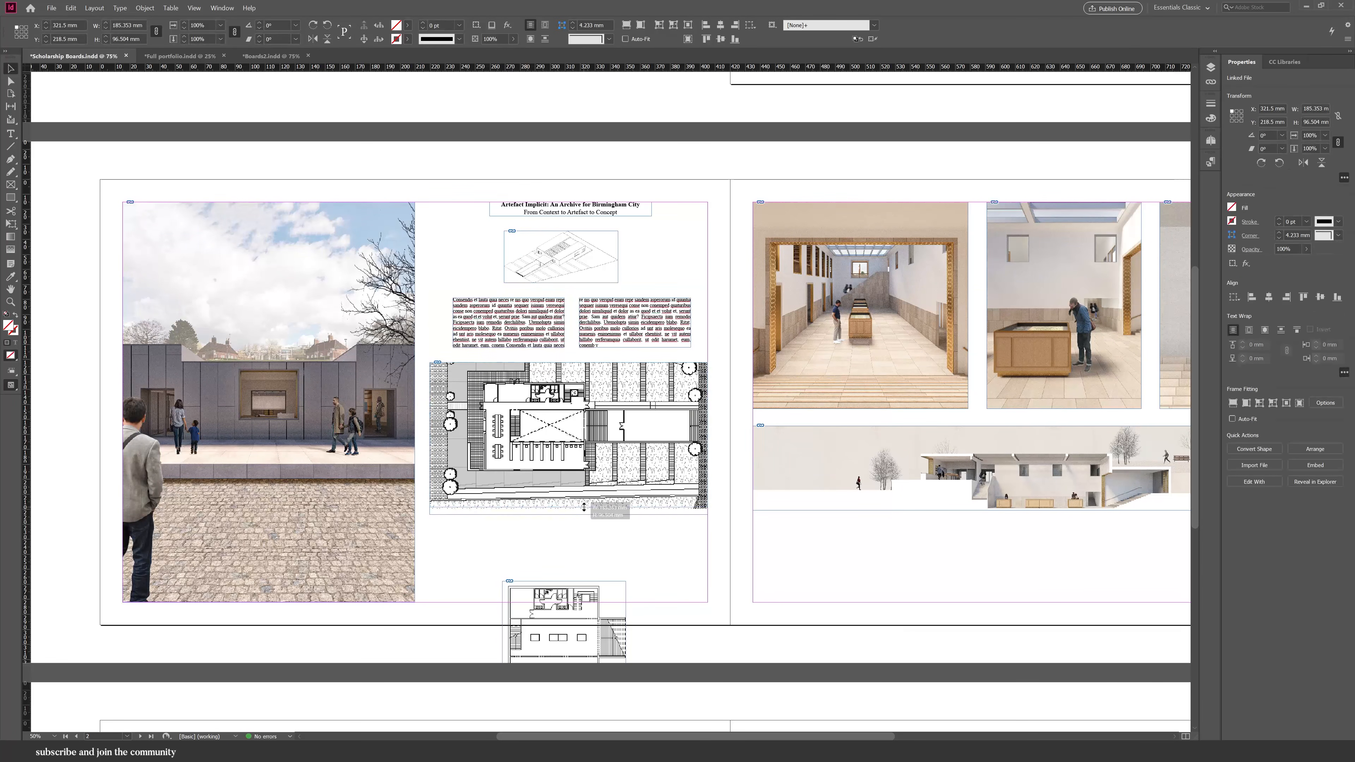
Try to move the small floor plan up onto the large plan.
click(603, 574)
drag(607, 605, 590, 405)
drag(607, 495, 580, 466)
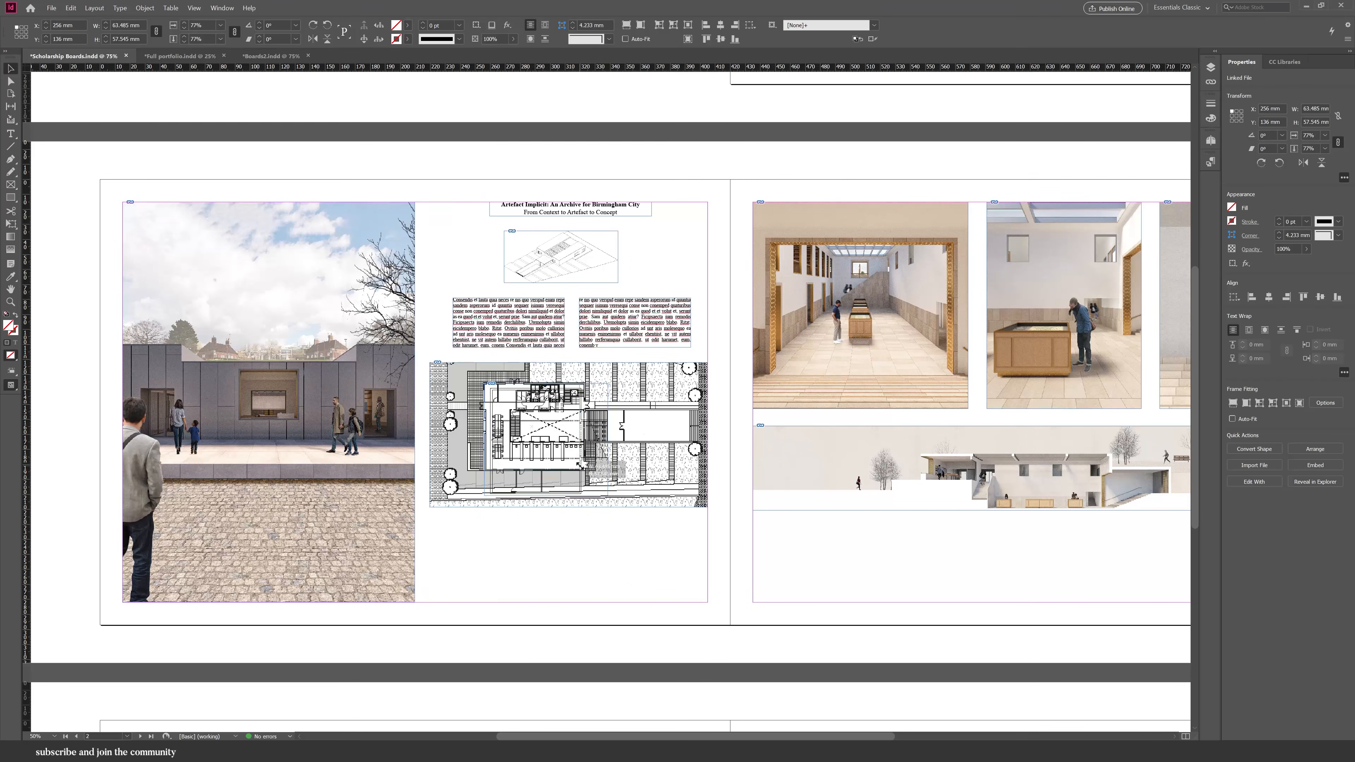
key(ctrl+z)
key(ctrl+z)
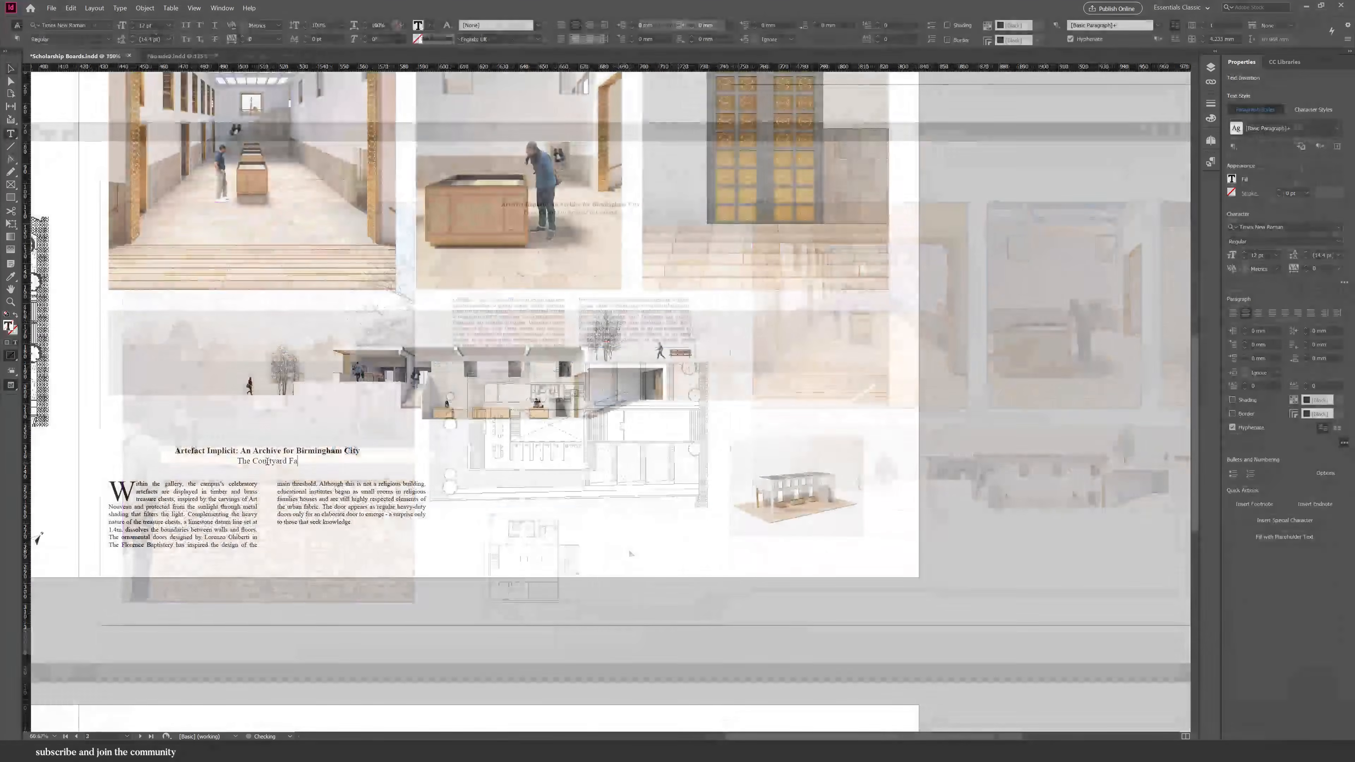
Change the second spread's subtitle to 'The Courtyard Gallery'.
key(BackSpace)
key(BackSpace)
text(Gallery)
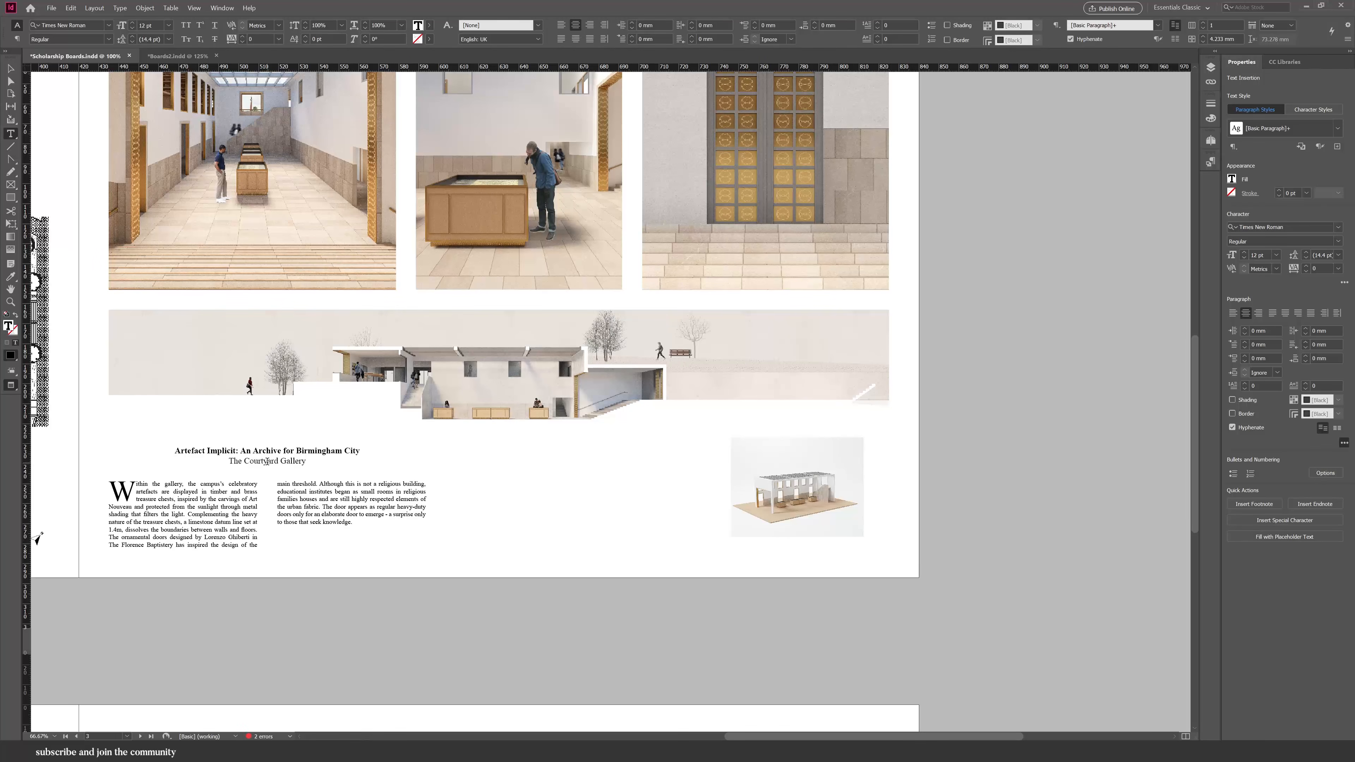
Shorten the body text frame slightly and set the tracking of all its text to 20.
click(12, 71)
click(174, 532)
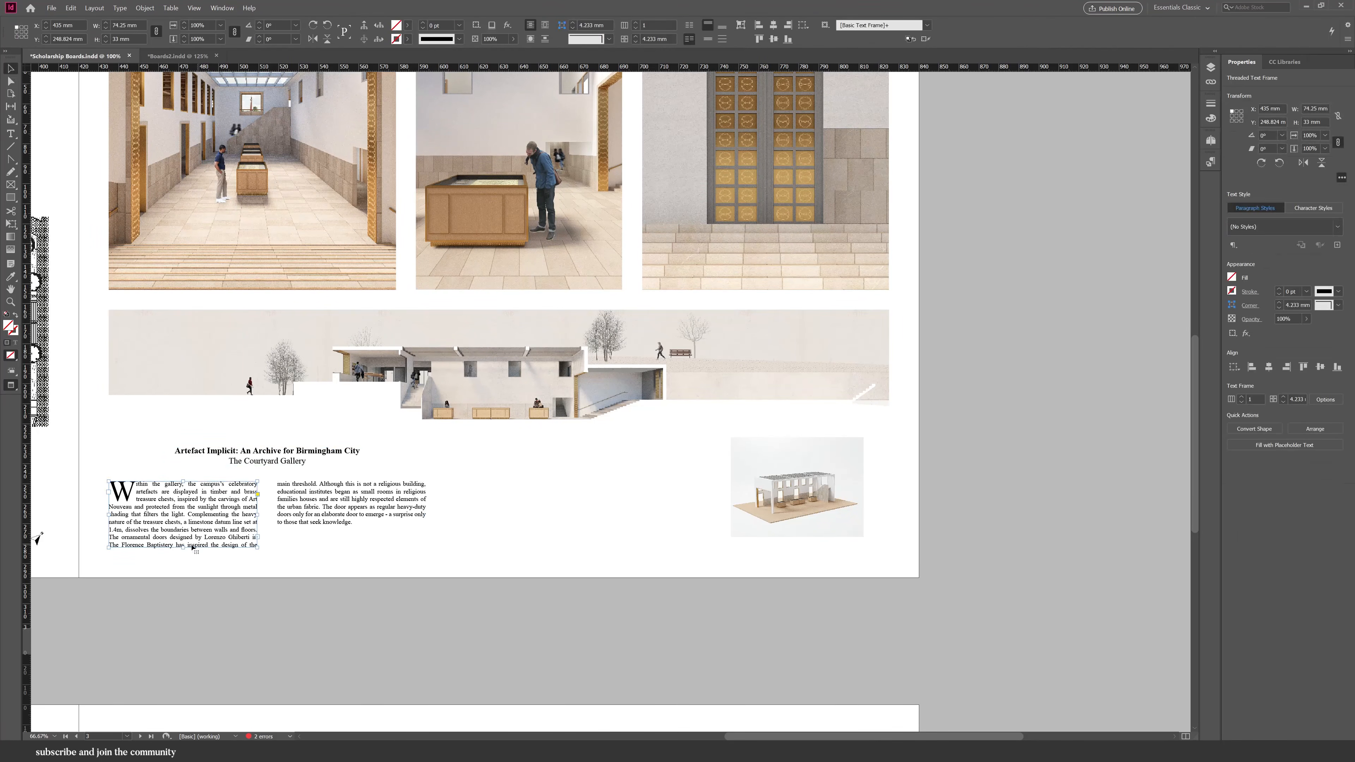
drag(183, 551, 182, 542)
double_click(184, 532)
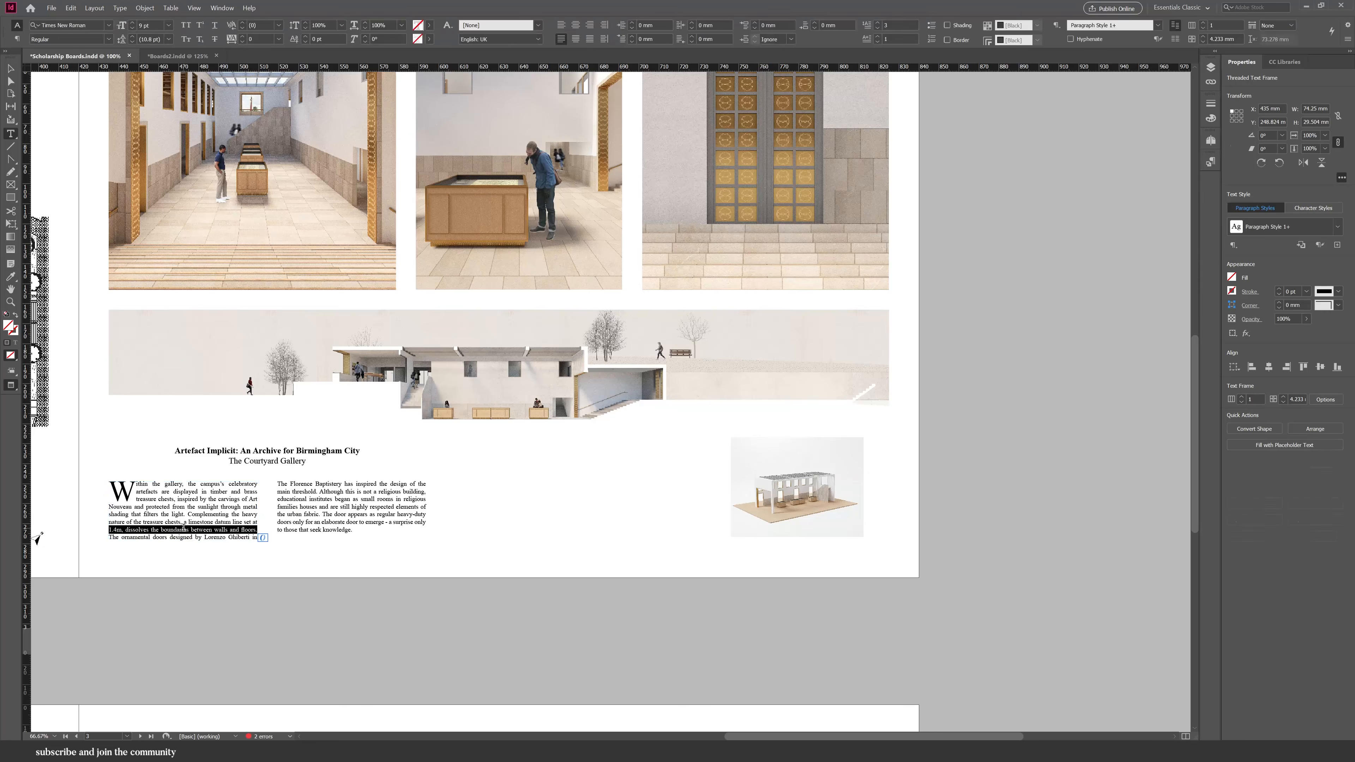
key(ctrl+a)
click(242, 37)
click(242, 37)
click(242, 38)
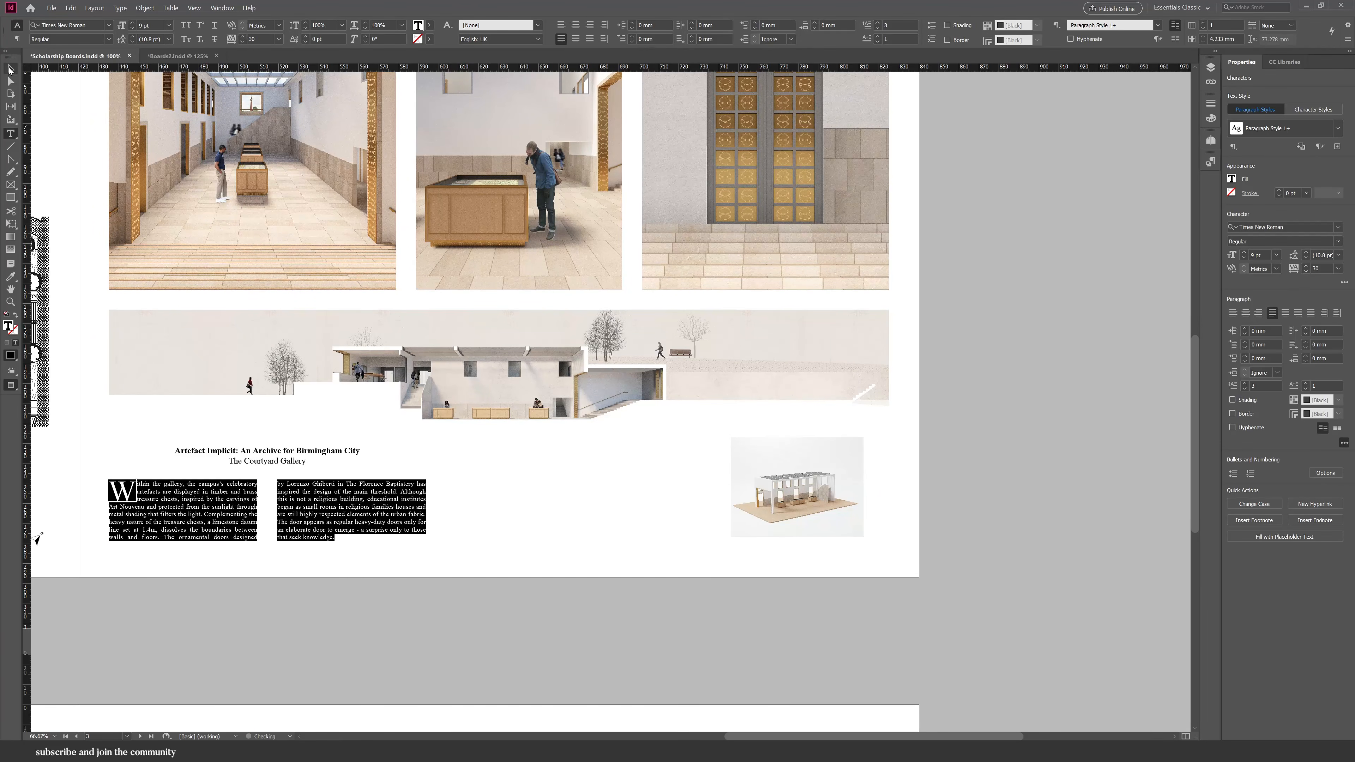
Paste the small key drawing above the courtyard gallery section on the right page.
click(11, 69)
key(ctrl+v)
drag(625, 347, 848, 332)
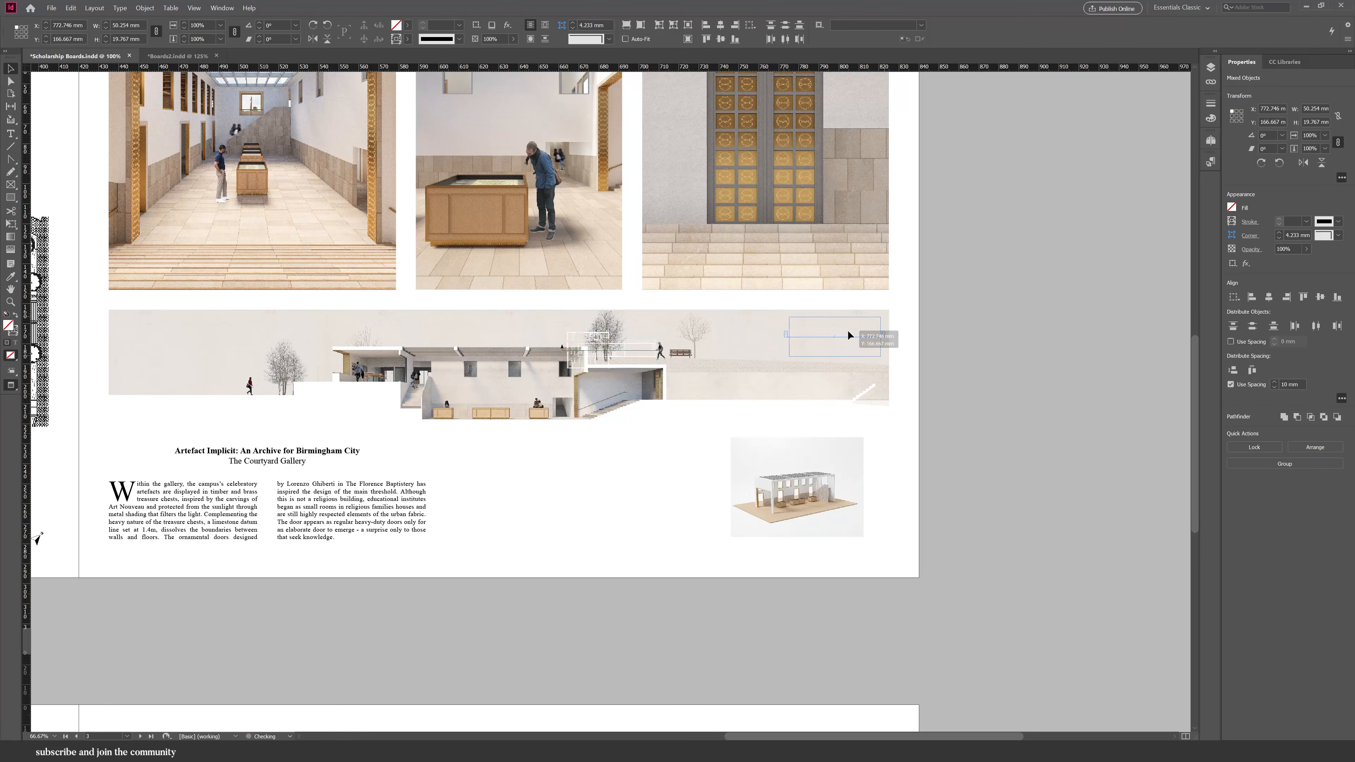
click(910, 455)
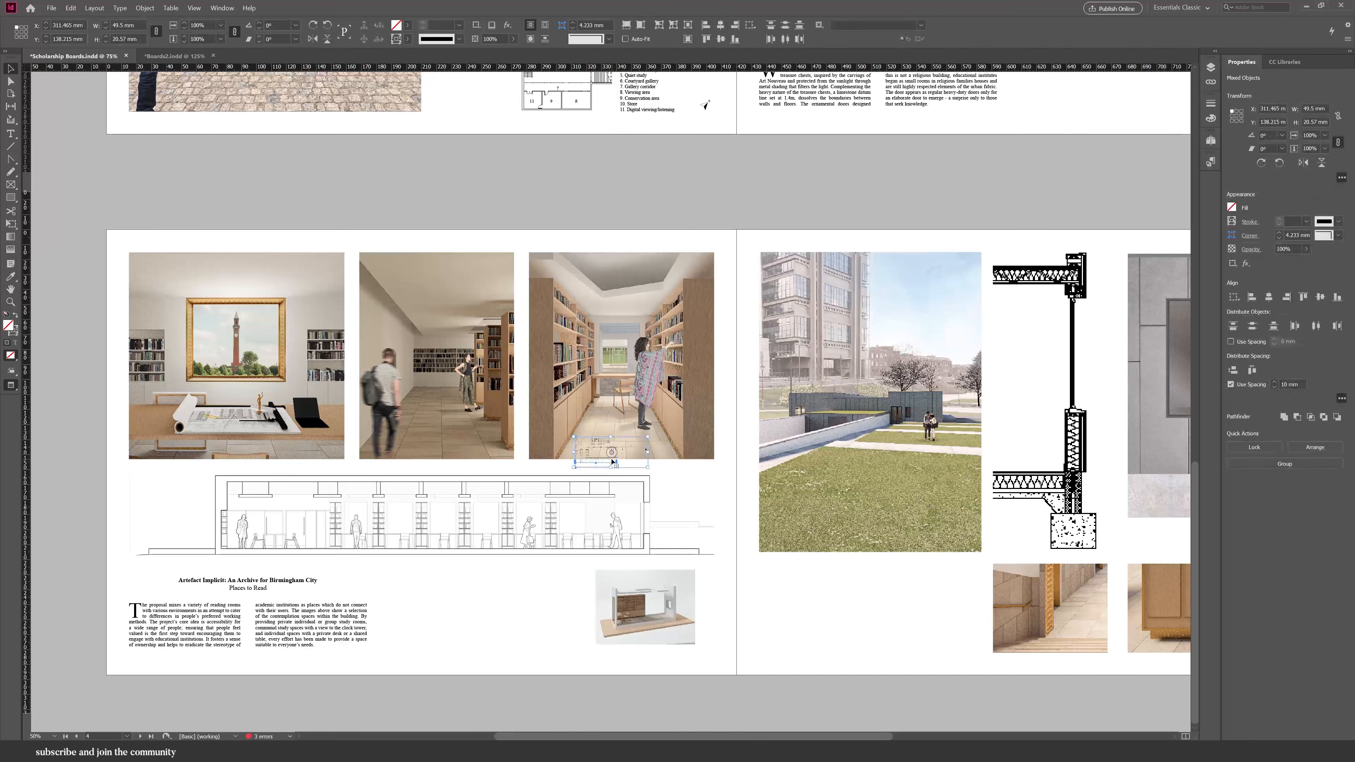
Paste the small key drawing onto the third spread beside the library section drawing.
key(ctrl+v)
drag(596, 453, 167, 505)
click(745, 643)
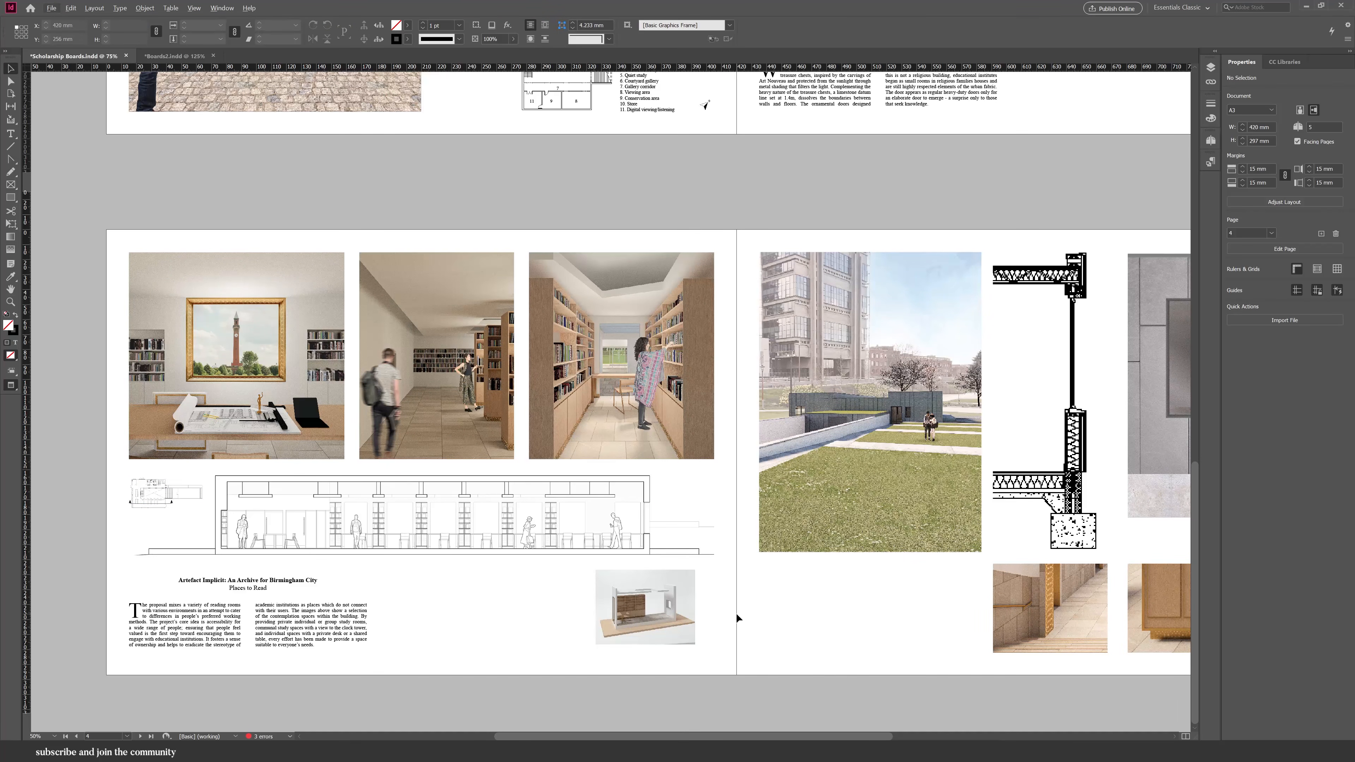
Export the boards as a PDF with the High Quality Print preset and open the background export progress.
scroll(550, 645, down, 2)
scroll(526, 565, up, 1)
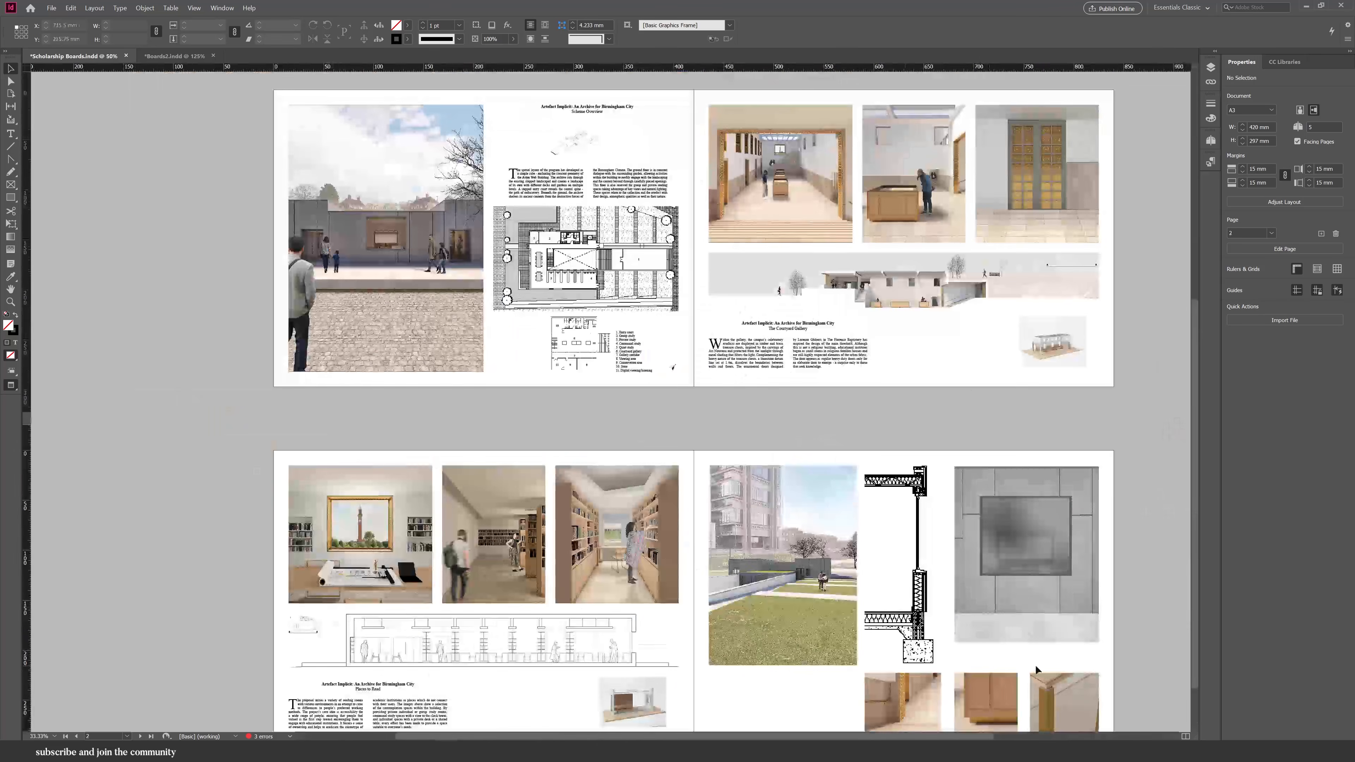
scroll(619, 711, down, 1)
scroll(619, 710, right, 1)
scroll(625, 684, down, 2)
click(52, 8)
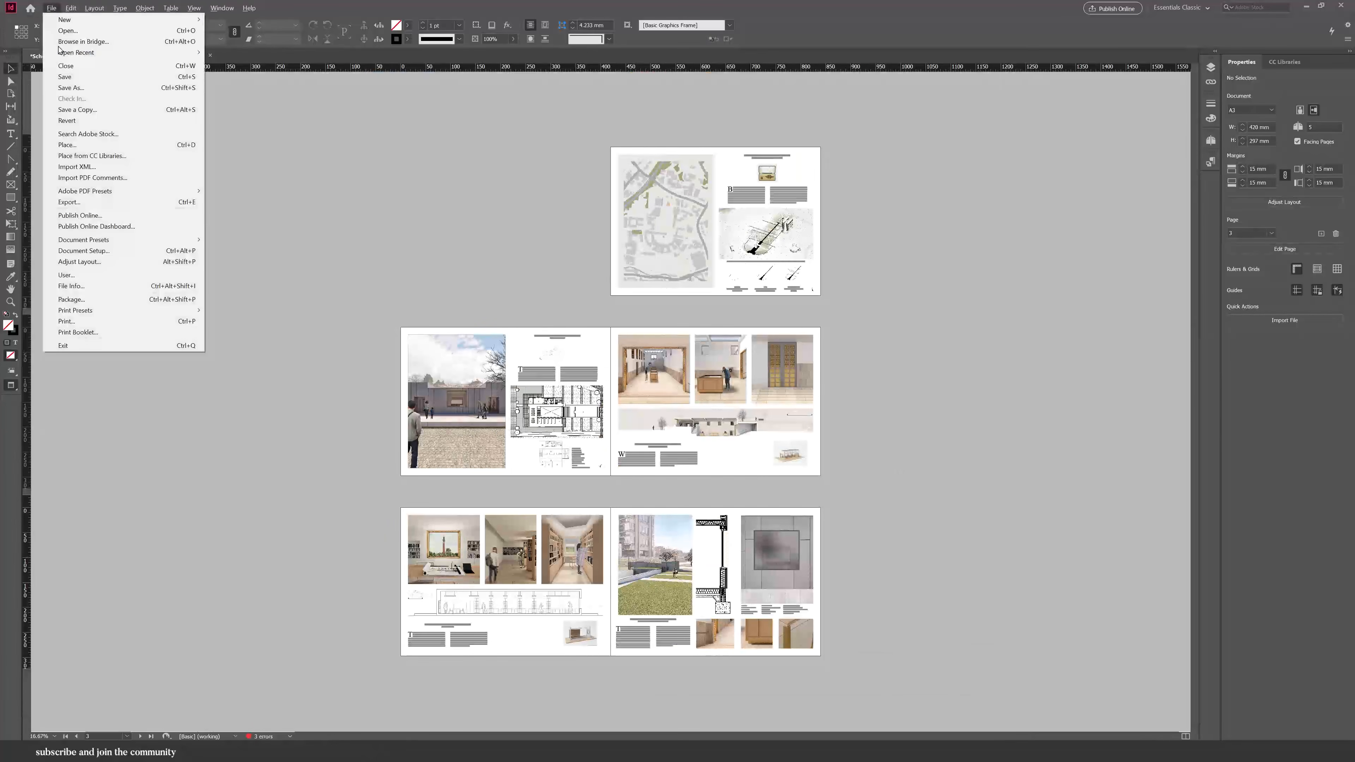
click(70, 202)
click(885, 648)
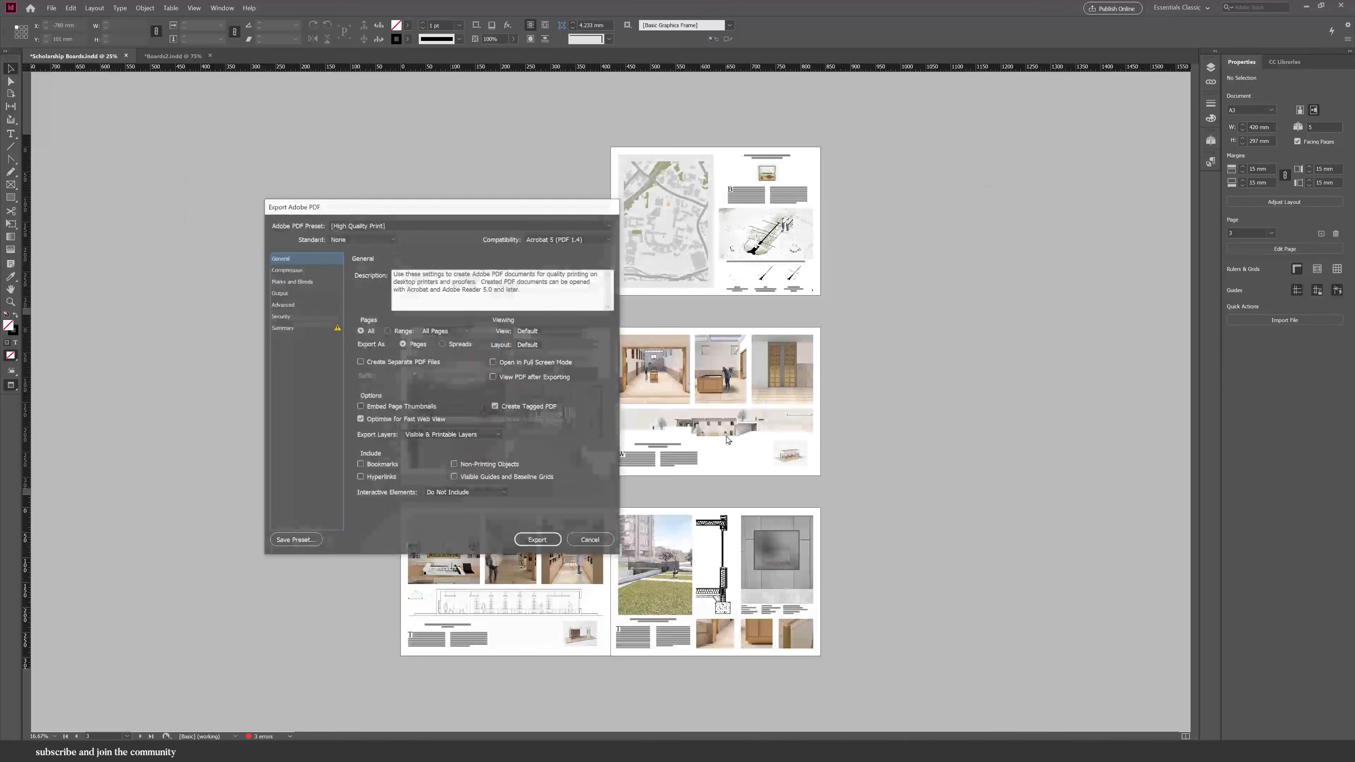
click(454, 225)
click(414, 238)
click(538, 540)
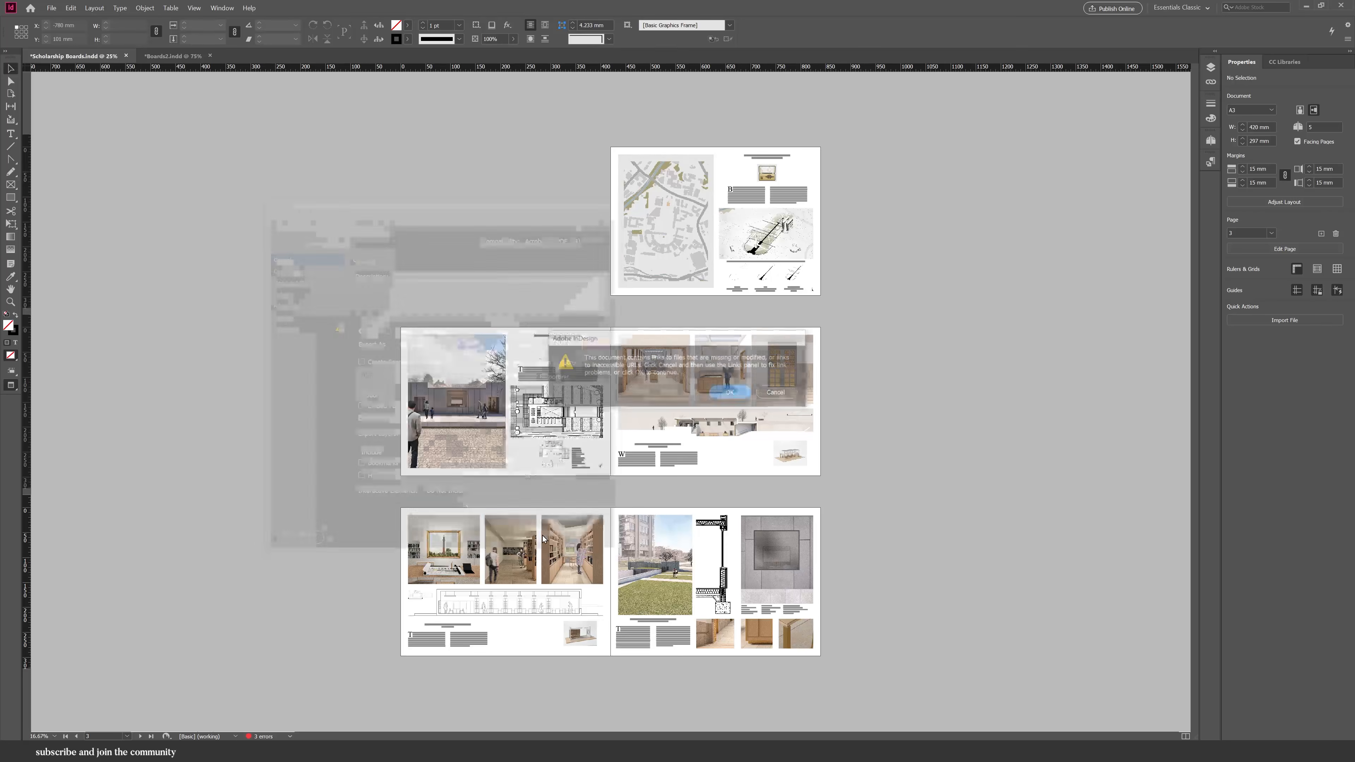
click(731, 393)
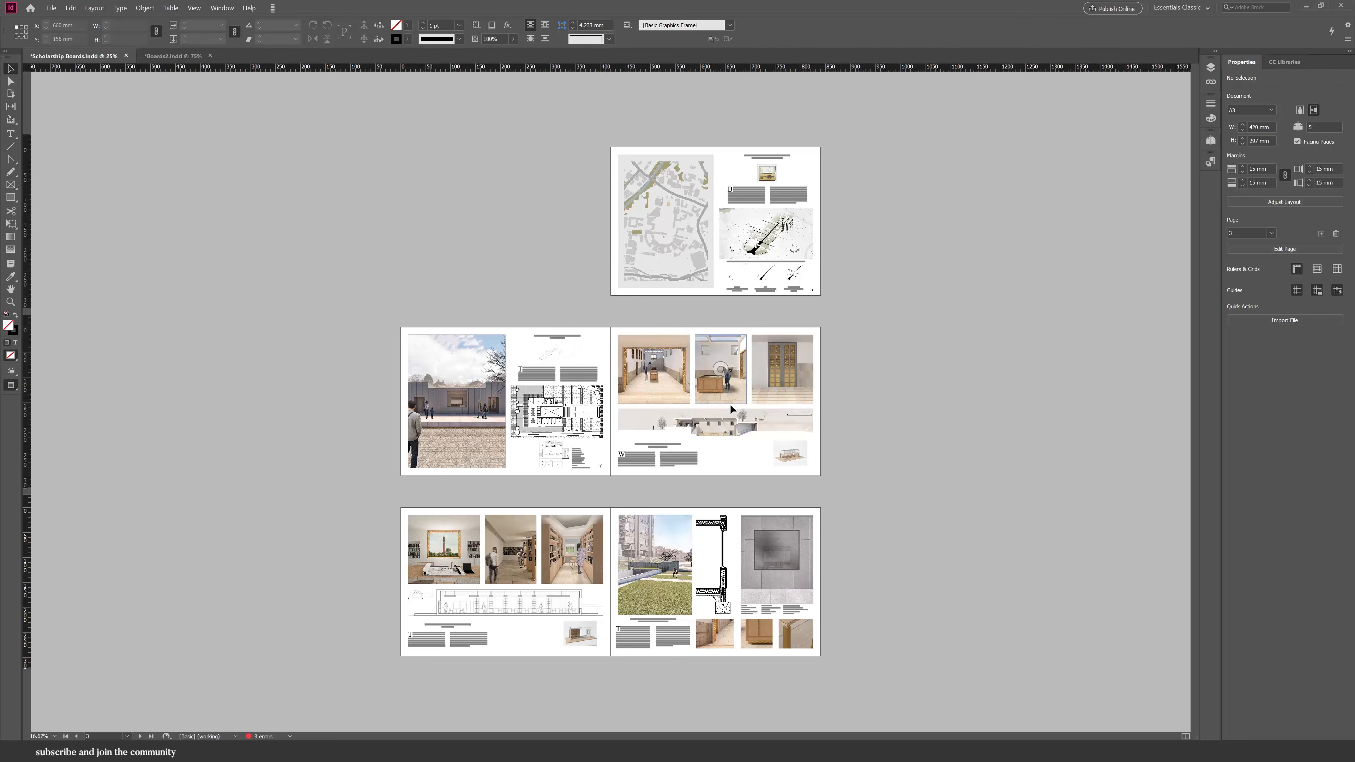
click(272, 9)
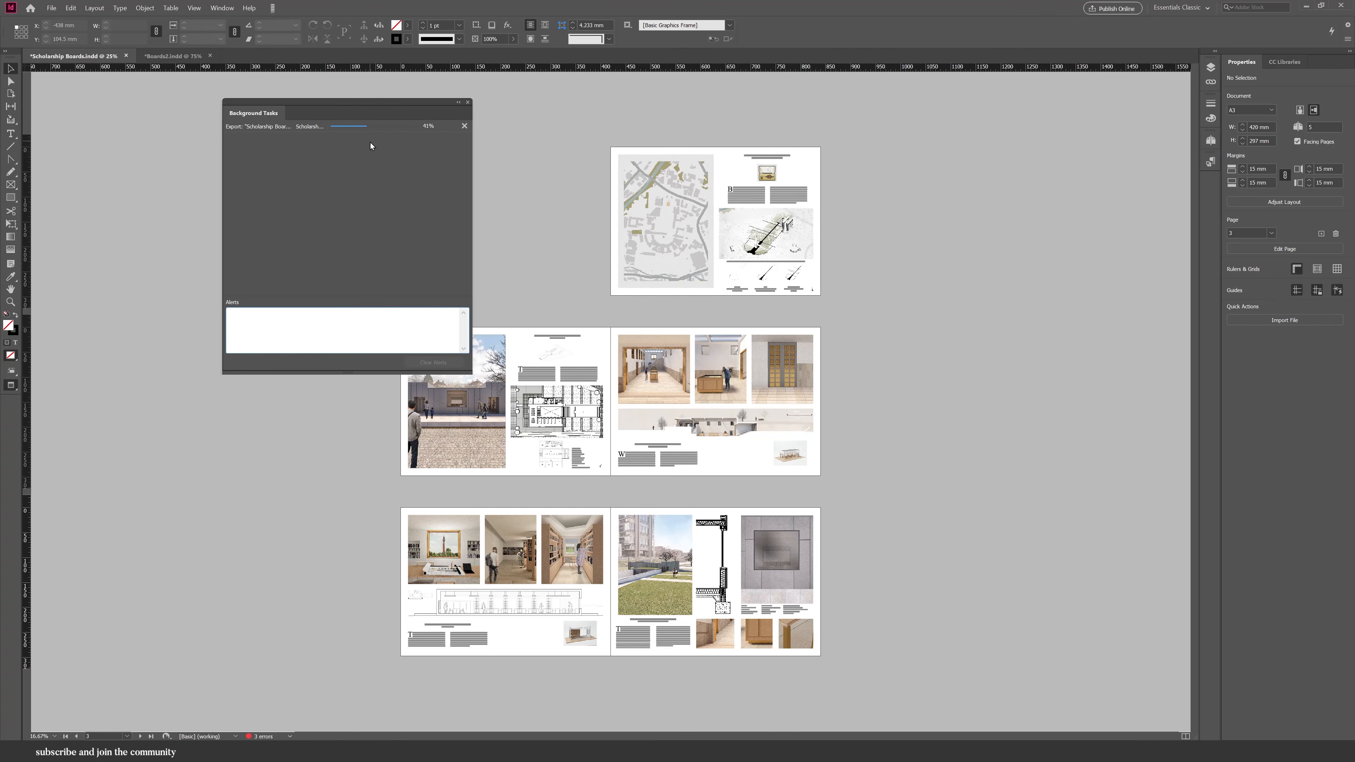